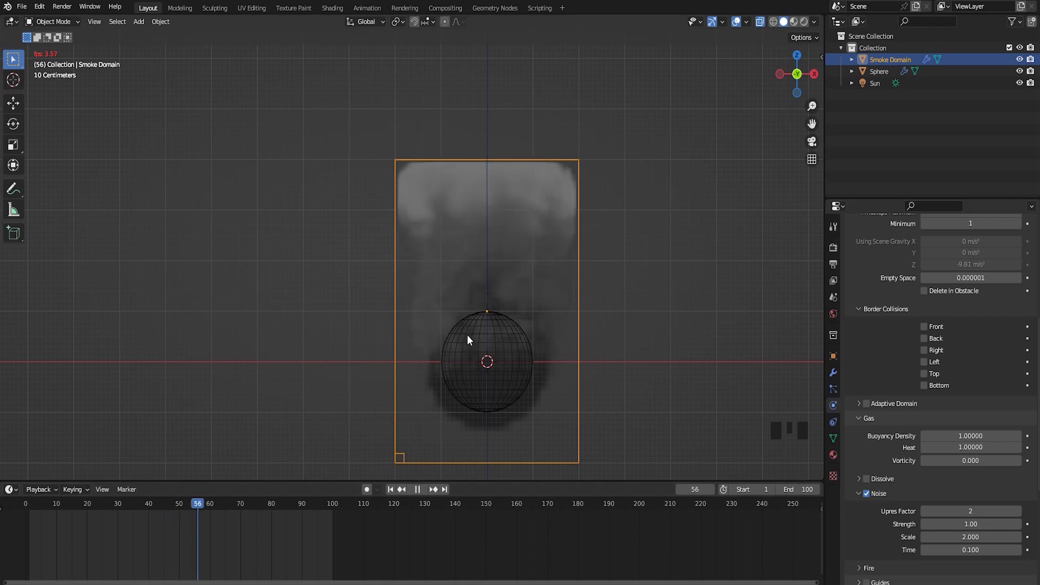
pyautogui.scroll(6, 901, 429)
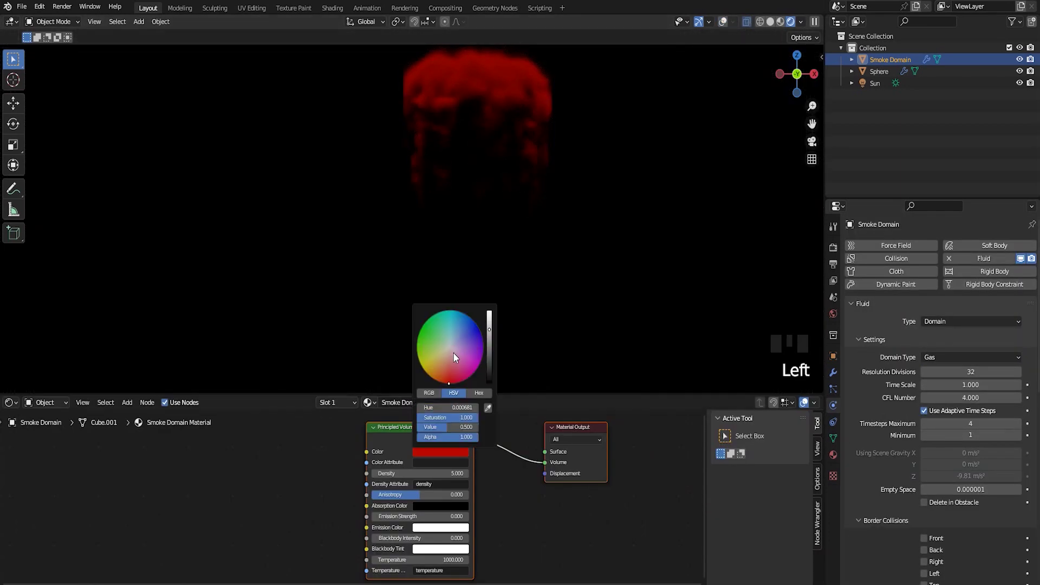
pyautogui.moveTo(453, 353)
pyautogui.mouseDown()
pyautogui.moveTo(464, 324)
pyautogui.moveTo(455, 359)
pyautogui.mouseUp()
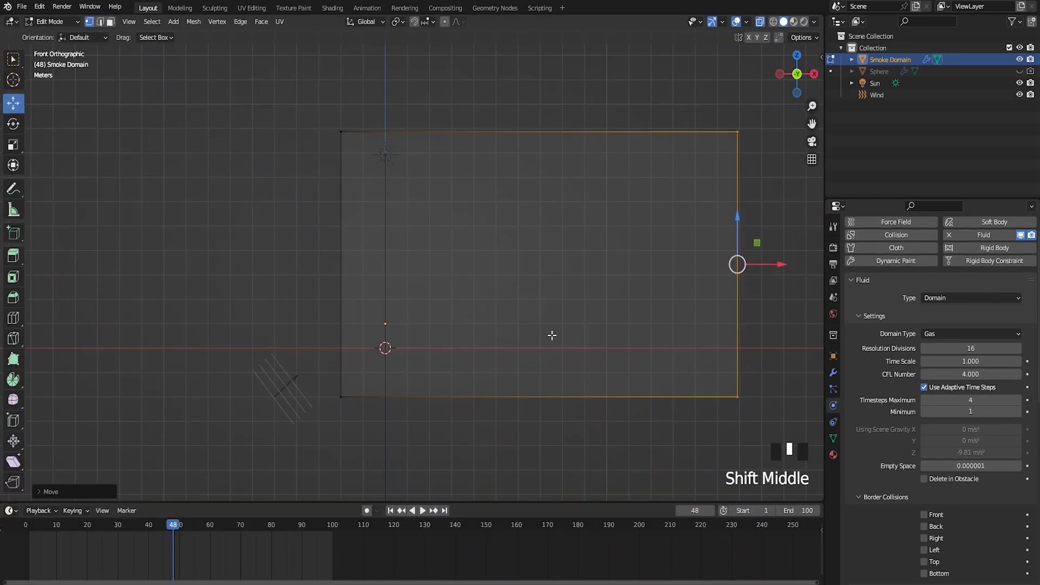
pyautogui.moveTo(390, 352); pyautogui.dragTo(430, 367, button='middle')
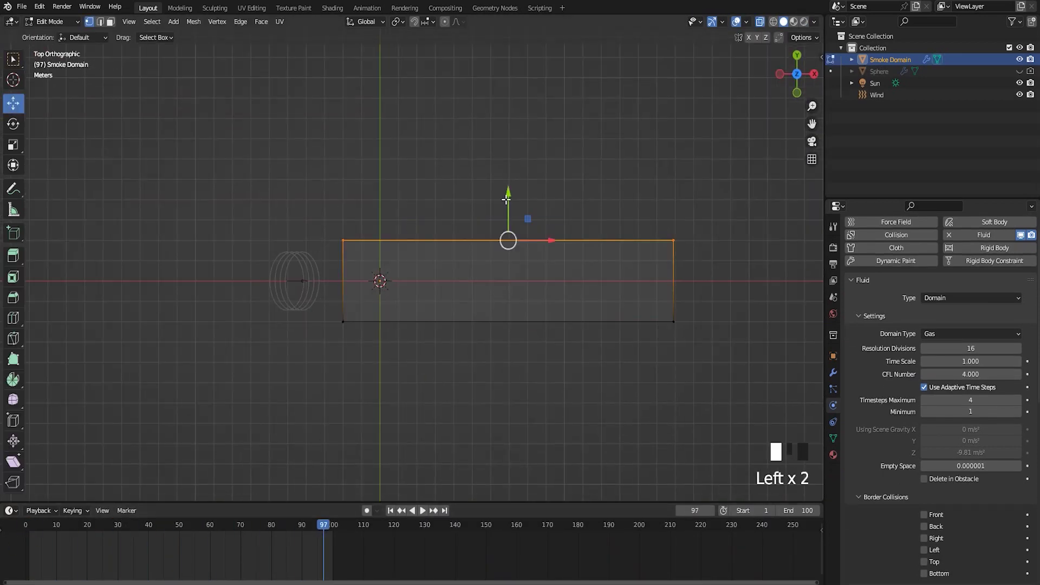
# Set Suzanne's Z rotation to 1800° at frame 100 and insert a keyframe for it.
pyautogui.doubleClick(763, 156)
pyautogui.write('1800')
pyautogui.press('Return')
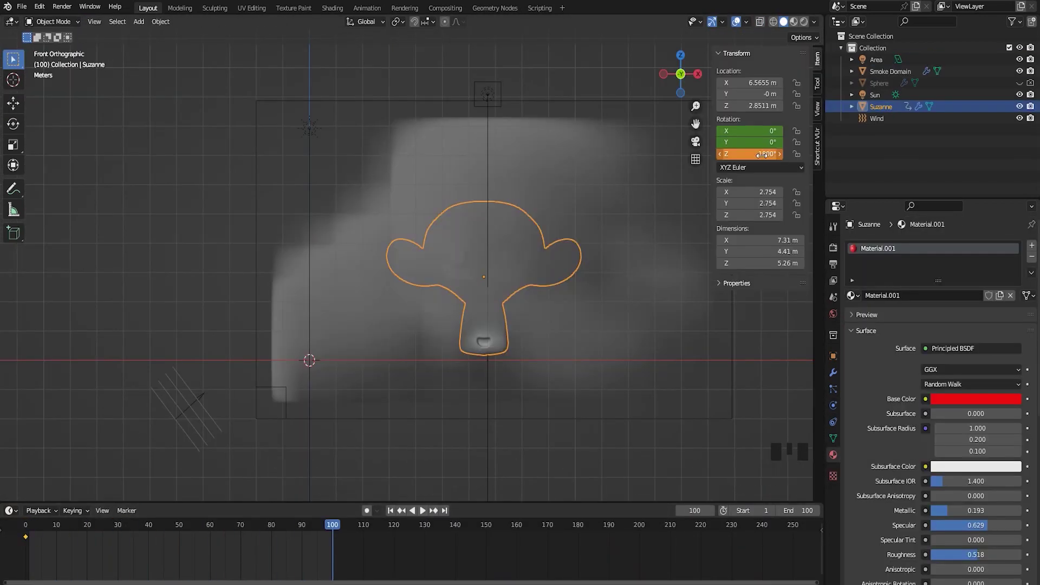
pyautogui.press('i')
# Return to the start of the timeline and play the Suzanne rotation with smoke, viewing it from an angle.
pyautogui.moveTo(332, 524); pyautogui.dragTo(39, 551)
pyautogui.press('space')
pyautogui.click(609, 313)
pyautogui.moveTo(609, 312); pyautogui.dragTo(473, 342, button='middle')
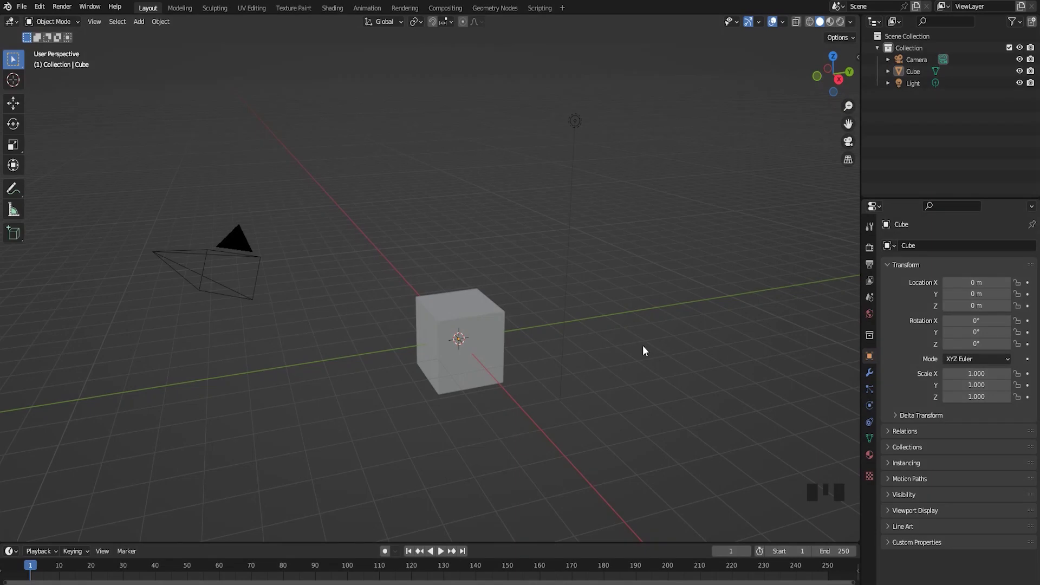
# Delete the default camera, cube and light from the scene.
pyautogui.keyDown('shift'); pyautogui.moveTo(643, 346); pyautogui.dragTo(640, 319, button='middle'); pyautogui.keyUp('shift')
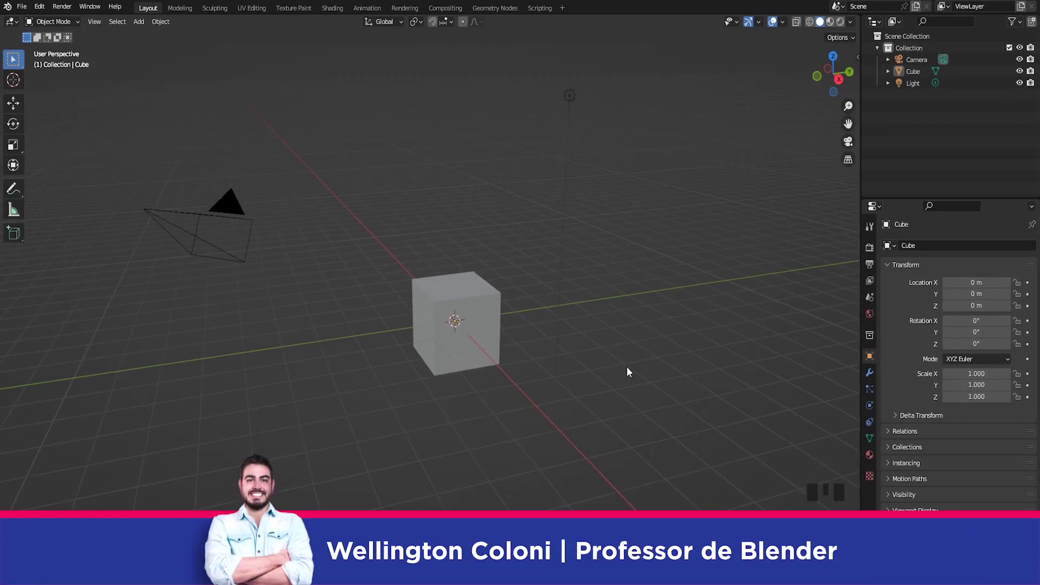
pyautogui.moveTo(608, 360); pyautogui.dragTo(615, 371, button='middle')
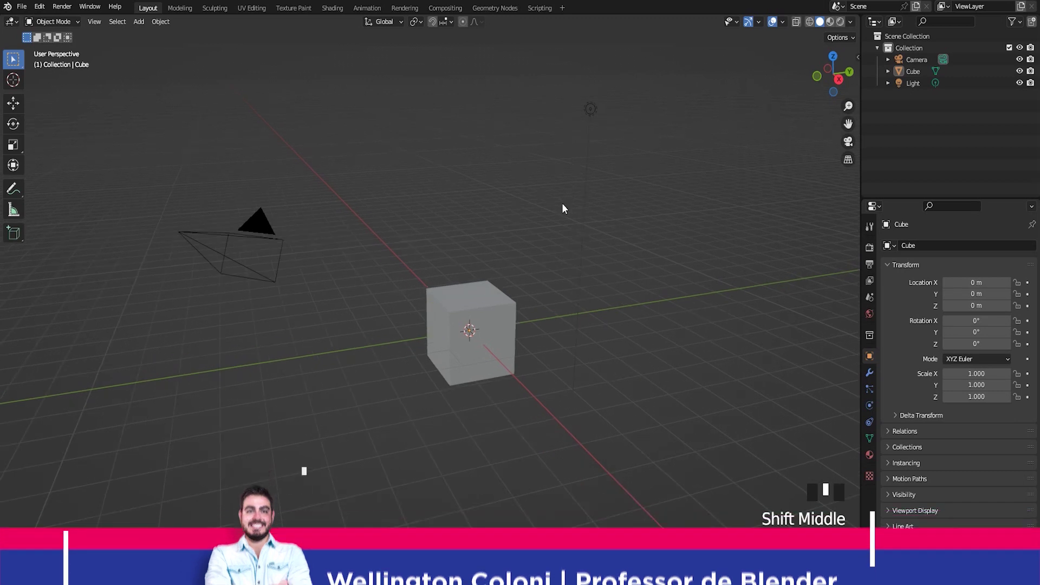
pyautogui.moveTo(688, 55); pyautogui.dragTo(183, 429)
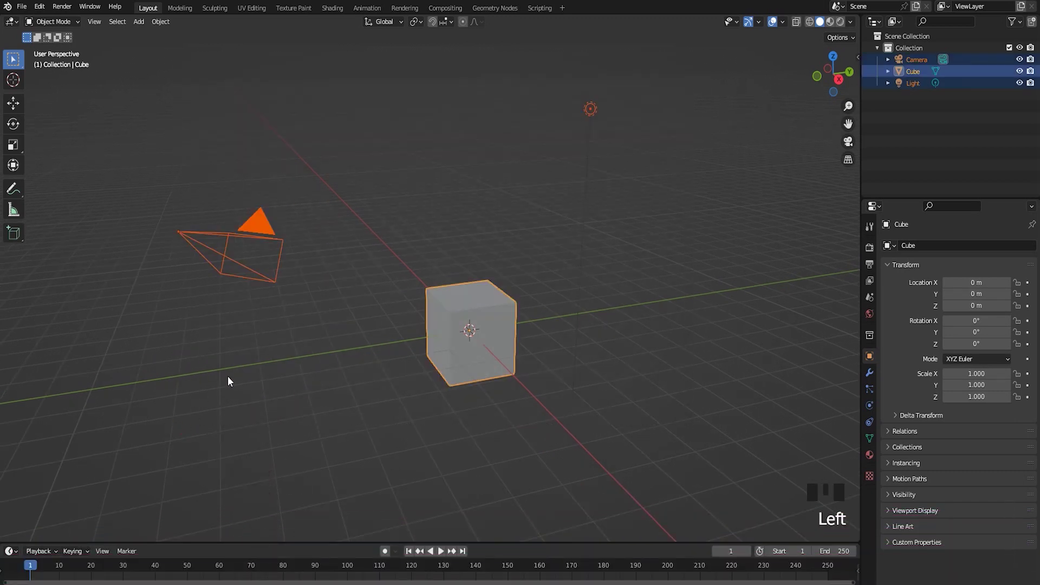
pyautogui.press('Delete')
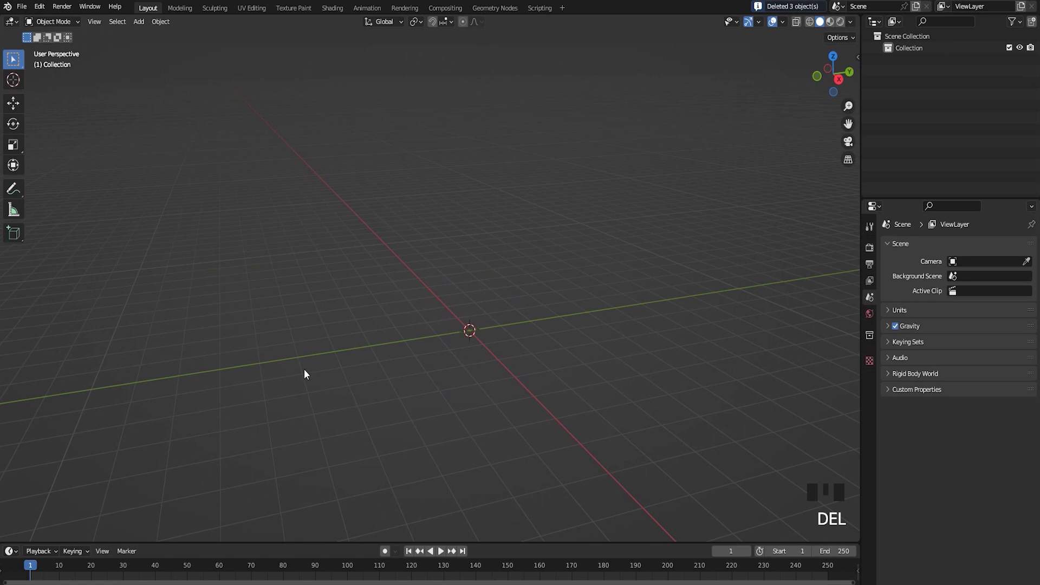
# Add a UV sphere mesh at the world origin.
pyautogui.keyDown('shift'); pyautogui.moveTo(682, 292); pyautogui.dragTo(550, 293, button='middle'); pyautogui.keyUp('shift')
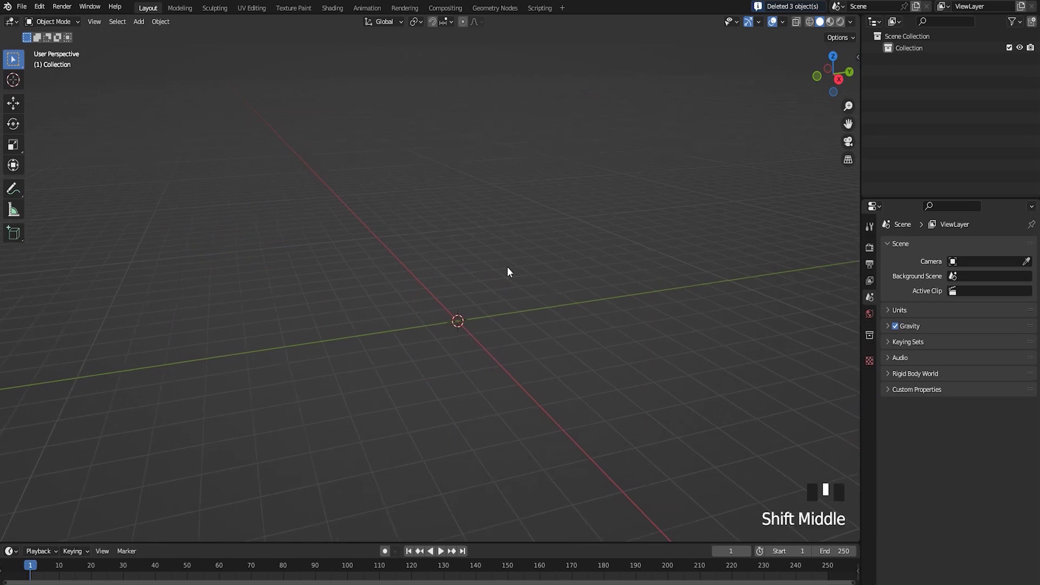
pyautogui.hotkey('shift', 'a')
pyautogui.moveTo(465, 125)
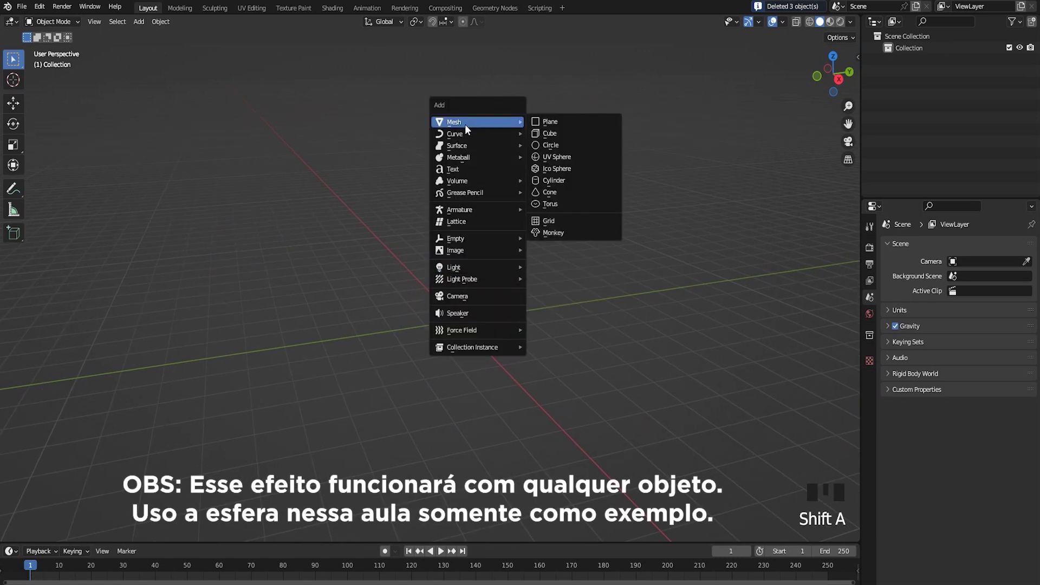
pyautogui.click(563, 157)
pyautogui.keyDown('shift'); pyautogui.moveTo(648, 348); pyautogui.dragTo(537, 338, button='middle'); pyautogui.keyUp('shift')
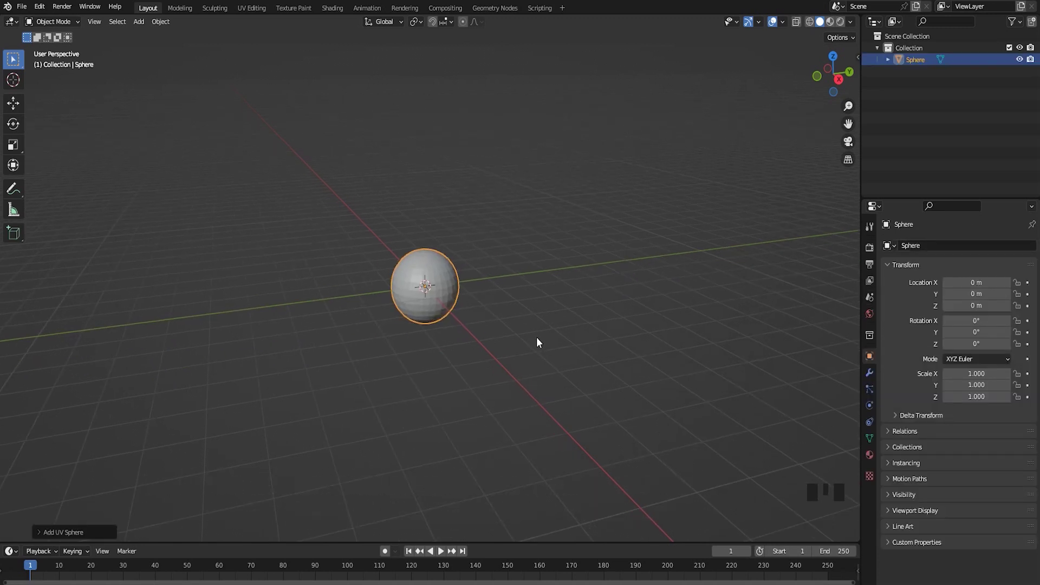
# In front view, apply the Quick Smoke effect to the sphere.
pyautogui.press('KP_1')
pyautogui.keyDown('shift'); pyautogui.moveTo(549, 233); pyautogui.dragTo(580, 264, button='middle'); pyautogui.keyUp('shift')
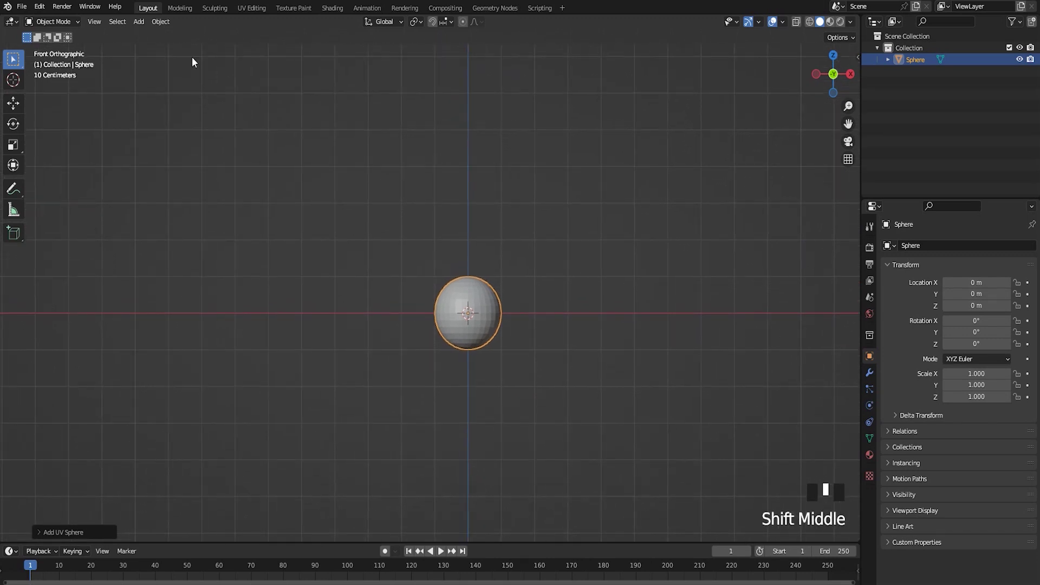
pyautogui.click(163, 23)
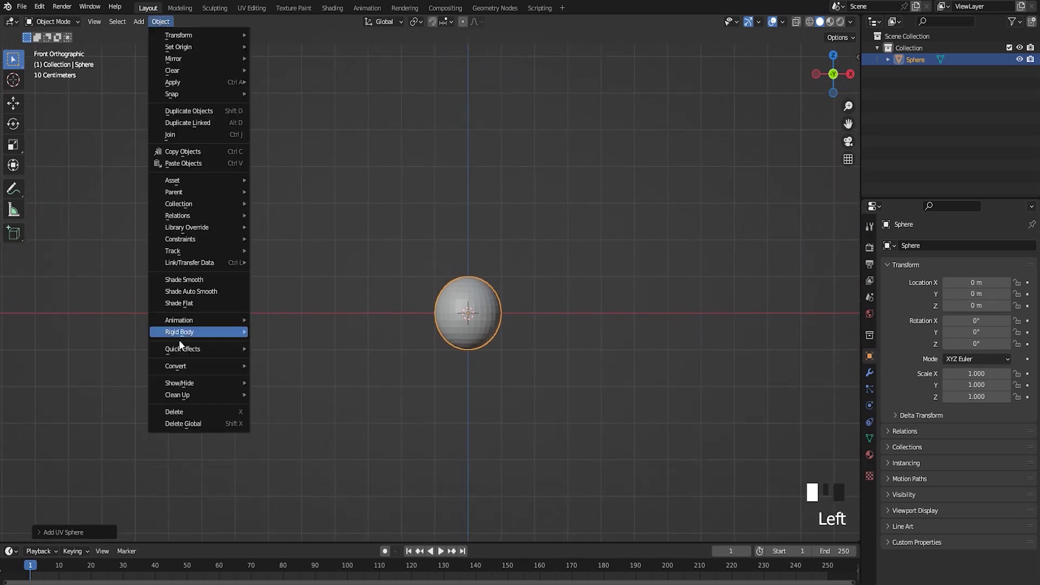
pyautogui.moveTo(175, 349)
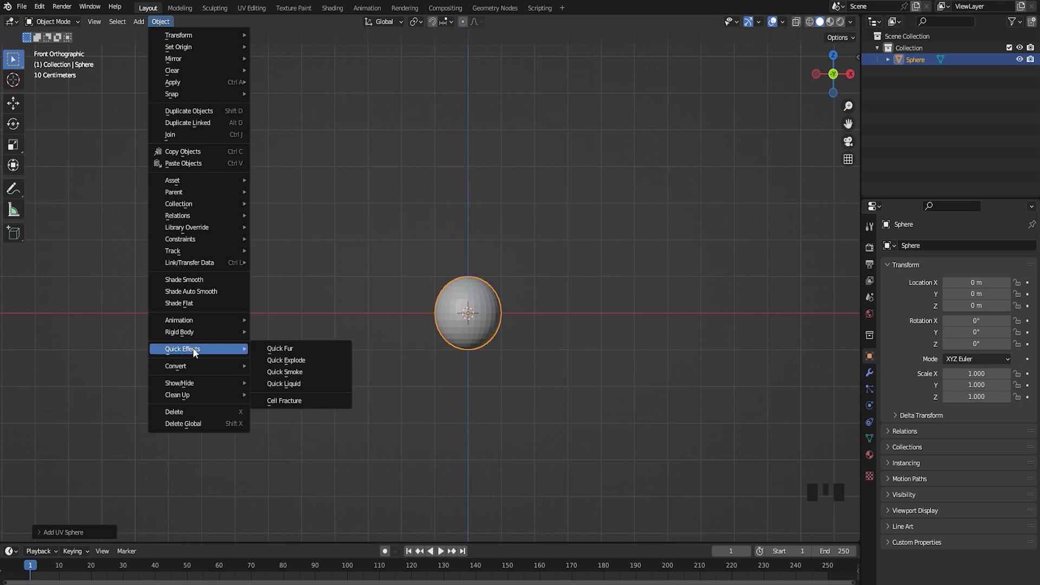
pyautogui.click(303, 368)
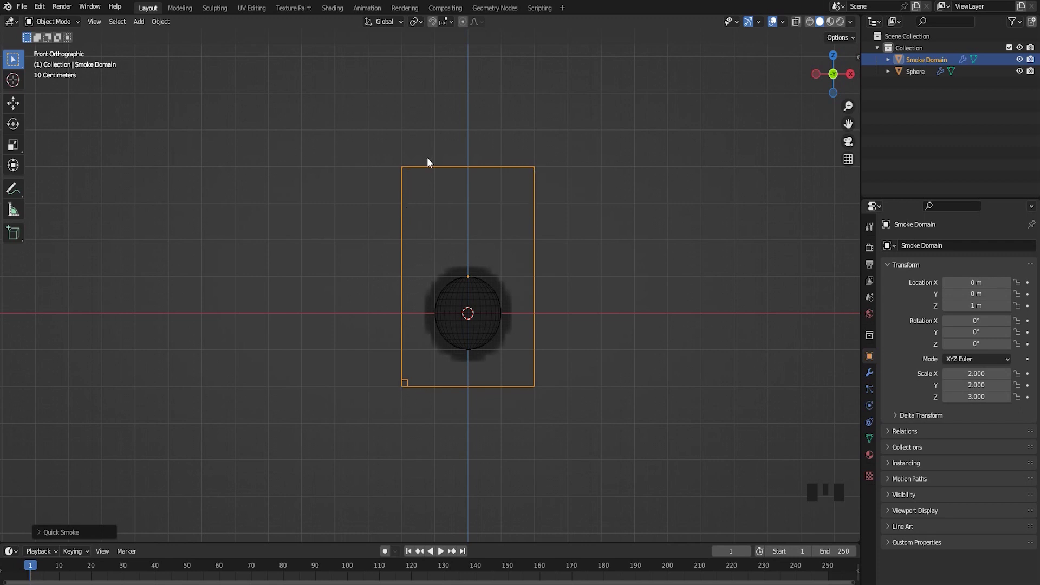
# Enlarge the timeline area, play the smoke simulation, stop it and return to frame 0.
pyautogui.rightClick(437, 261)
pyautogui.moveTo(498, 543); pyautogui.dragTo(508, 485)
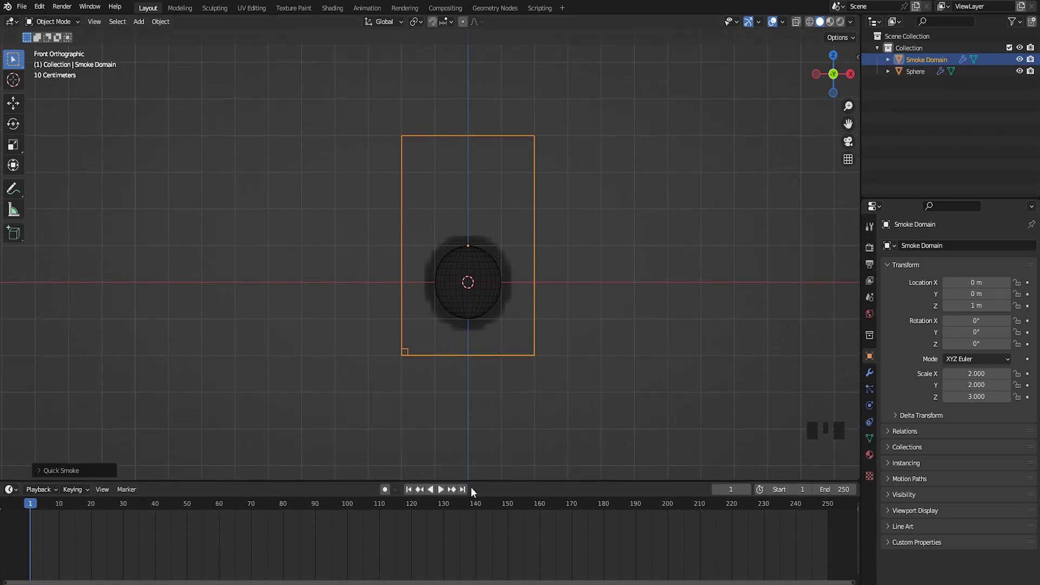
pyautogui.click(441, 490)
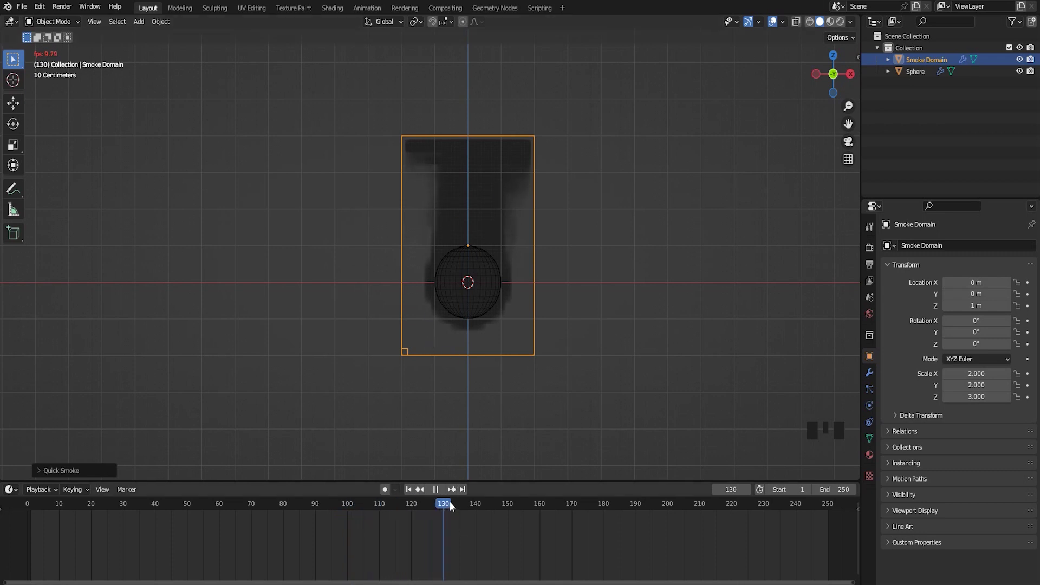
pyautogui.click(438, 489)
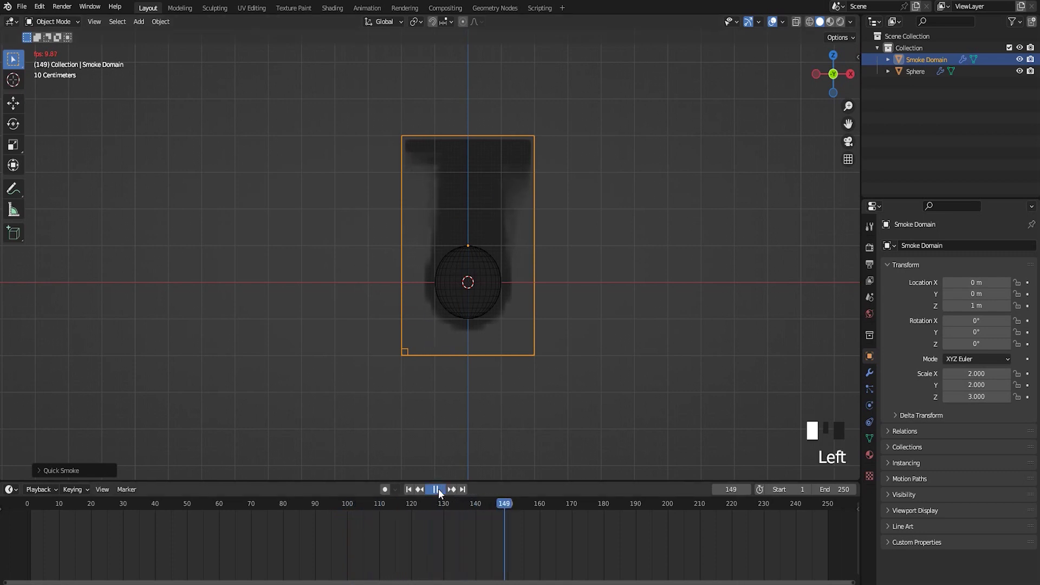
pyautogui.moveTo(515, 506); pyautogui.dragTo(29, 534)
pyautogui.keyDown('shift'); pyautogui.moveTo(486, 287); pyautogui.dragTo(498, 270, button='middle'); pyautogui.keyUp('shift')
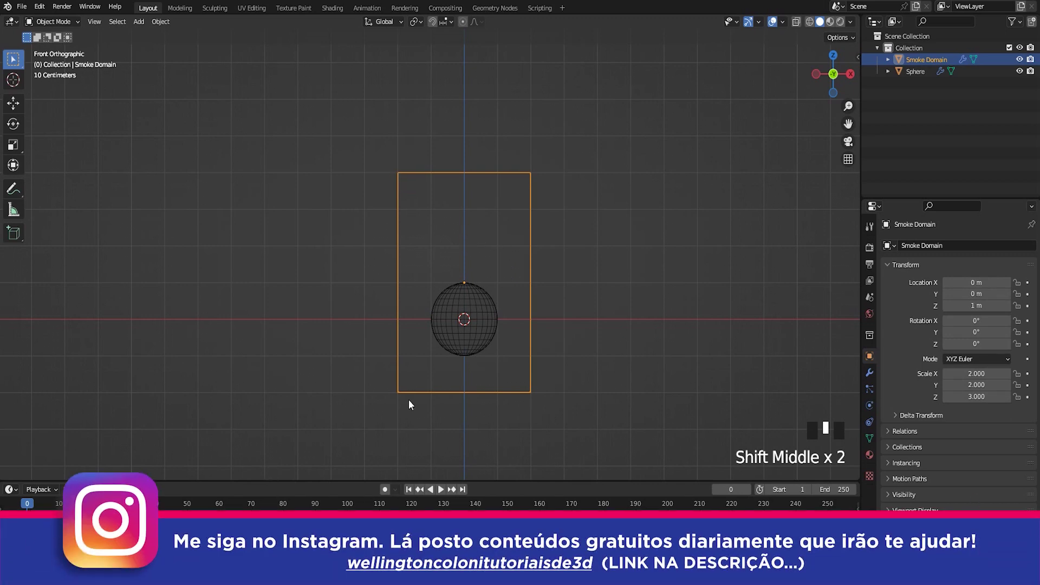
# Select the sphere emitter and the smoke domain in turn to tell the two objects apart.
pyautogui.click(499, 324)
pyautogui.click(476, 309)
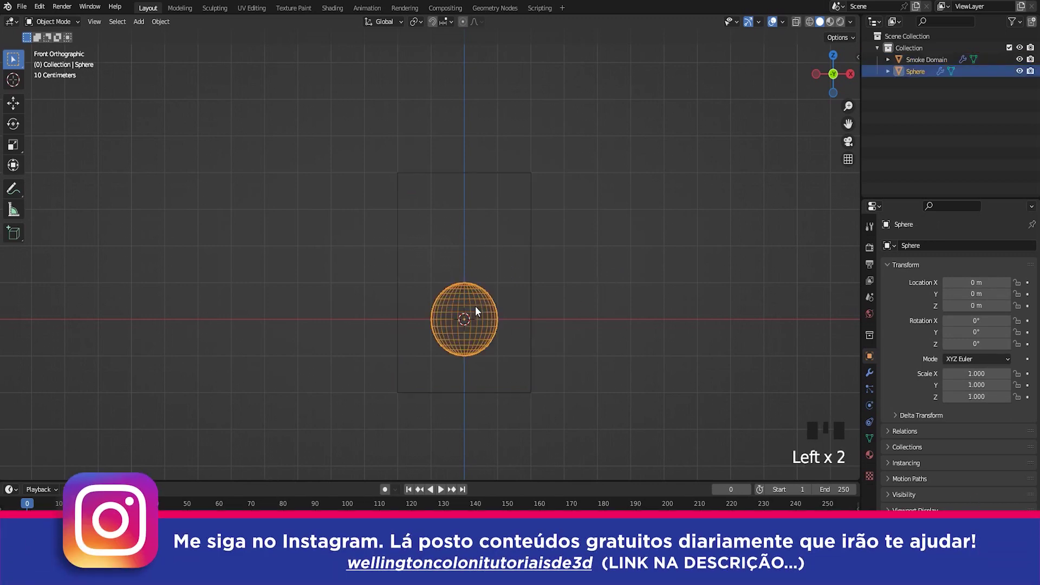
pyautogui.click(530, 292)
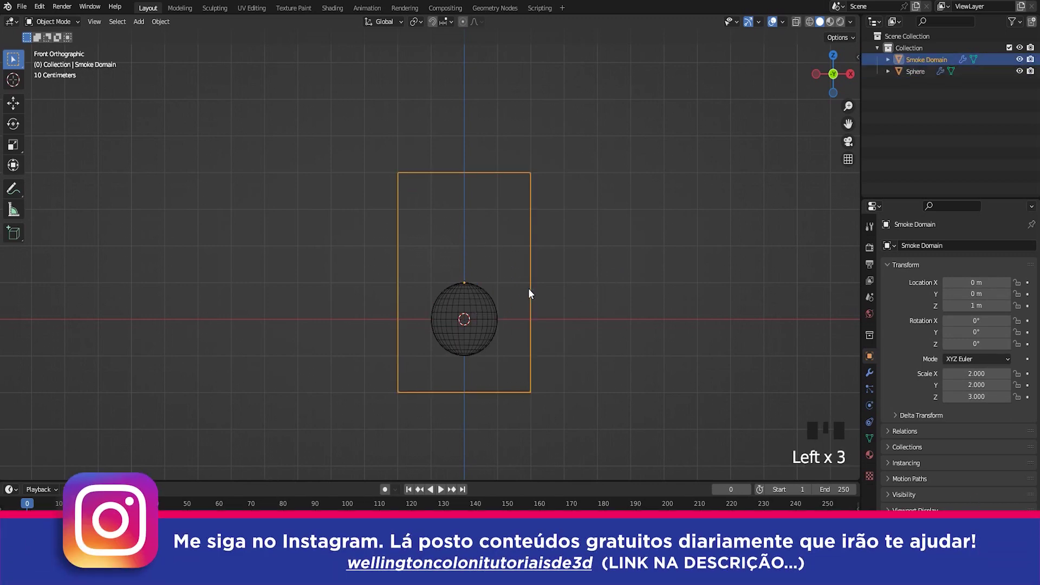
pyautogui.click(475, 310)
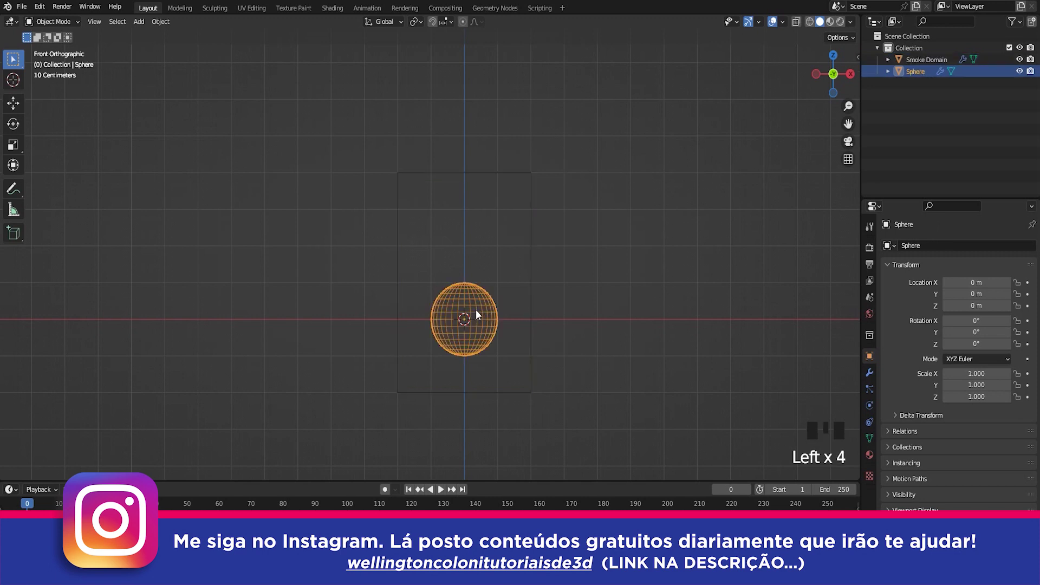
# In Edit Mode with X-ray on, move the smoke domain's top vertices up about 5 m along Z, and return to Object Mode.
pyautogui.click(531, 263)
pyautogui.moveTo(556, 257)
pyautogui.keyDown('shift'); pyautogui.mouseDown(button='middle')
pyautogui.moveTo(547, 259)
pyautogui.moveTo(561, 246)
pyautogui.mouseUp(button='middle'); pyautogui.keyUp('shift')
pyautogui.press('Tab')
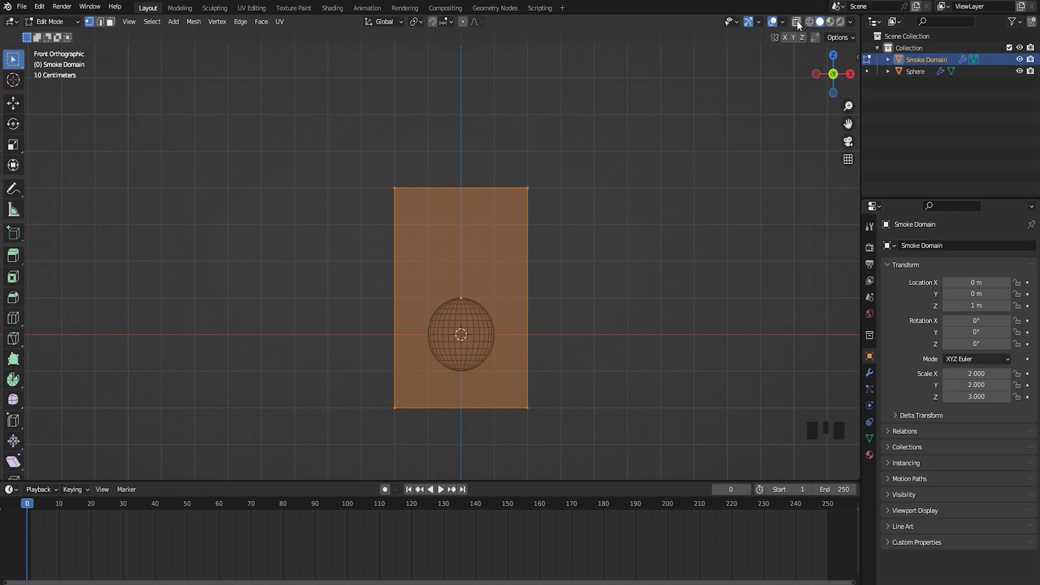
pyautogui.click(797, 21)
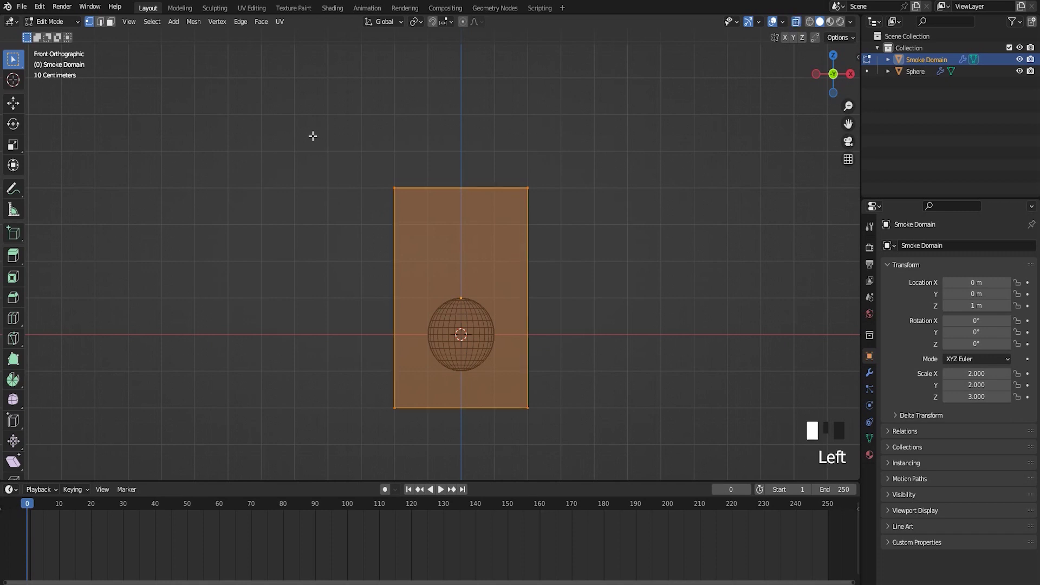
pyautogui.moveTo(303, 113); pyautogui.dragTo(637, 205)
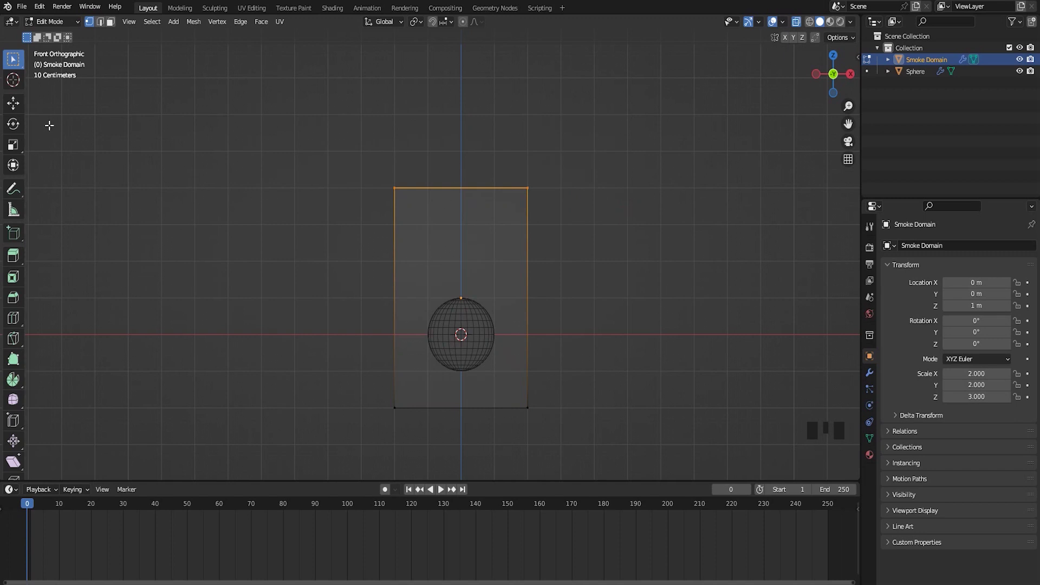
pyautogui.click(14, 105)
pyautogui.scroll(-2, 580, 246)
pyautogui.keyDown('shift'); pyautogui.moveTo(524, 215); pyautogui.dragTo(531, 276, button='middle'); pyautogui.keyUp('shift')
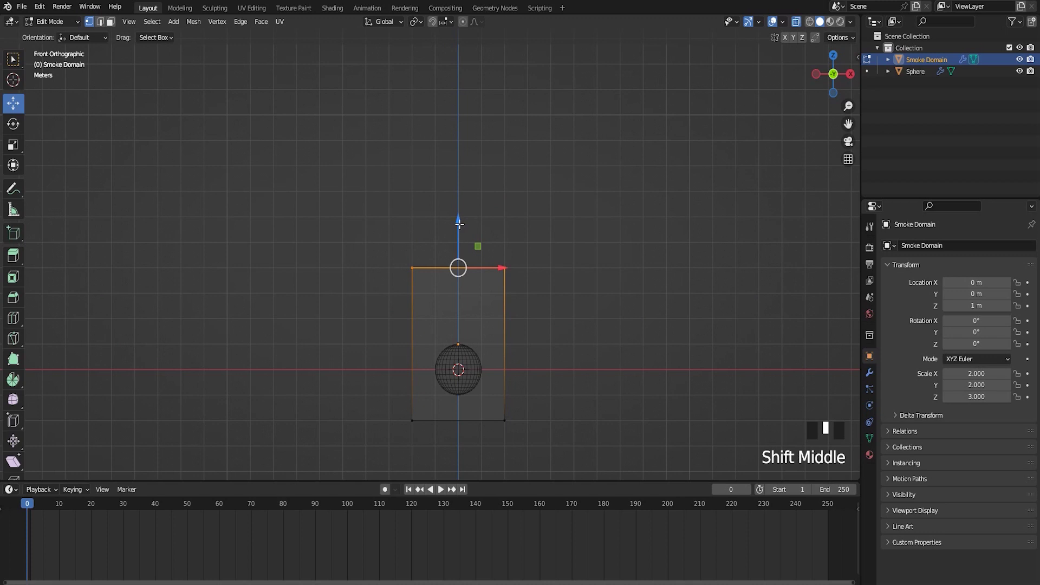
pyautogui.moveTo(459, 225); pyautogui.dragTo(467, 90)
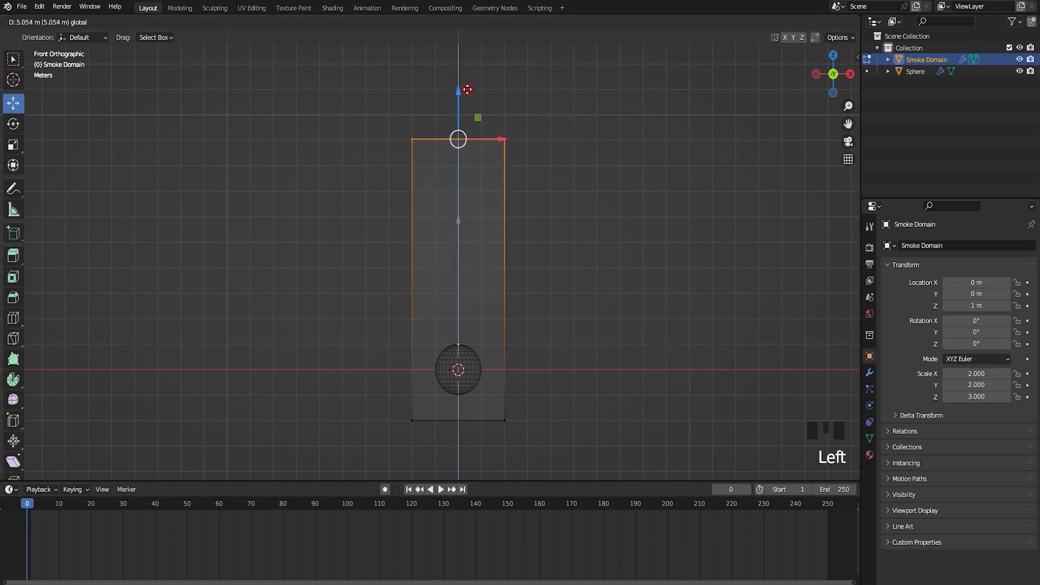
pyautogui.rightClick(468, 90)
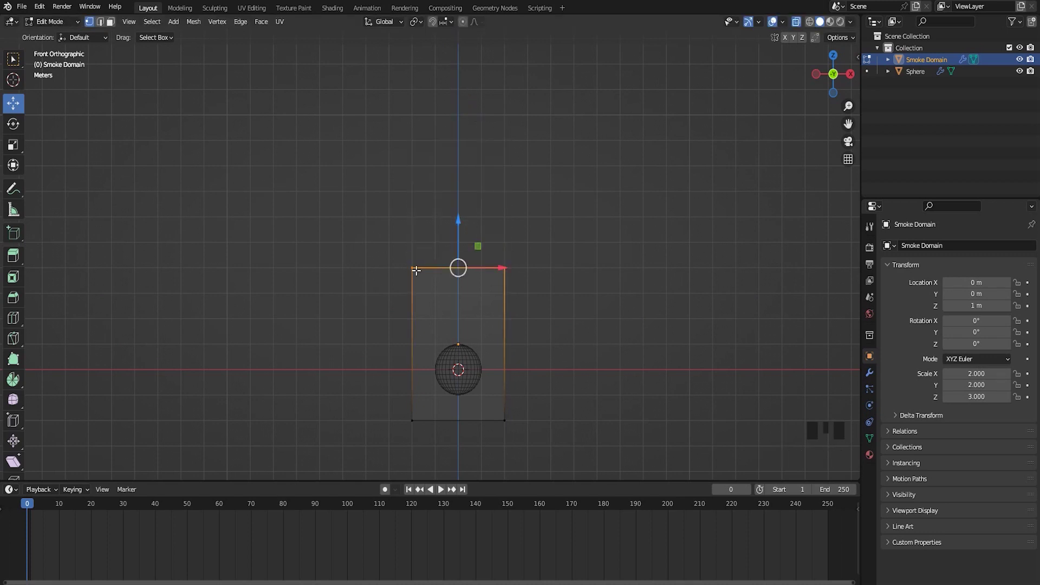
pyautogui.moveTo(463, 234); pyautogui.dragTo(469, 88)
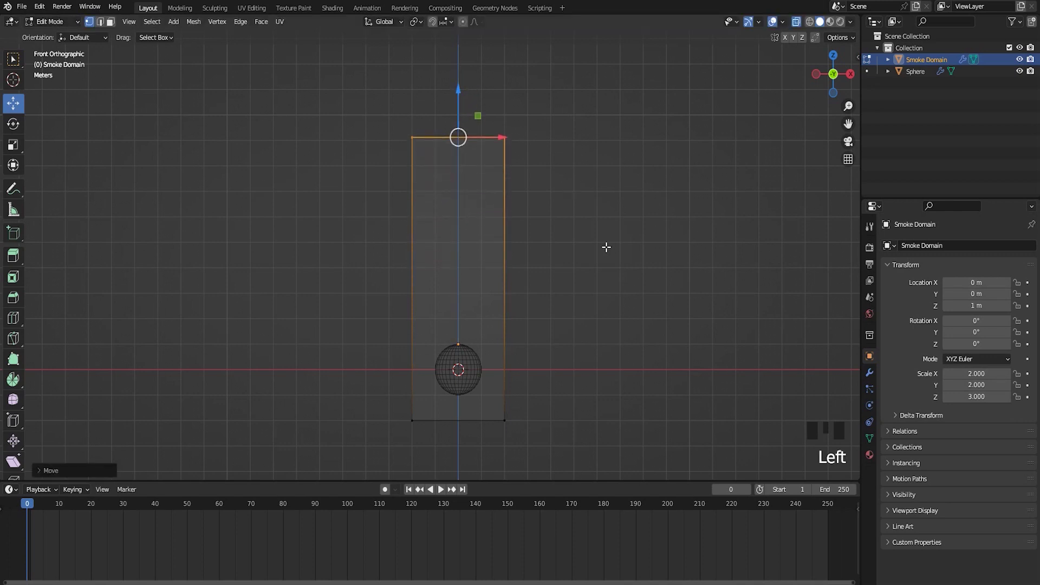
pyautogui.press('Tab')
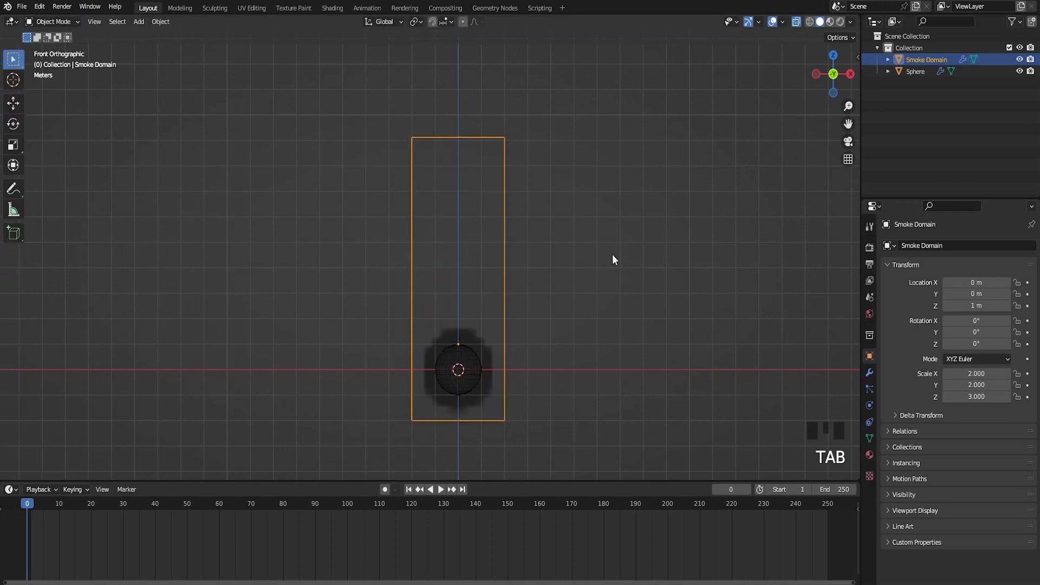
# Play the smoke simulation in the taller domain, stop it and return to frame 0.
pyautogui.click(441, 490)
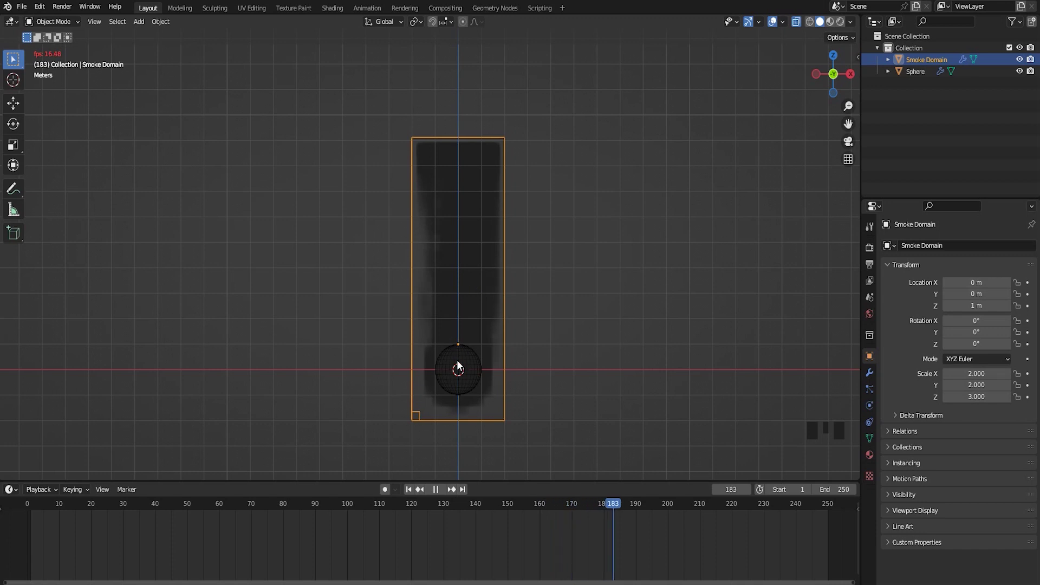
pyautogui.click(437, 489)
pyautogui.moveTo(693, 505); pyautogui.dragTo(27, 506)
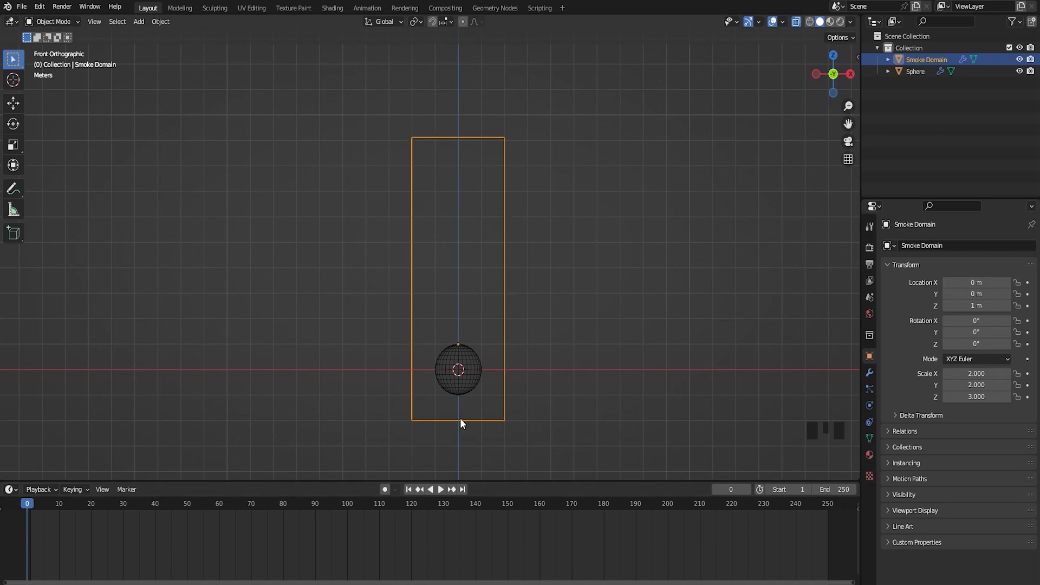
# Undo the edit that raised the smoke domain's top, returning to Object Mode in front view.
pyautogui.moveTo(450, 319); pyautogui.dragTo(338, 385, button='middle')
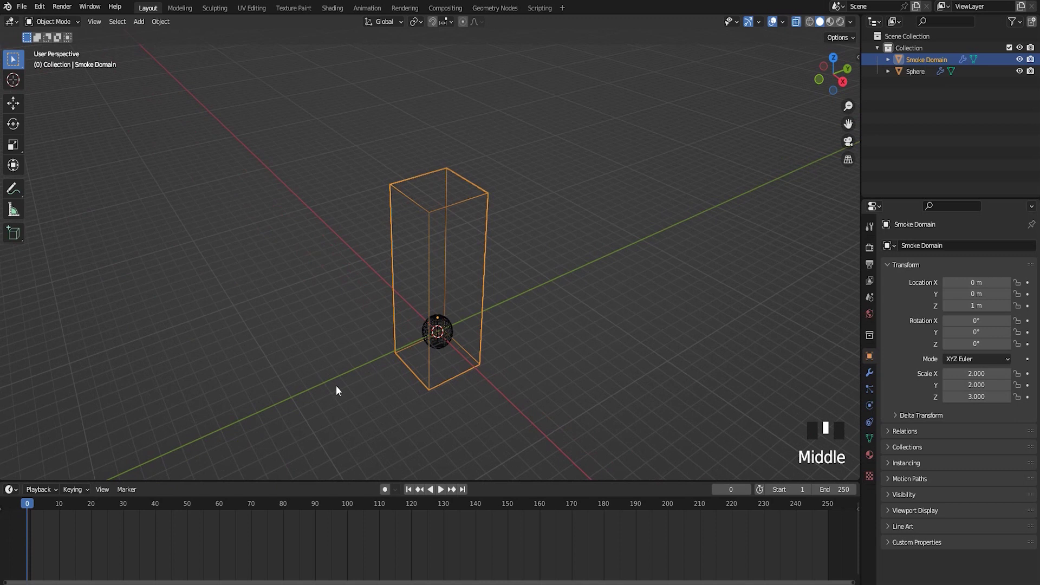
pyautogui.press('KP_1')
pyautogui.scroll(2, 552, 278)
pyautogui.hotkey('ctrl', 'z')
pyautogui.hotkey('ctrl', 'z')
pyautogui.hotkey('ctrl', 'z')
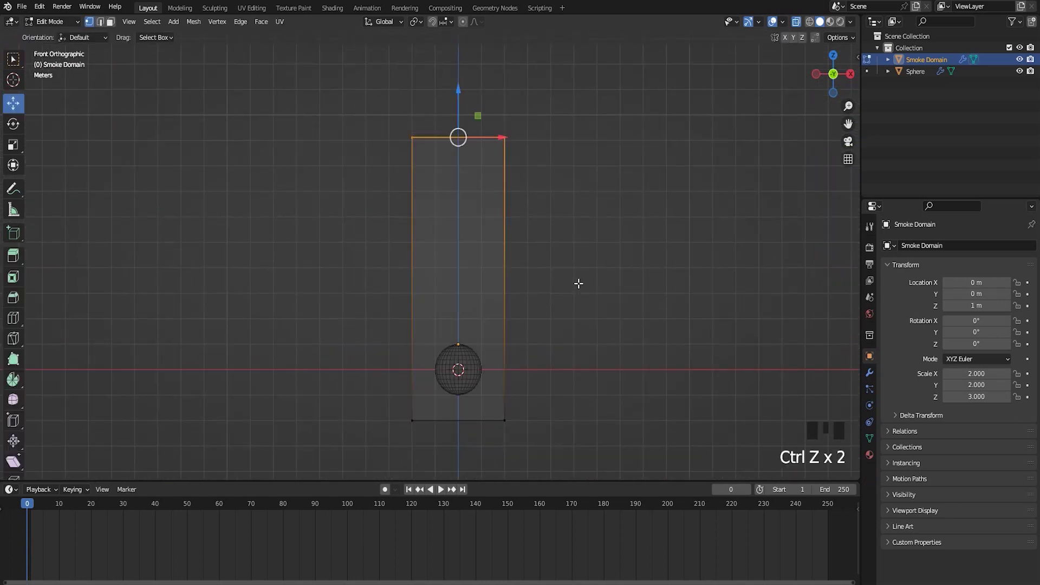
pyautogui.hotkey('ctrl', 'z')
pyautogui.hotkey('ctrl', 'z')
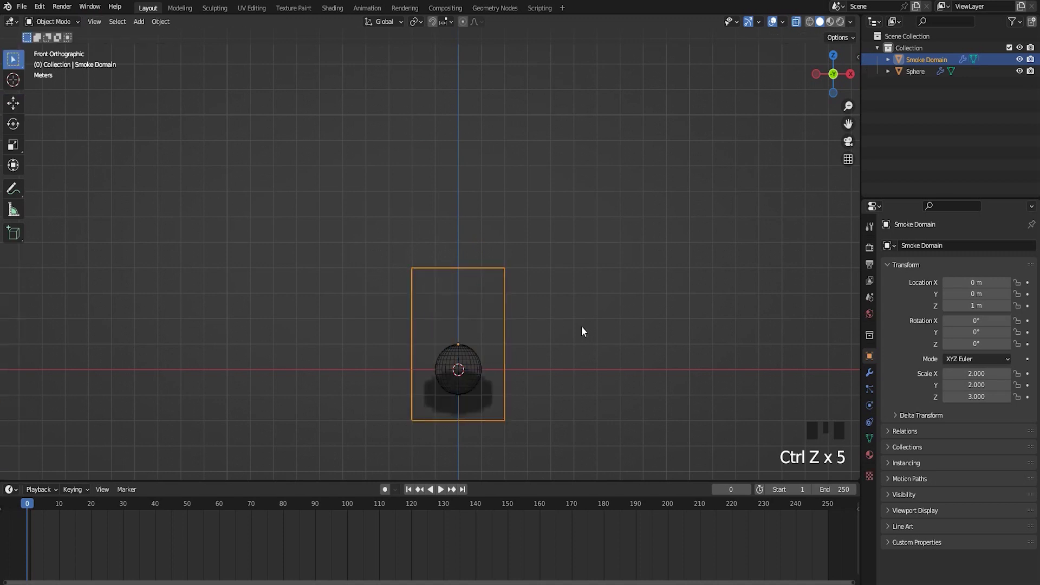
# Play the smoke simulation in the shorter domain, stop it and move the playhead to frame 70.
pyautogui.scroll(2, 547, 428)
pyautogui.keyDown('shift'); pyautogui.moveTo(538, 437); pyautogui.dragTo(532, 344, button='middle'); pyautogui.keyUp('shift')
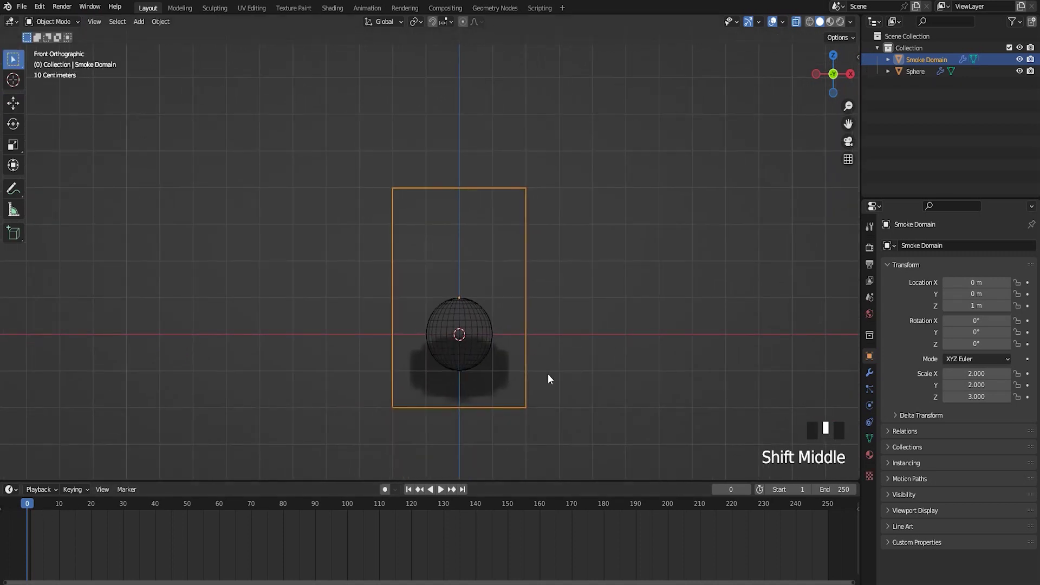
pyautogui.click(442, 490)
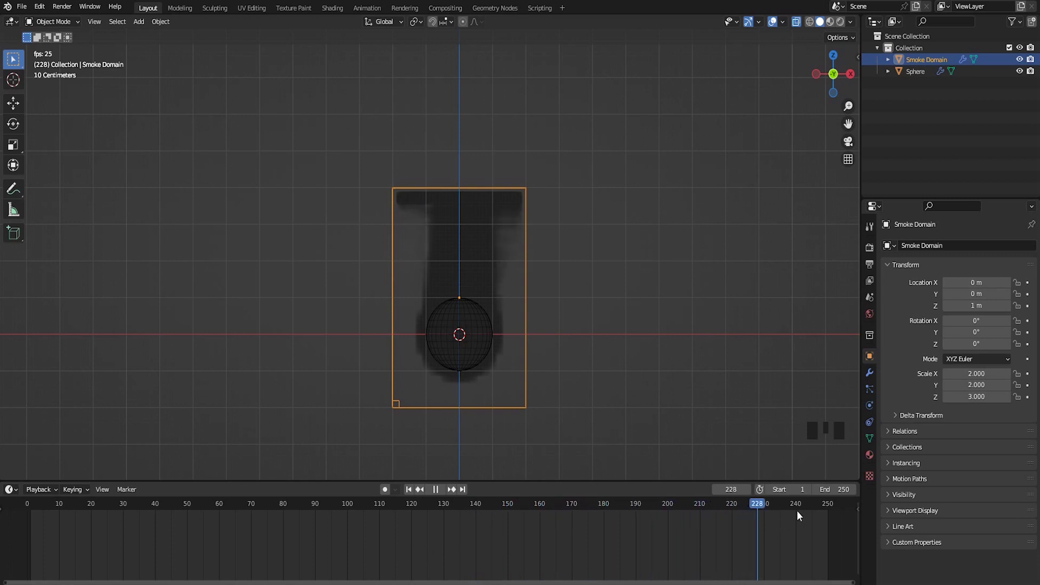
pyautogui.click(436, 492)
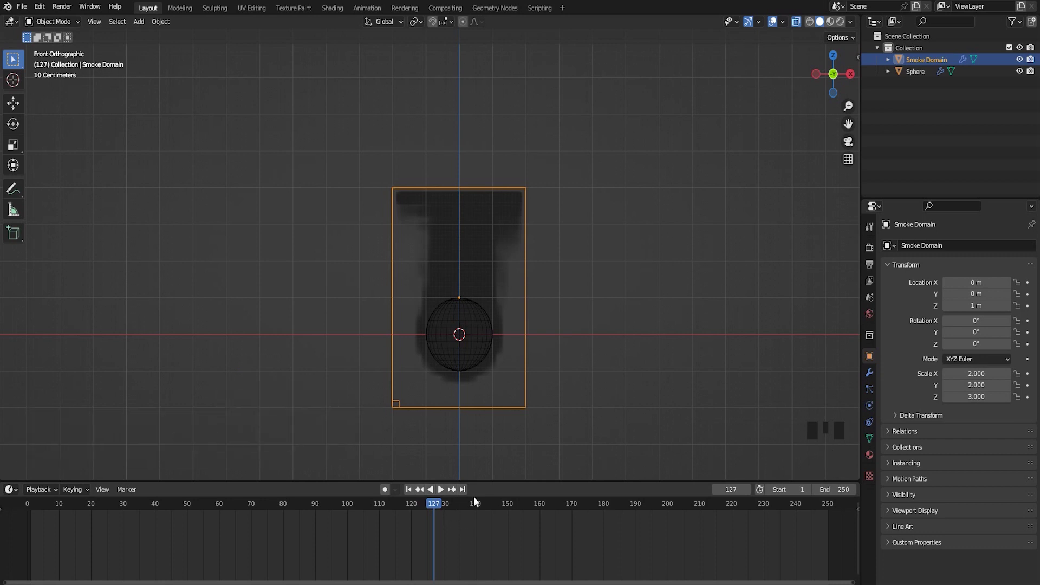
pyautogui.moveTo(437, 503)
pyautogui.mouseDown()
pyautogui.moveTo(24, 525)
pyautogui.moveTo(252, 534)
pyautogui.mouseUp()
# Switch the viewport to rendered shading and frame the smoke domain.
pyautogui.click(840, 22)
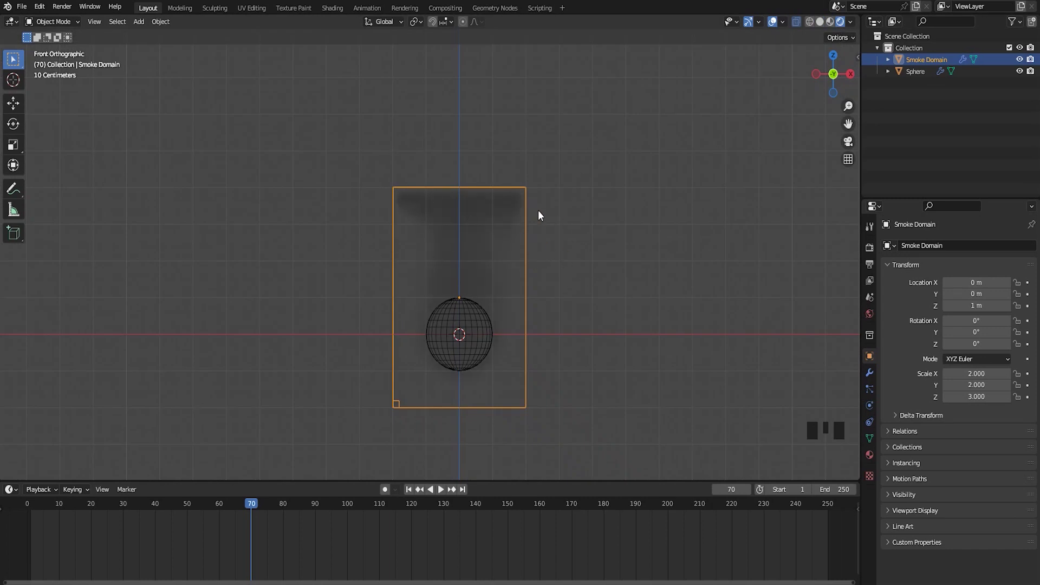
pyautogui.scroll(1, 527, 395)
pyautogui.keyDown('shift'); pyautogui.moveTo(554, 380); pyautogui.dragTo(557, 355, button='middle'); pyautogui.keyUp('shift')
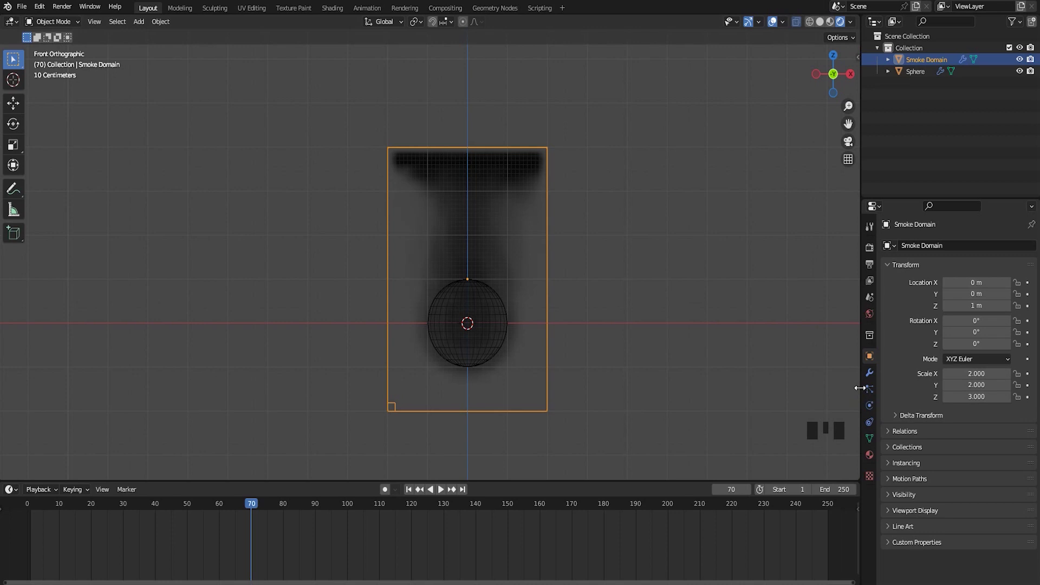
# Try a red world background colour, then darken it to black with Value 0.
pyautogui.click(869, 314)
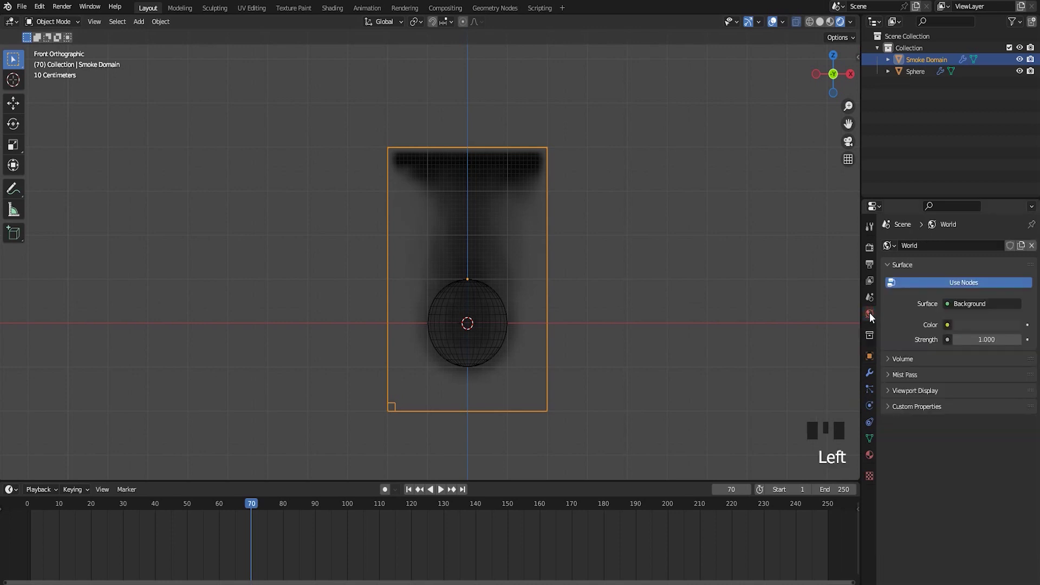
pyautogui.click(969, 326)
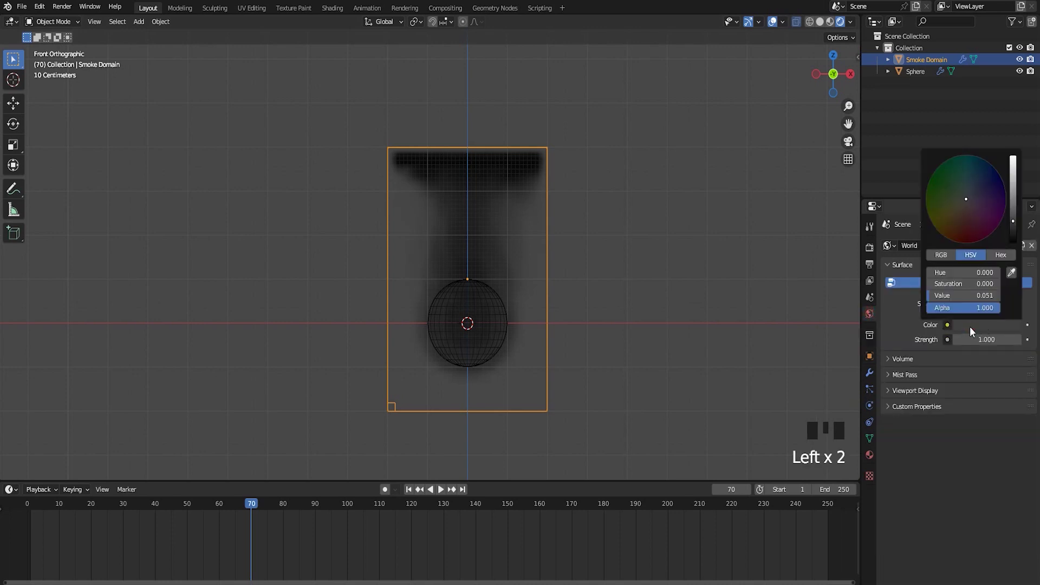
pyautogui.moveTo(1013, 221)
pyautogui.mouseDown()
pyautogui.moveTo(1013, 241)
pyautogui.moveTo(1013, 221)
pyautogui.moveTo(1013, 242)
pyautogui.moveTo(1013, 222)
pyautogui.moveTo(959, 242)
pyautogui.moveTo(940, 234)
pyautogui.moveTo(959, 242)
pyautogui.mouseUp()
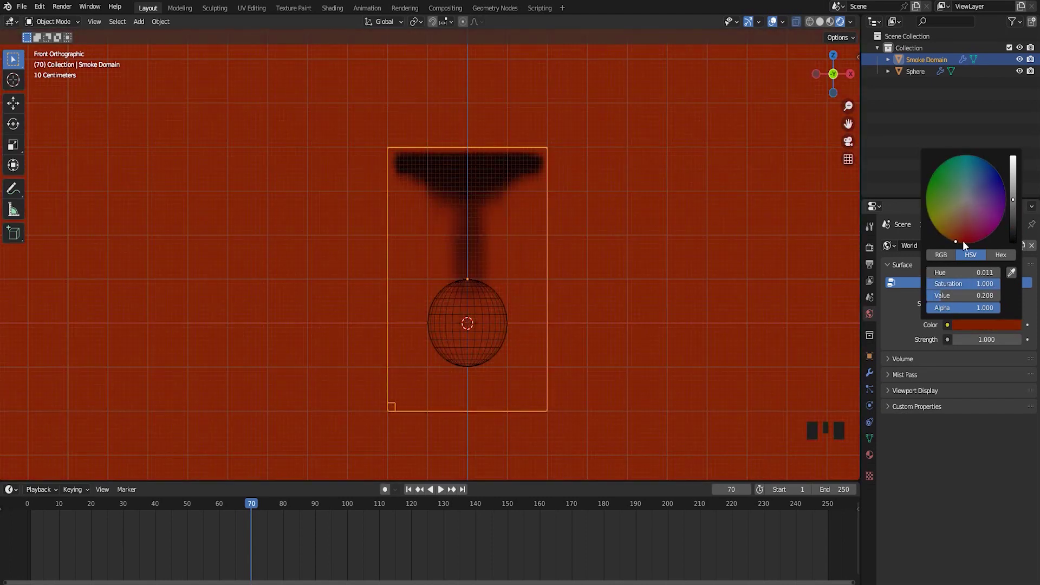
pyautogui.moveTo(1013, 206); pyautogui.dragTo(1013, 242)
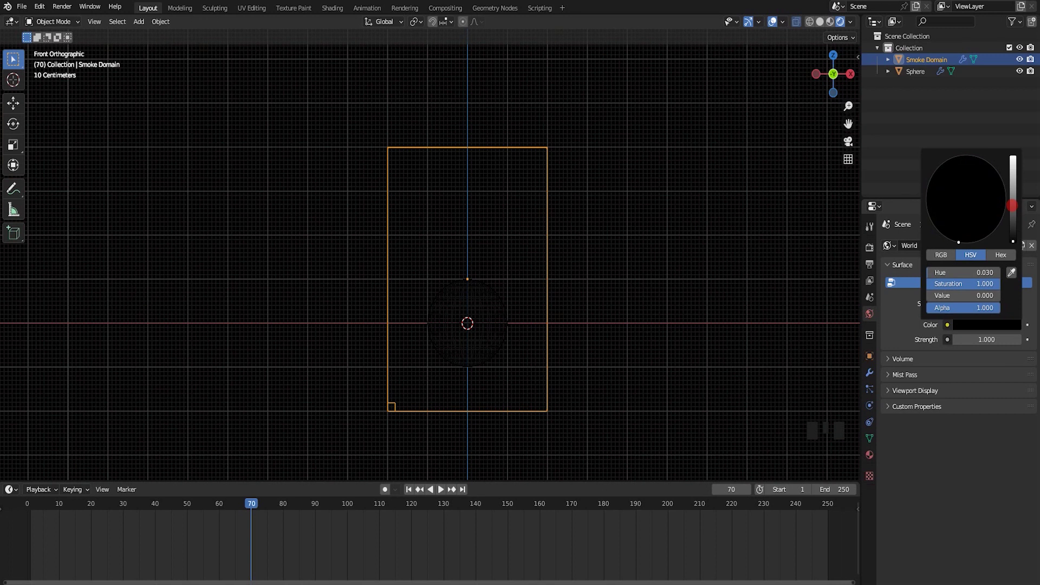
# Add a Sun light to the scene.
pyautogui.keyDown('shift'); pyautogui.moveTo(610, 314); pyautogui.dragTo(575, 186, button='middle'); pyautogui.keyUp('shift')
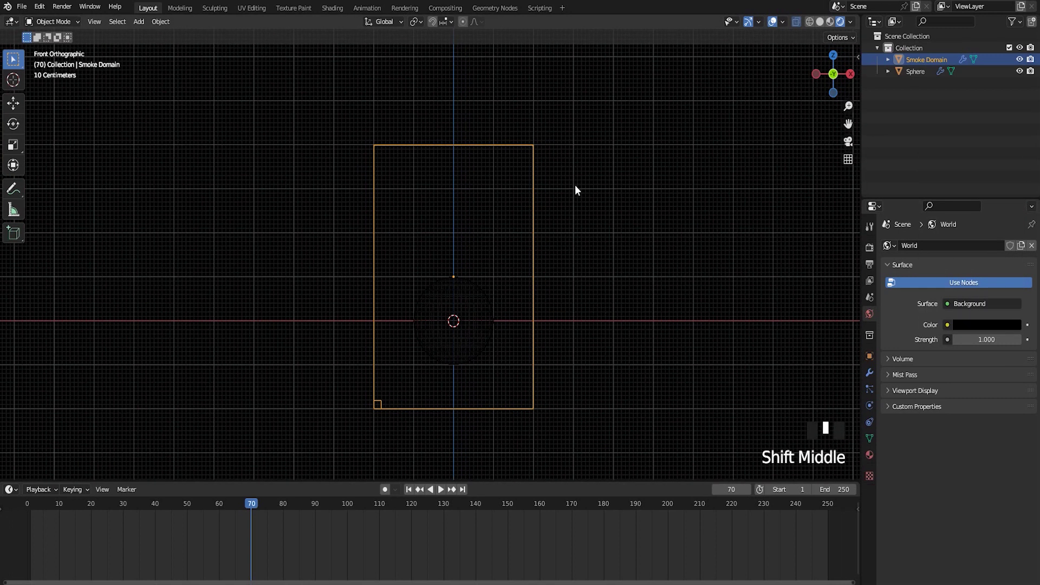
pyautogui.scroll(-1, 475, 310)
pyautogui.keyDown('shift'); pyautogui.moveTo(504, 295); pyautogui.dragTo(492, 310, button='middle'); pyautogui.keyUp('shift')
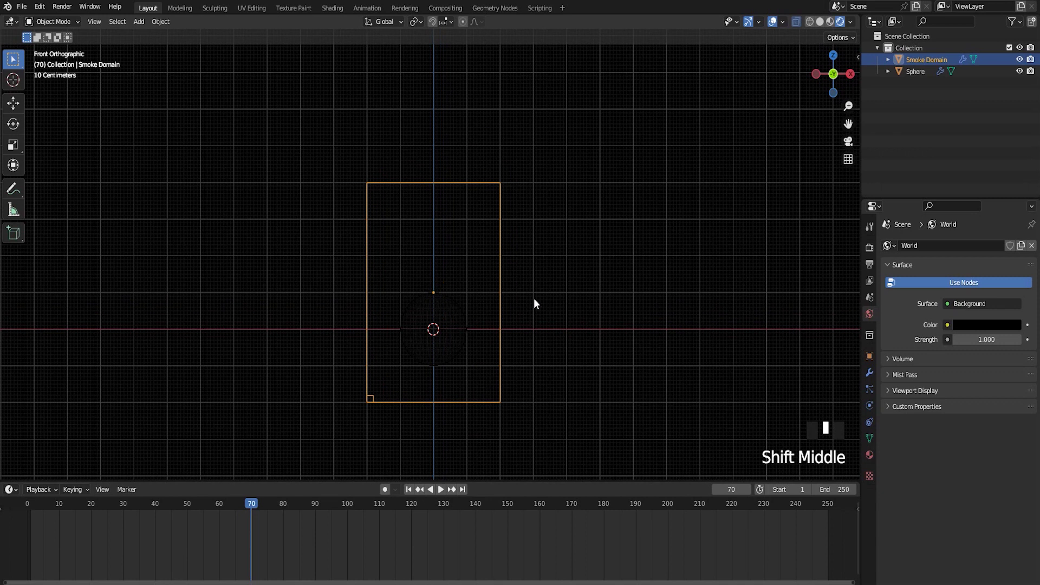
pyautogui.hotkey('shift', 'a')
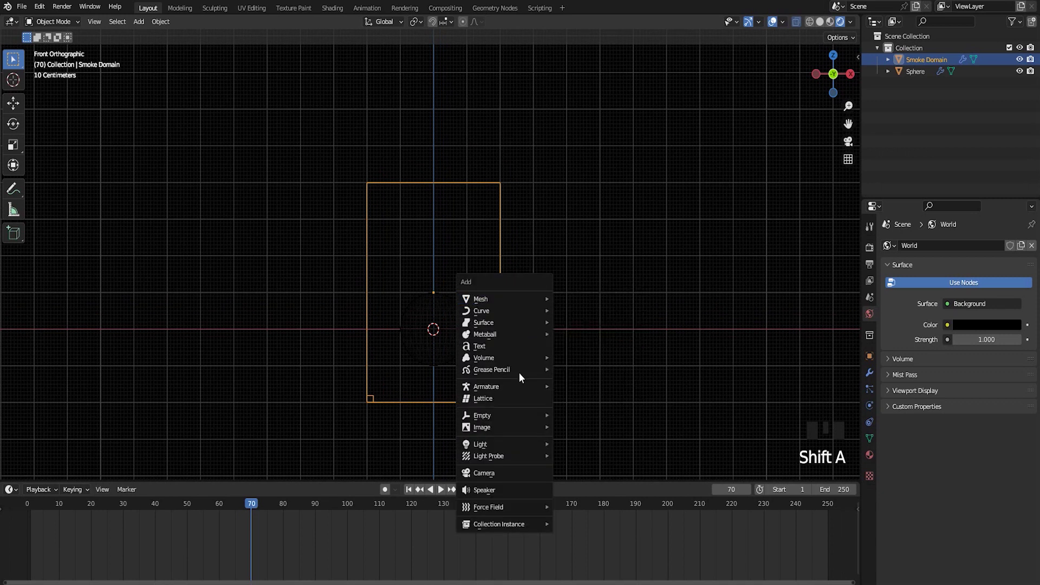
pyautogui.moveTo(479, 443)
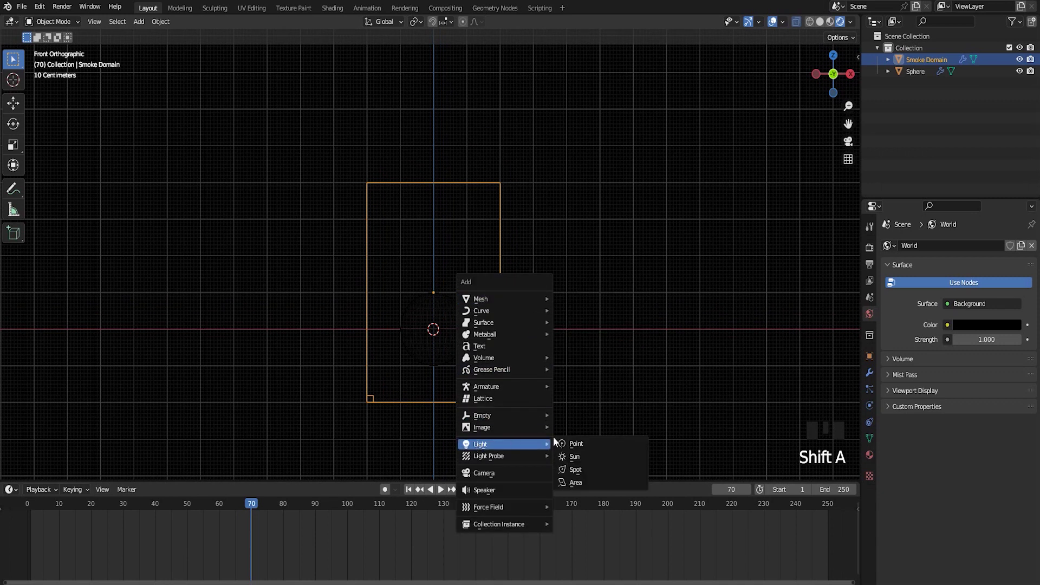
pyautogui.click(590, 457)
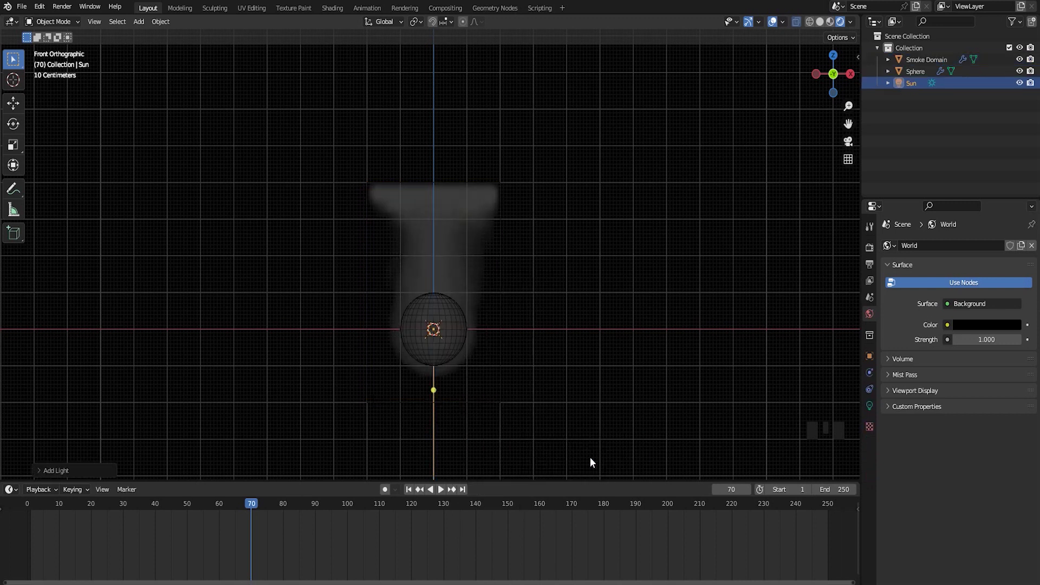
# Move the sun light up about 8 m along Z, above the smoke domain.
pyautogui.scroll(-2, 469, 384)
pyautogui.keyDown('shift'); pyautogui.moveTo(533, 288); pyautogui.dragTo(547, 296, button='middle'); pyautogui.keyUp('shift')
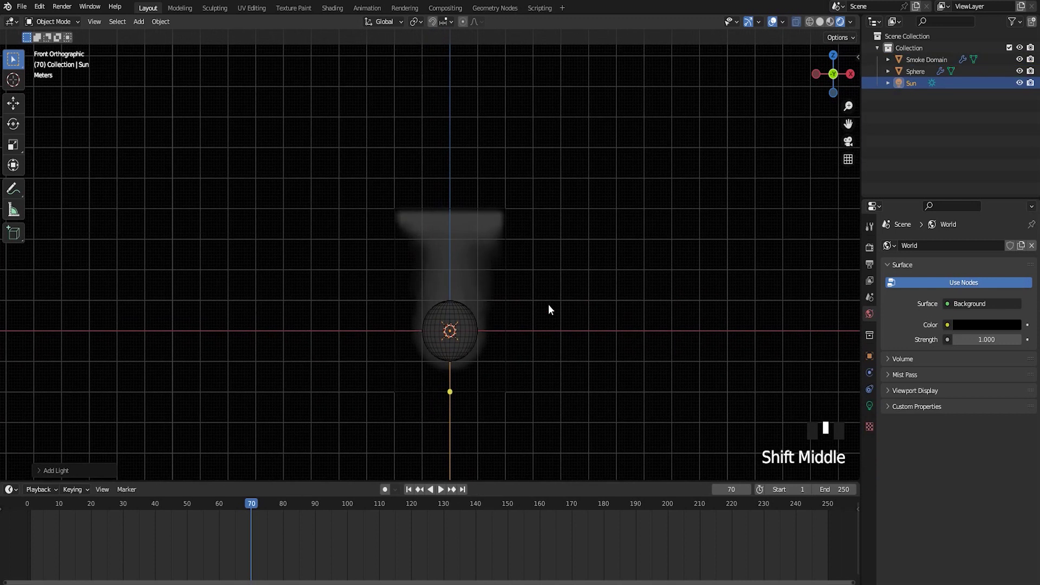
pyautogui.press('g')
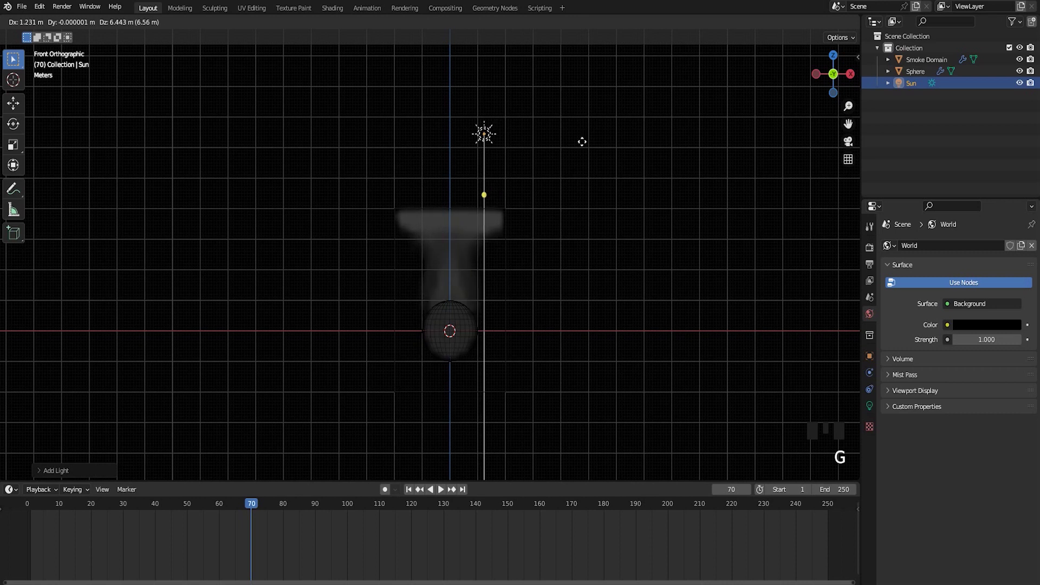
pyautogui.press('z')
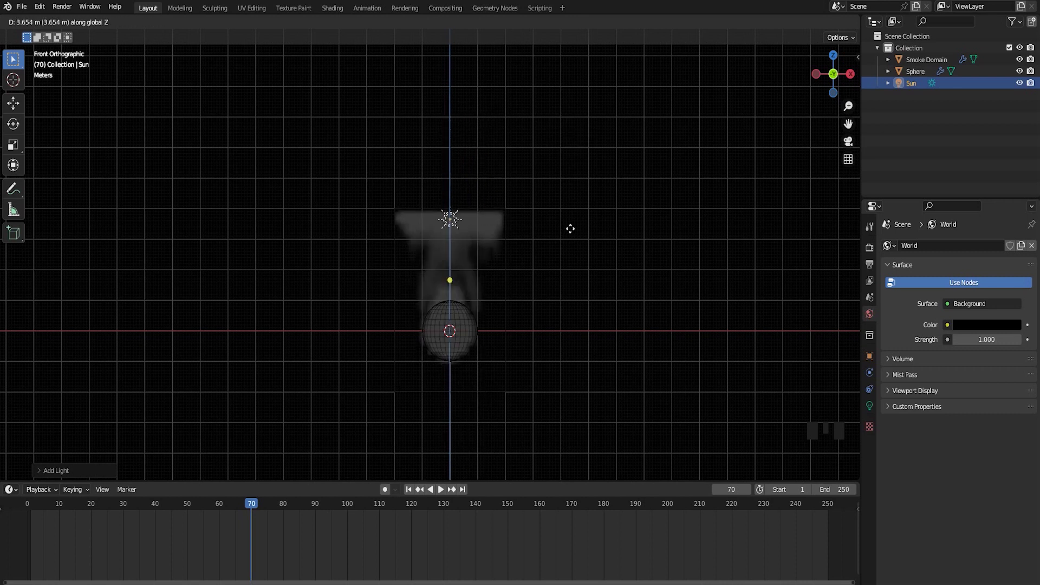
pyautogui.click(566, 96)
# Set the render engine to Cycles and the render device to GPU Compute.
pyautogui.scroll(1, 483, 240)
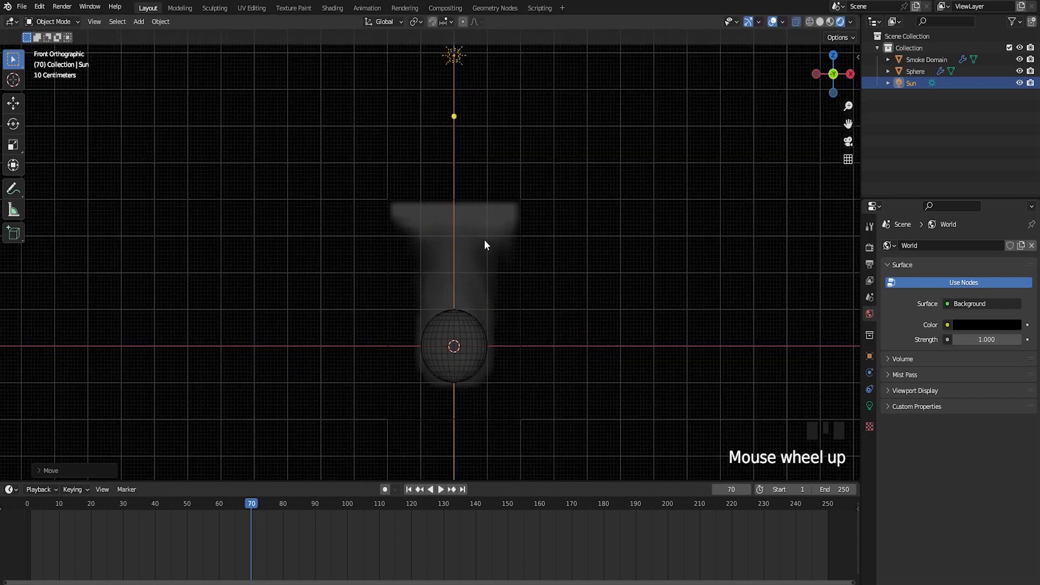
pyautogui.click(869, 247)
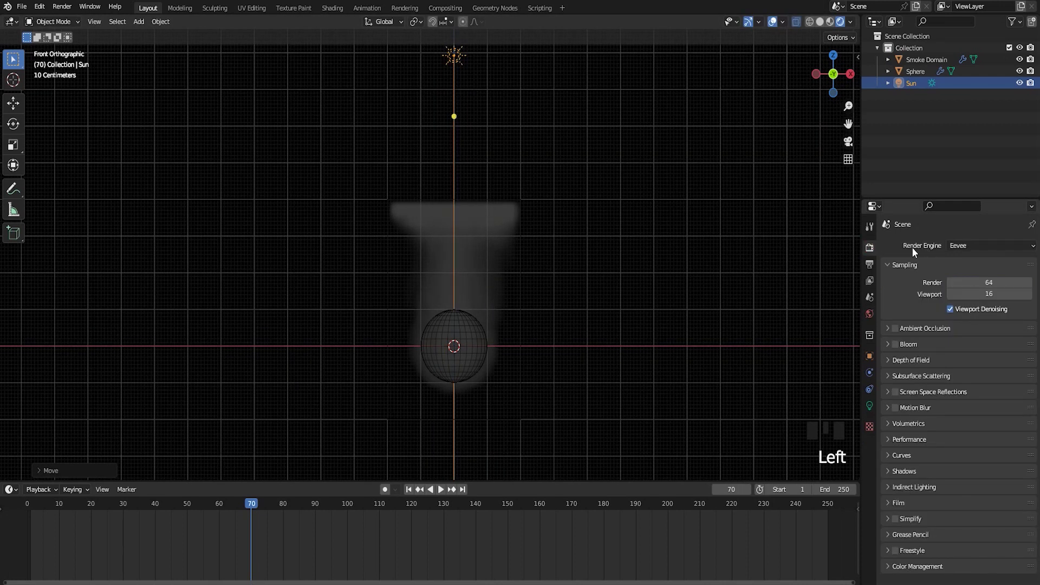
pyautogui.click(987, 245)
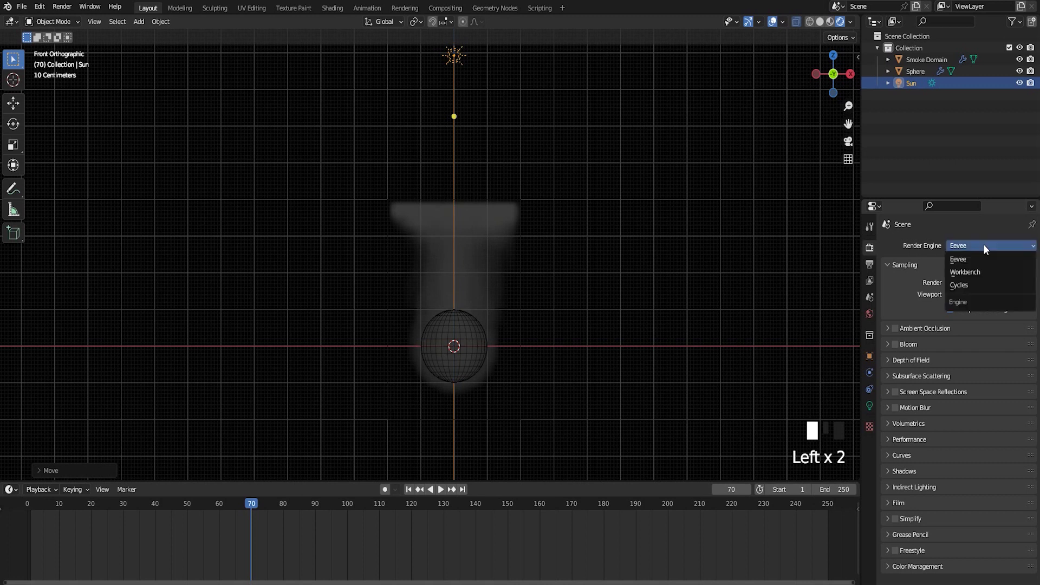
pyautogui.click(977, 285)
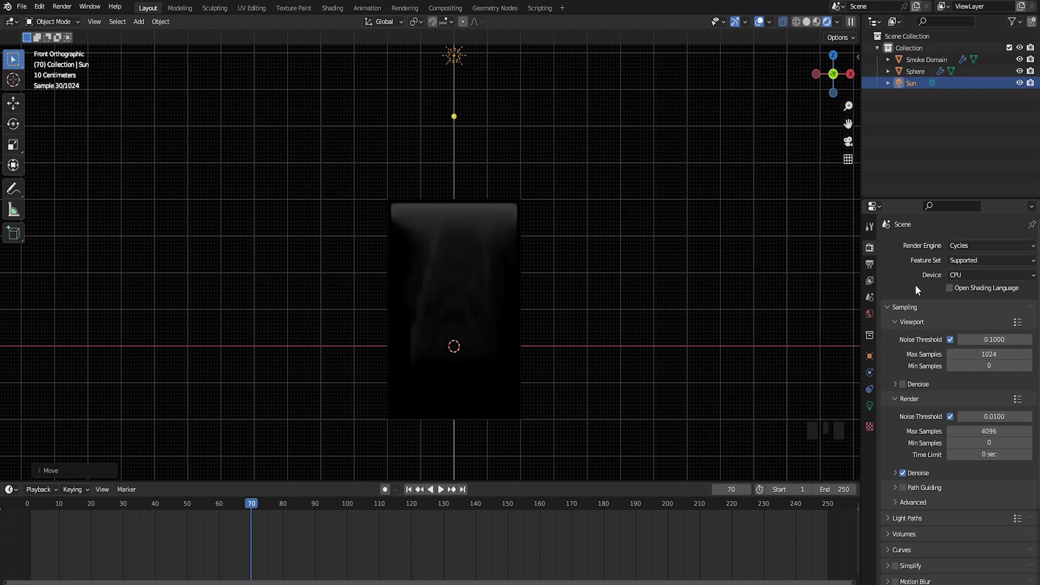
pyautogui.click(978, 277)
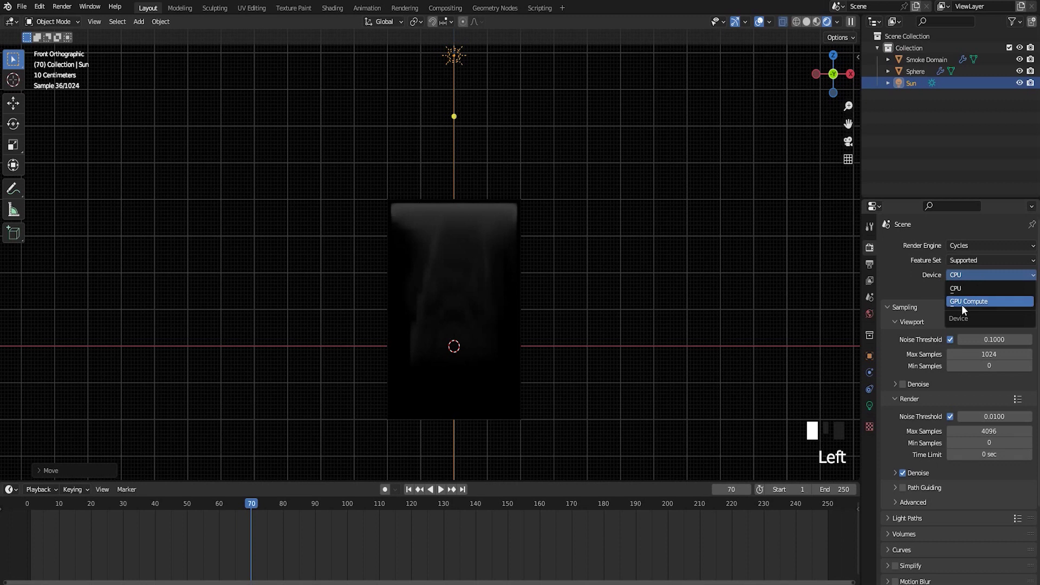
pyautogui.click(986, 303)
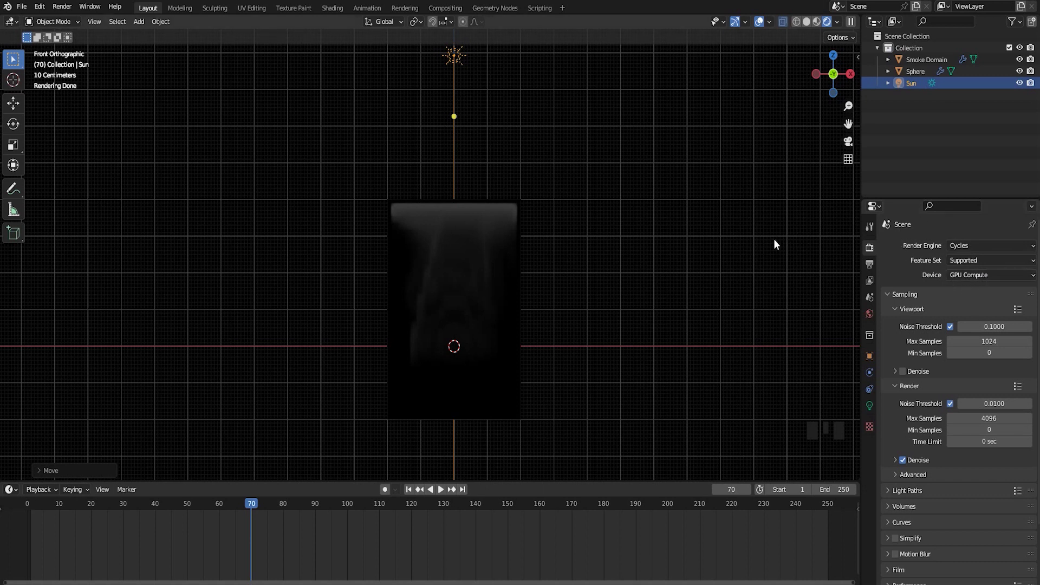
# Raise the sun light's strength to 7.540 and look closely at the rendered smoke.
pyautogui.scroll(1, 602, 333)
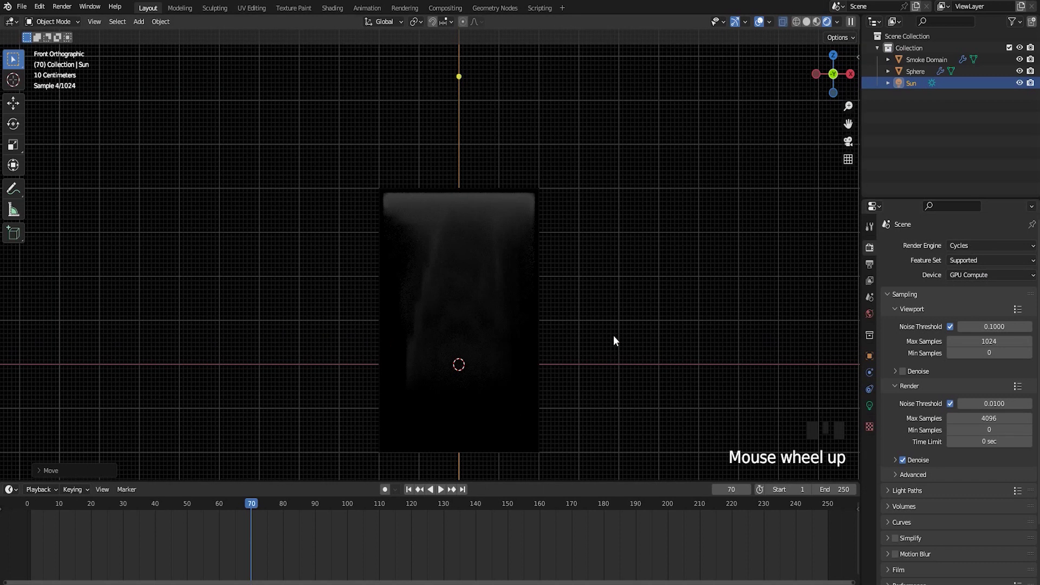
pyautogui.keyDown('shift'); pyautogui.moveTo(614, 336); pyautogui.dragTo(637, 340, button='middle'); pyautogui.keyUp('shift')
pyautogui.scroll(-2, 516, 229)
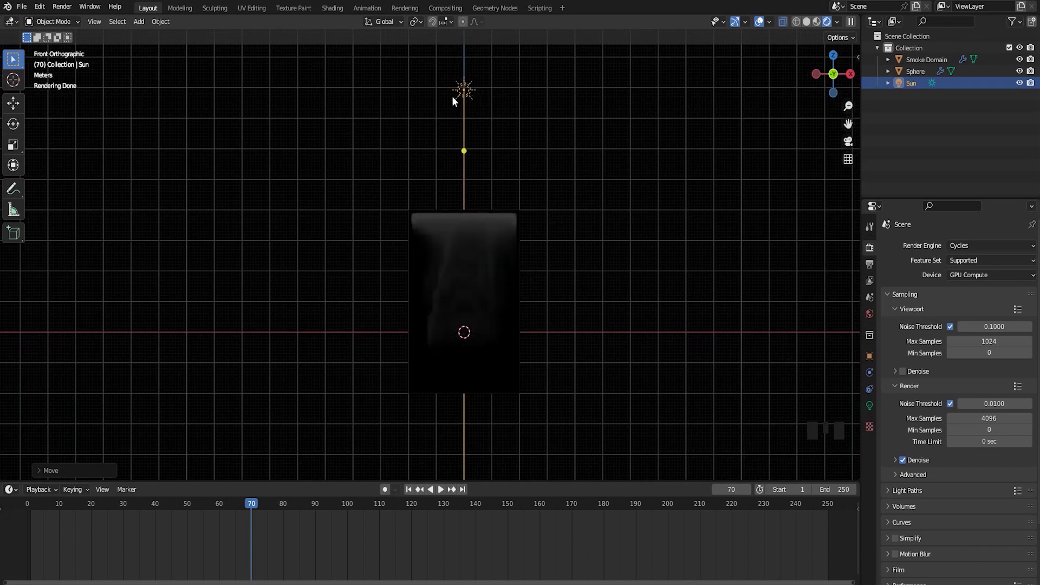
pyautogui.click(868, 405)
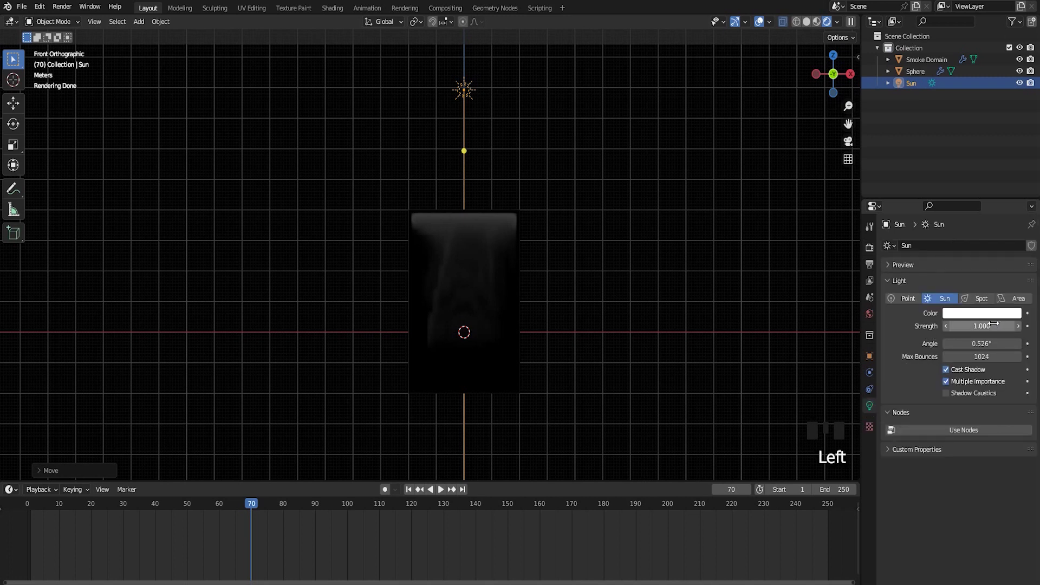
pyautogui.moveTo(974, 327); pyautogui.dragTo(977, 326)
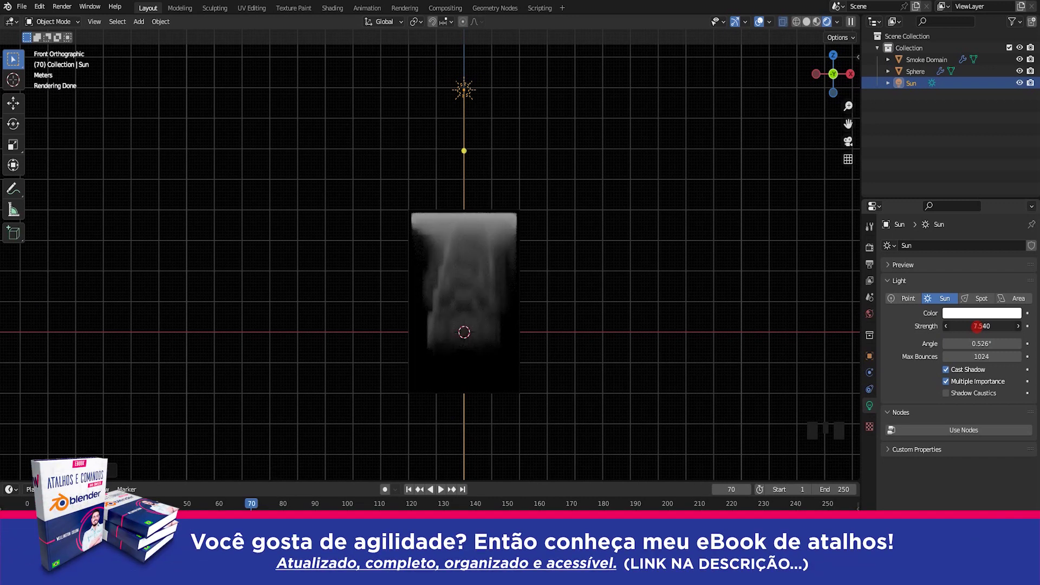
pyautogui.scroll(2, 569, 351)
pyautogui.keyDown('shift'); pyautogui.moveTo(661, 368); pyautogui.dragTo(655, 335, button='middle'); pyautogui.keyUp('shift')
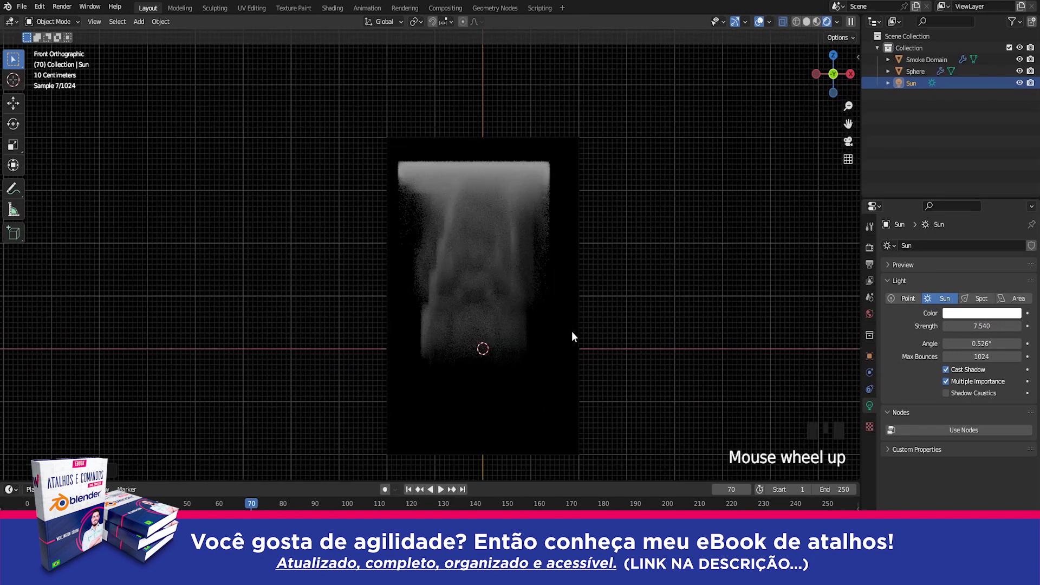
pyautogui.scroll(1, 576, 330)
pyautogui.keyDown('shift'); pyautogui.moveTo(617, 274); pyautogui.dragTo(618, 306, button='middle'); pyautogui.keyUp('shift')
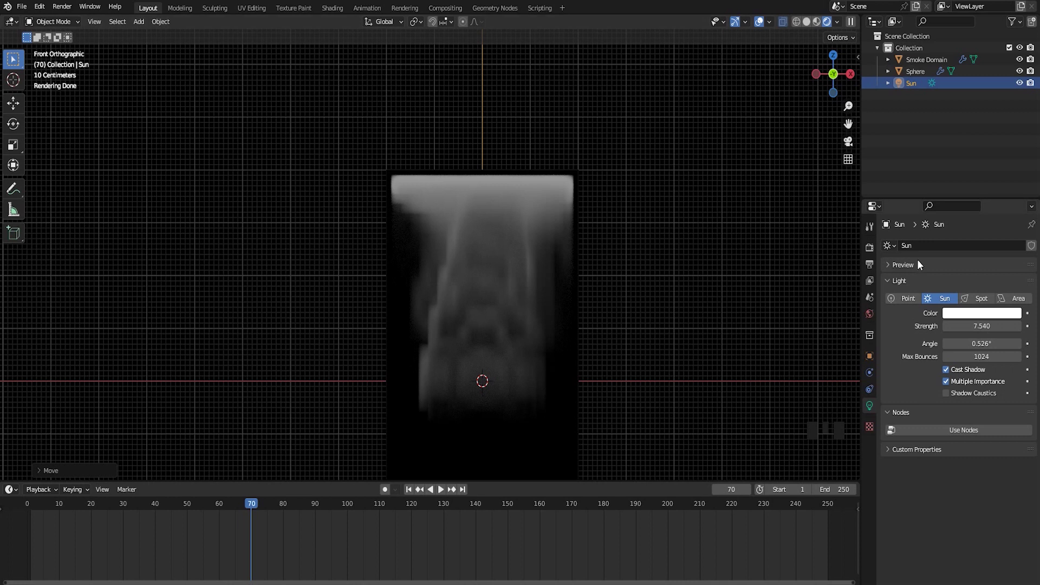
# Enable Motion Blur in the render settings and expand its options.
pyautogui.click(869, 249)
pyautogui.scroll(-2, 981, 514)
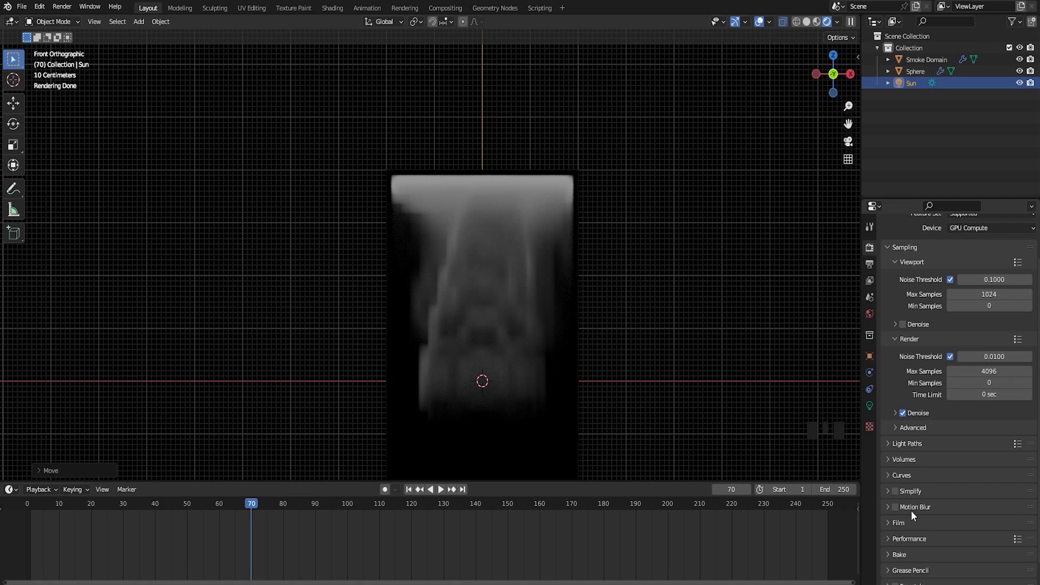
pyautogui.click(896, 507)
pyautogui.click(889, 507)
pyautogui.scroll(-2, 900, 468)
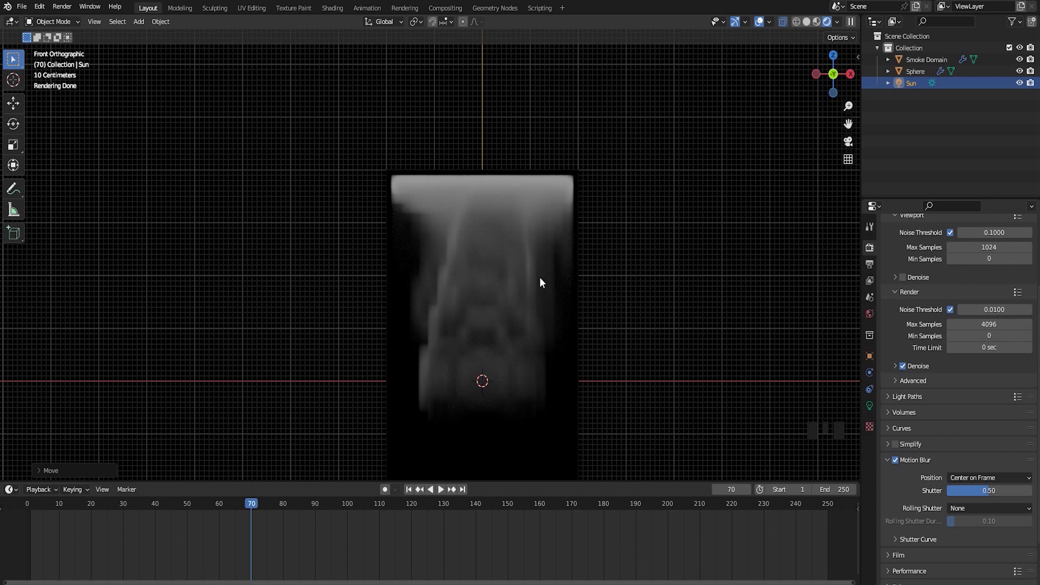
pyautogui.keyDown('shift'); pyautogui.moveTo(591, 310); pyautogui.dragTo(617, 295, button='middle'); pyautogui.keyUp('shift')
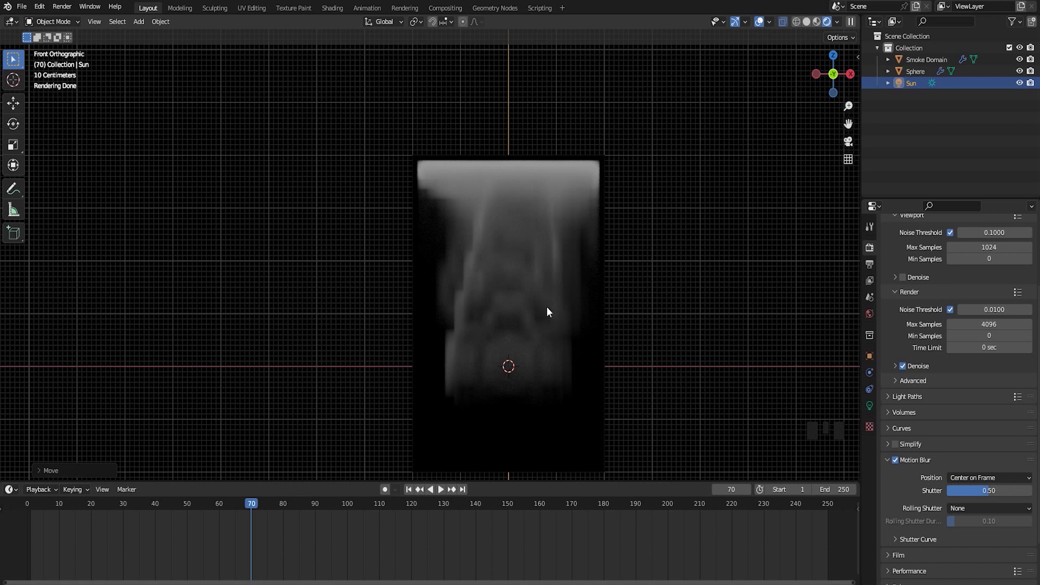
# Display the scene in wireframe, select the Smoke Domain and show its fluid physics settings in a wider properties area.
pyautogui.click(807, 22)
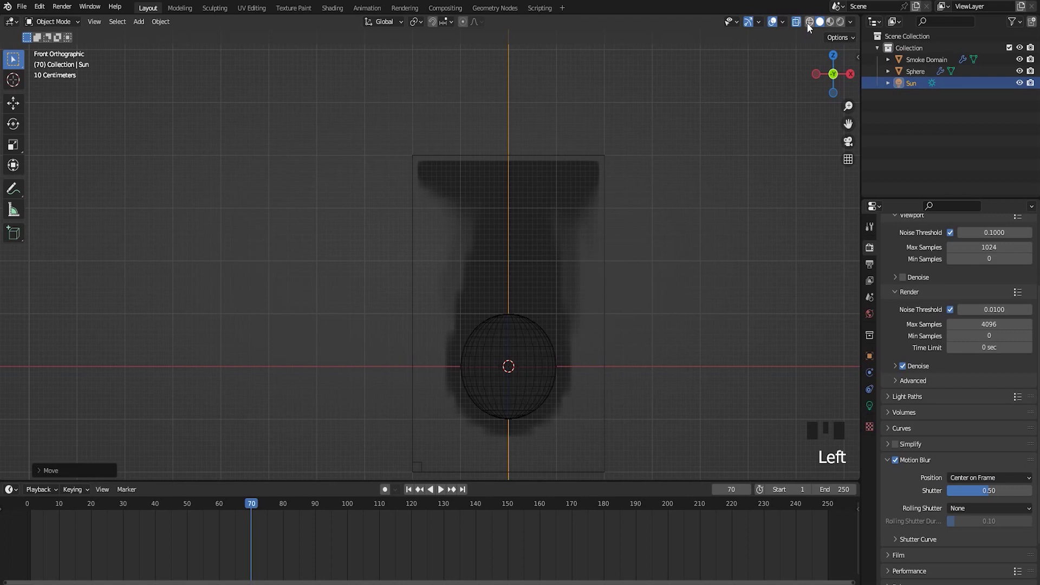
pyautogui.click(511, 367)
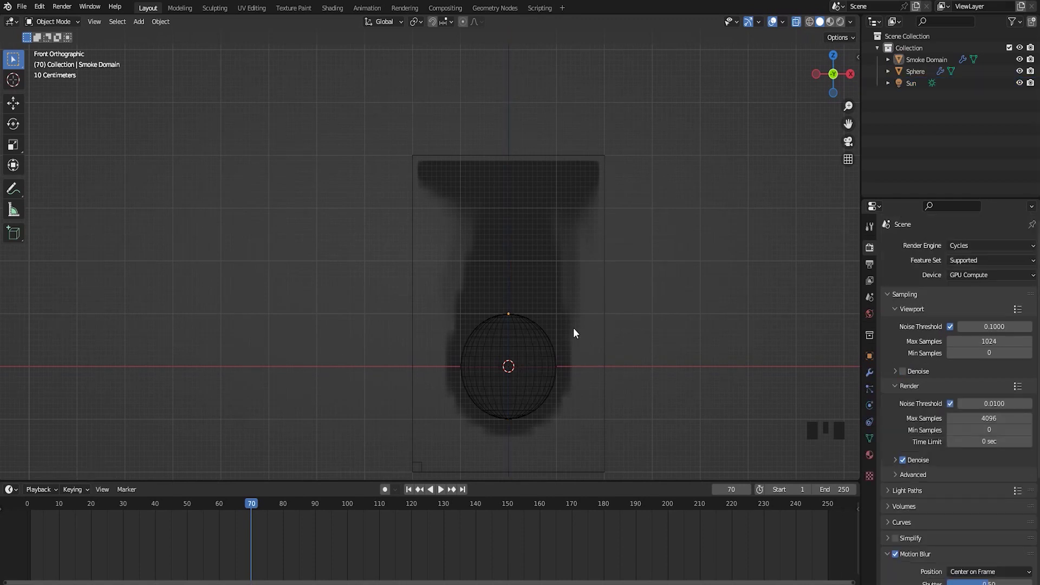
pyautogui.click(605, 300)
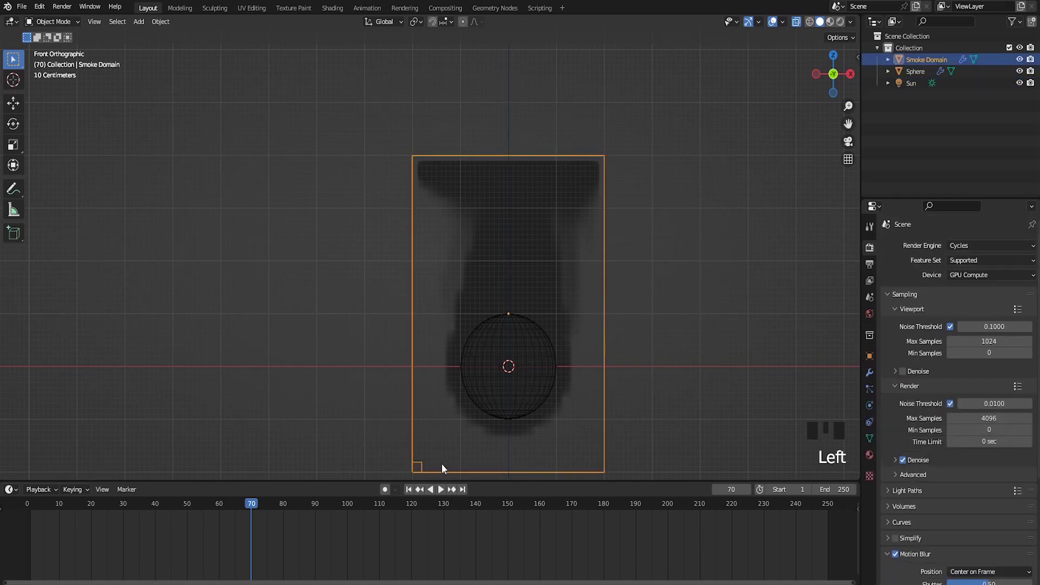
pyautogui.click(869, 407)
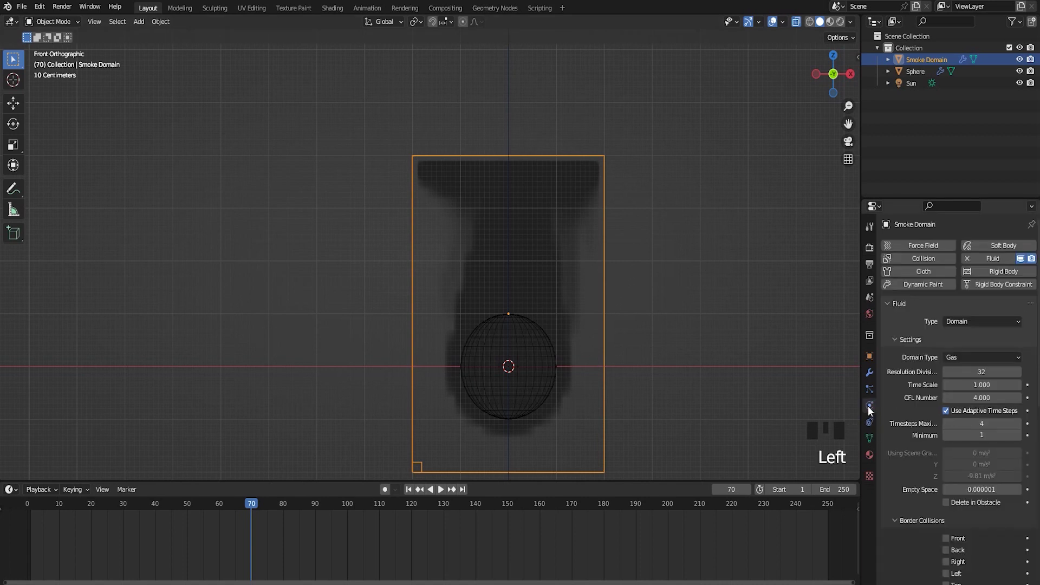
pyautogui.moveTo(862, 372); pyautogui.dragTo(824, 368)
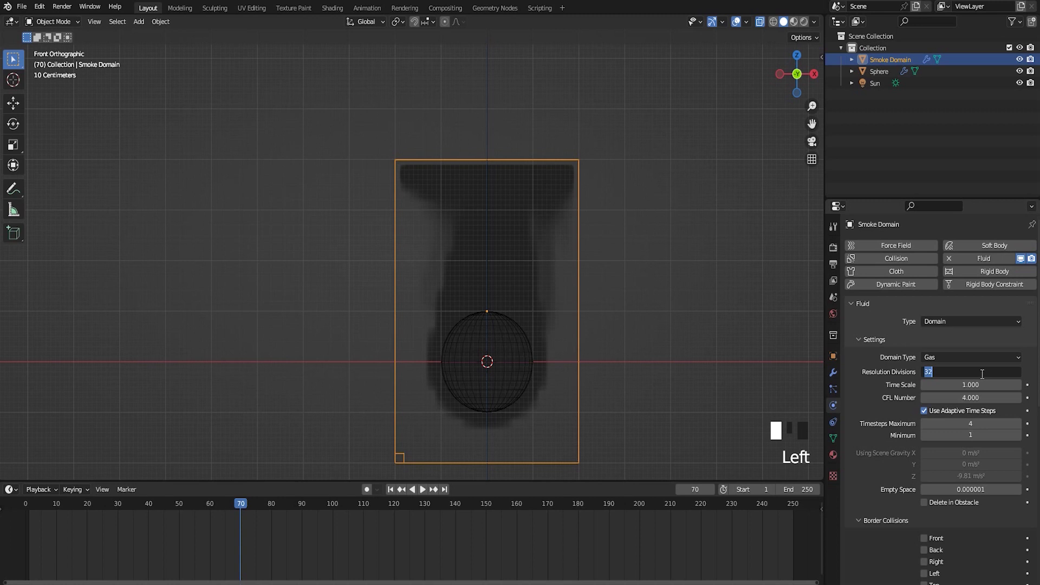
pyautogui.click(860, 398)
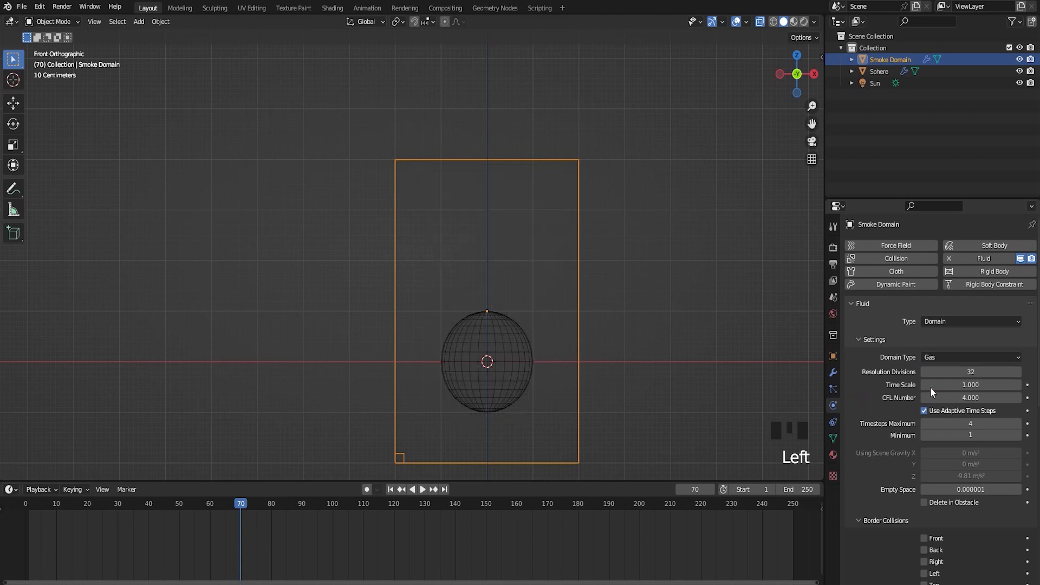
# Return the timeline to frame 0 and enable Noise in the Smoke Domain's gas settings.
pyautogui.scroll(-1, 959, 372)
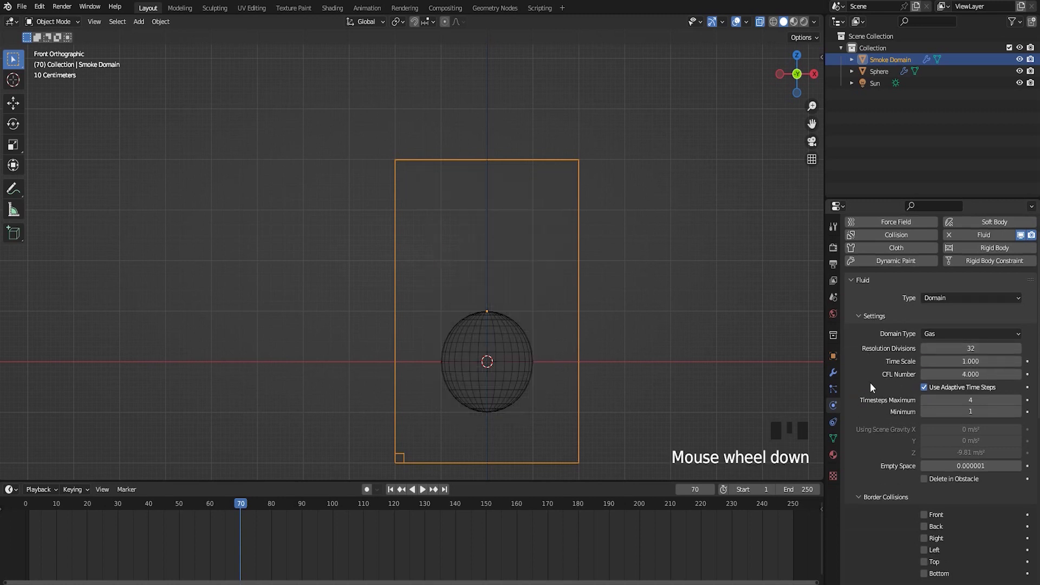
pyautogui.scroll(-6, 871, 374)
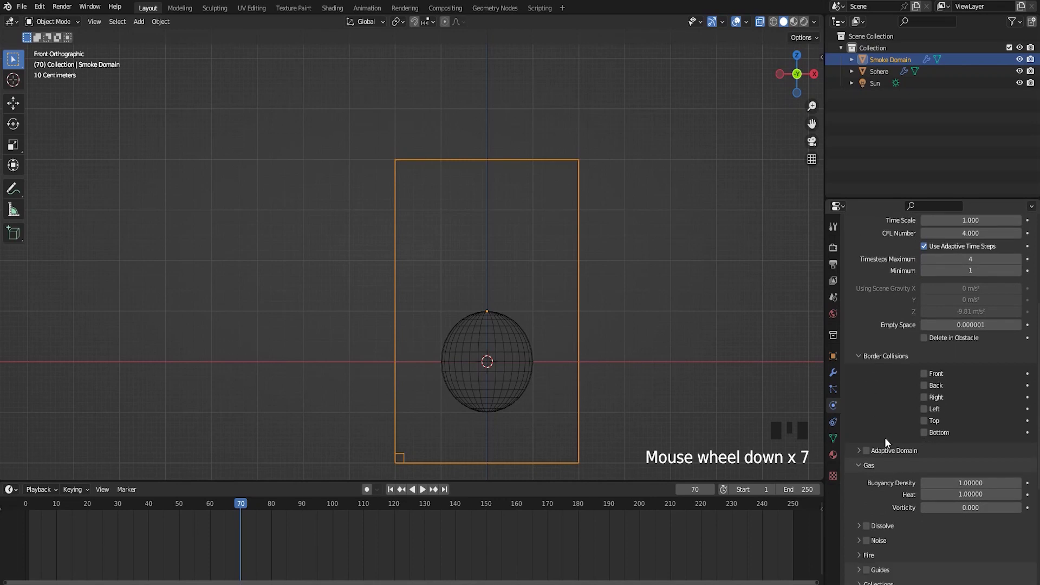
pyautogui.scroll(2, 892, 421)
pyautogui.scroll(-4, 886, 404)
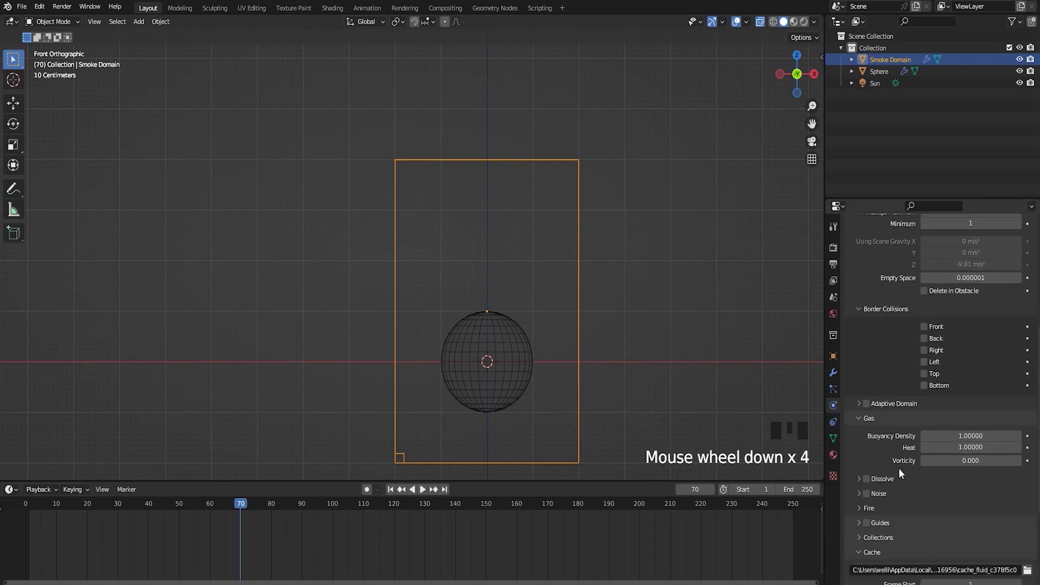
pyautogui.click(859, 494)
pyautogui.moveTo(240, 502); pyautogui.dragTo(20, 535)
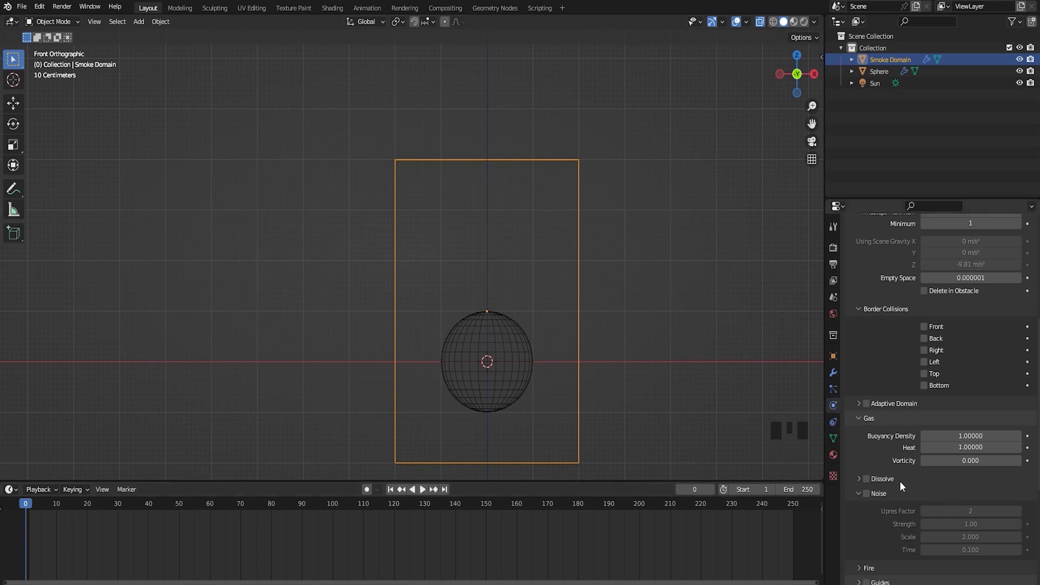
pyautogui.click(867, 494)
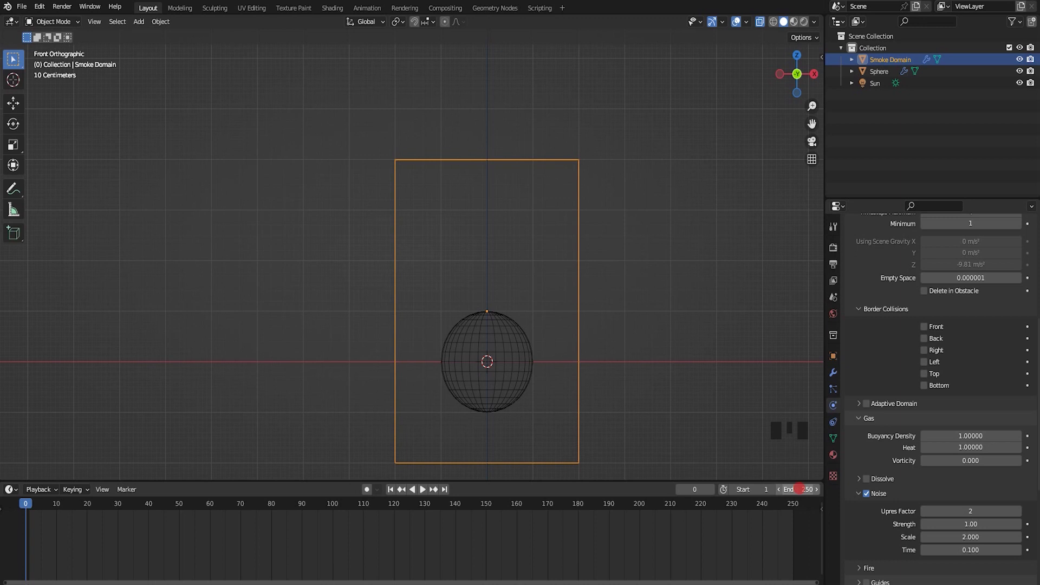
# Set the animation's end frame to 100 and play the smoke simulation with noise.
pyautogui.click(800, 489)
pyautogui.write('100')
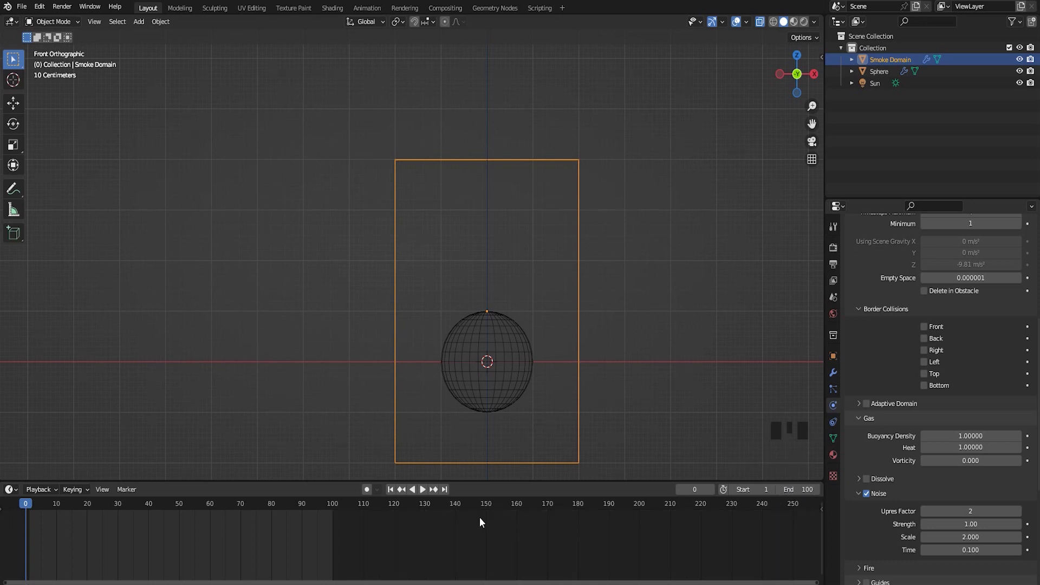
pyautogui.press('space')
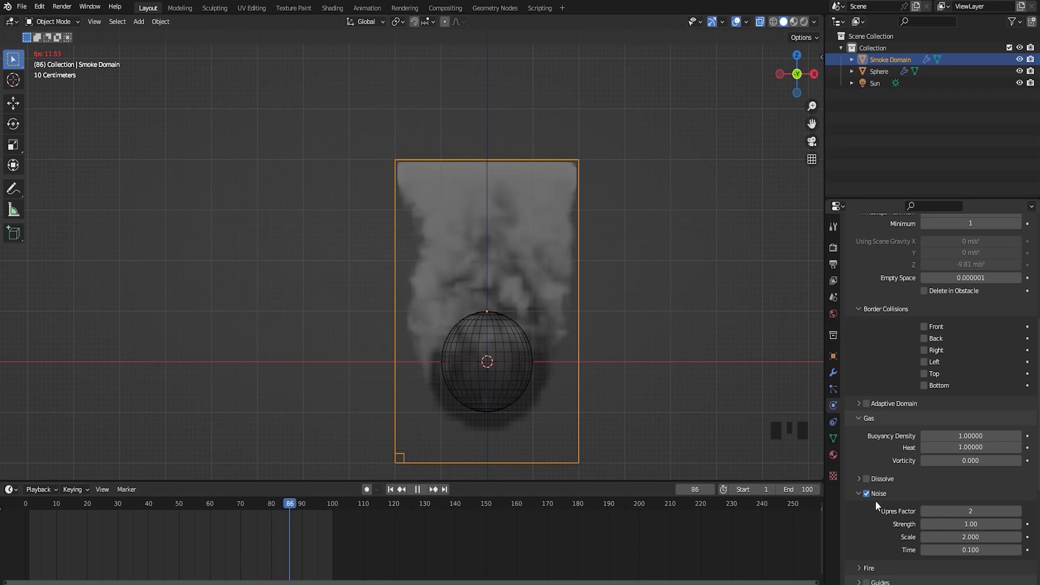
# Stop playback at frame 50 and preview the smoke in rendered shading with the viewport overlays hidden.
pyautogui.scroll(6, 897, 412)
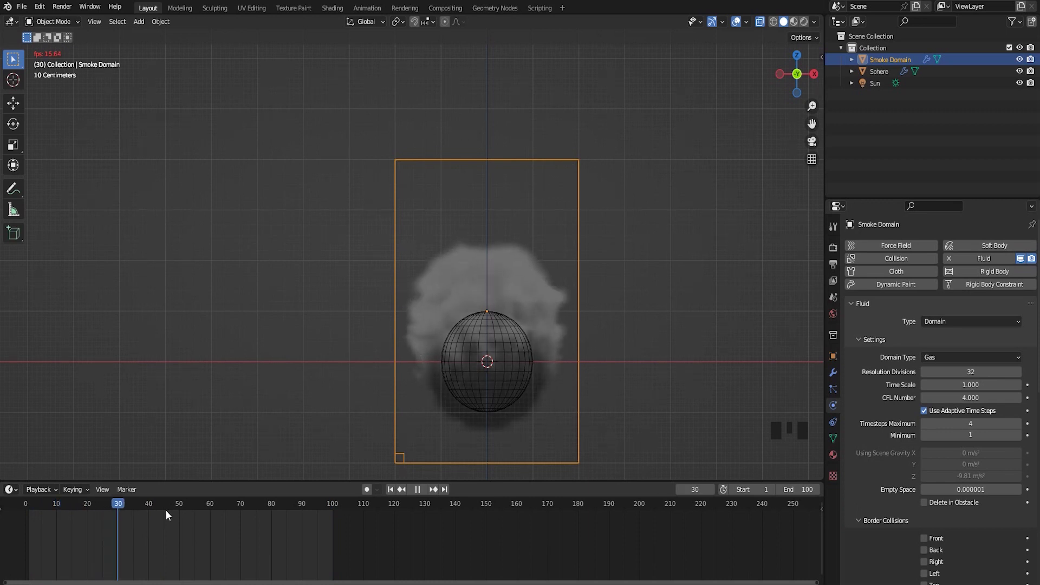
pyautogui.press('space')
pyautogui.press('space')
pyautogui.press('space')
pyautogui.press('space')
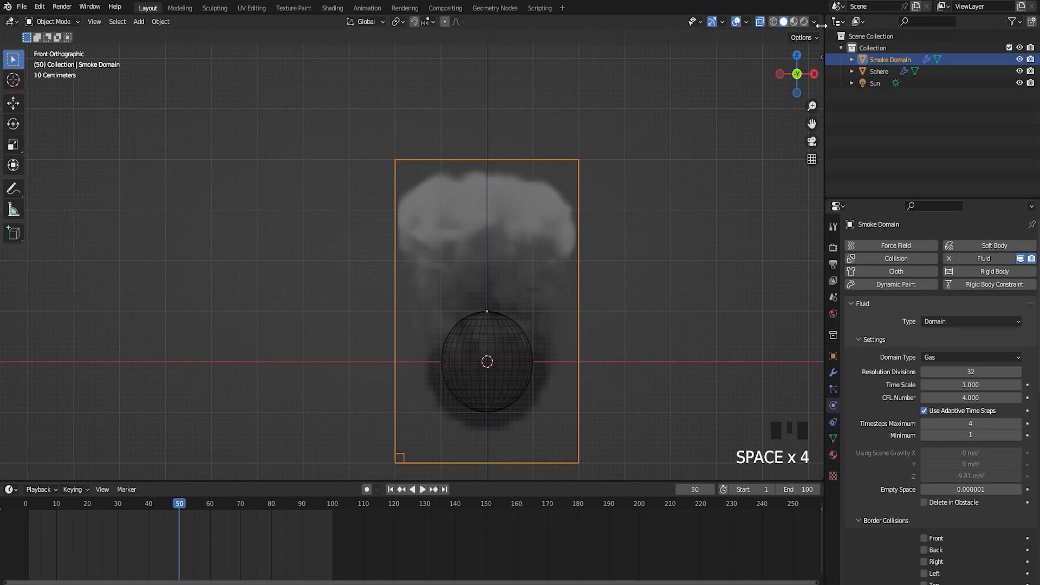
pyautogui.click(806, 22)
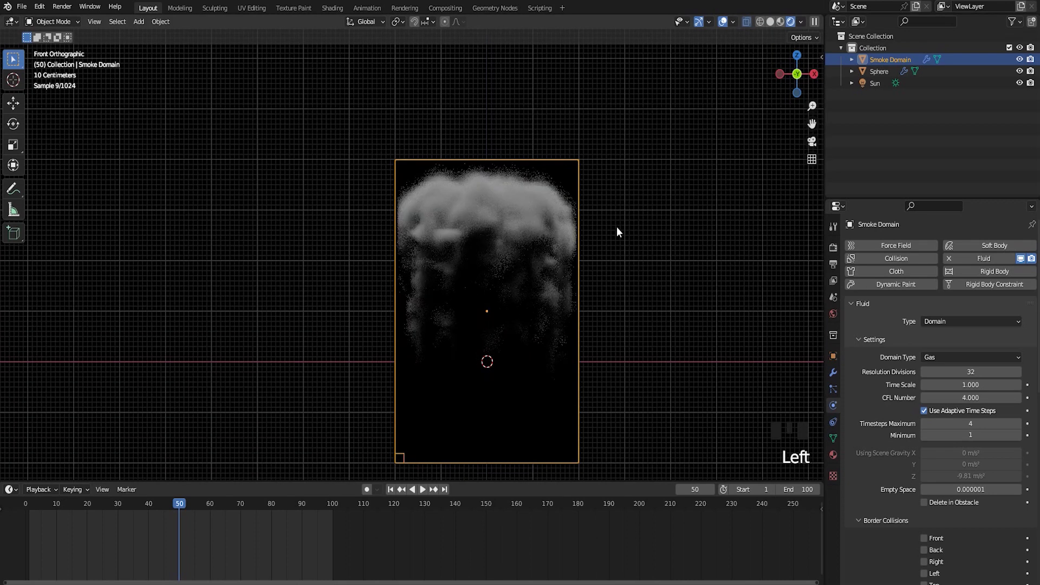
pyautogui.click(722, 22)
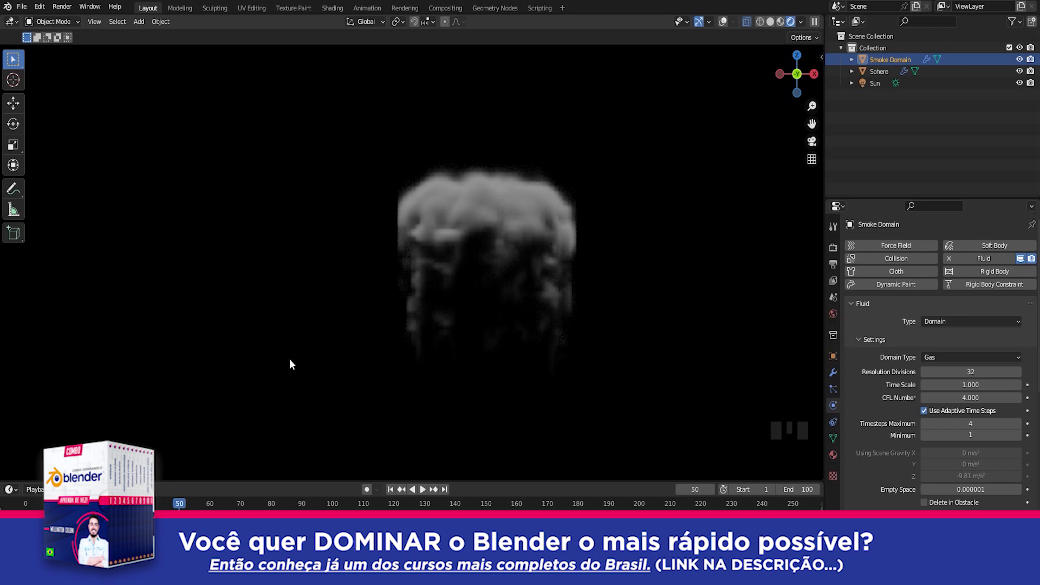
pyautogui.keyDown('shift'); pyautogui.moveTo(633, 345); pyautogui.dragTo(603, 297, button='middle'); pyautogui.keyUp('shift')
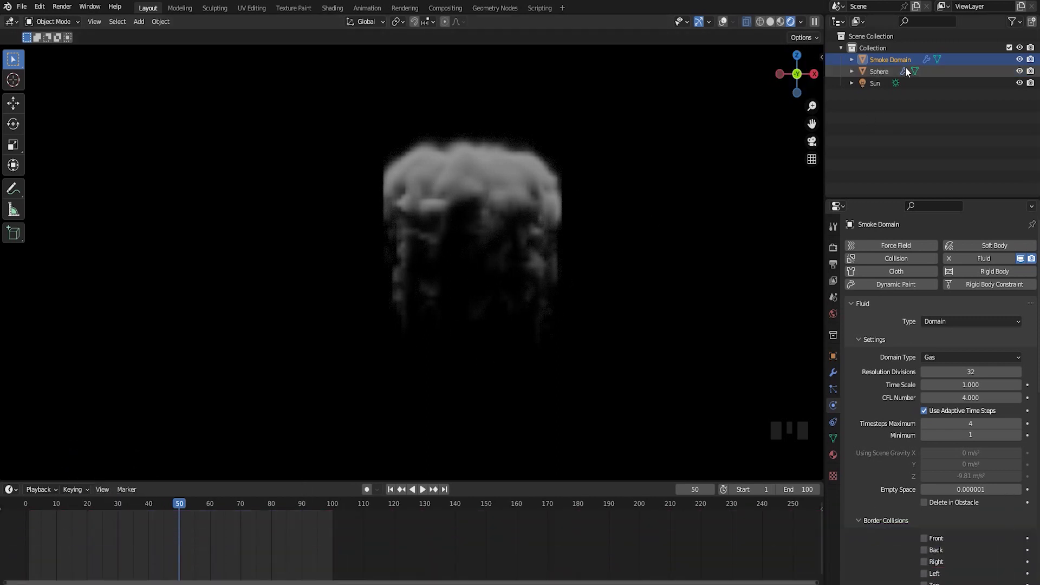
# Replace the timeline with an enlarged Shader Editor framing the Smoke Domain Material's Principled Volume node, and turn the viewport overlays back on.
pyautogui.click(11, 490)
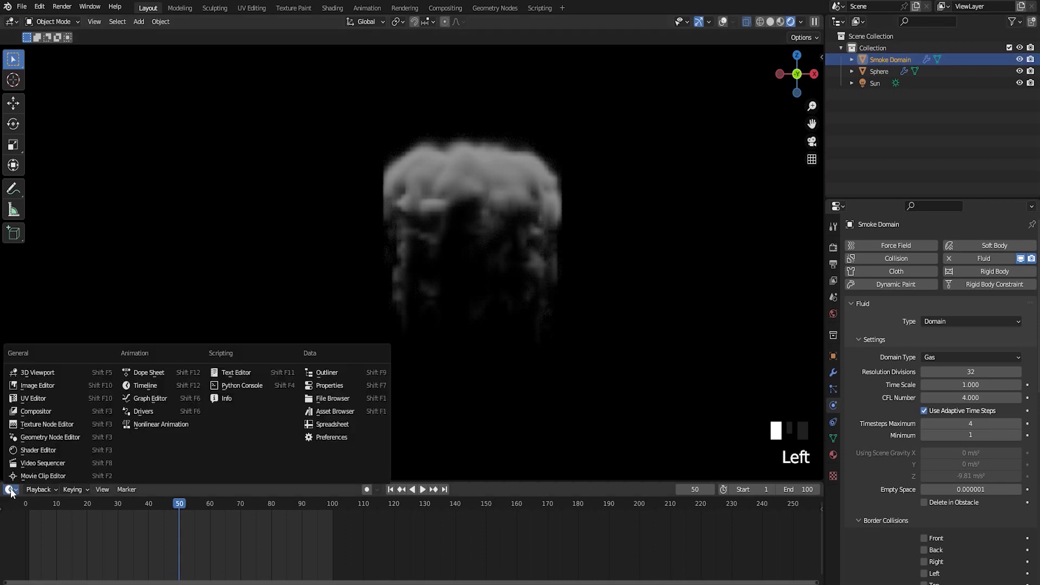
pyautogui.click(47, 451)
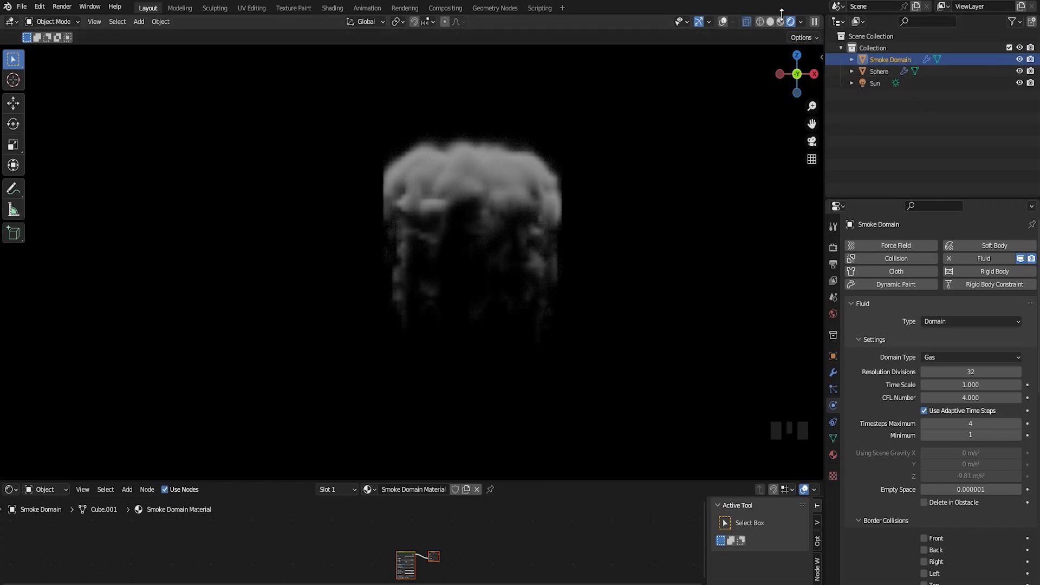
pyautogui.click(723, 22)
pyautogui.keyDown('shift'); pyautogui.moveTo(606, 319); pyautogui.dragTo(623, 202, button='middle'); pyautogui.keyUp('shift')
pyautogui.scroll(1, 454, 533)
pyautogui.scroll(4, 465, 534)
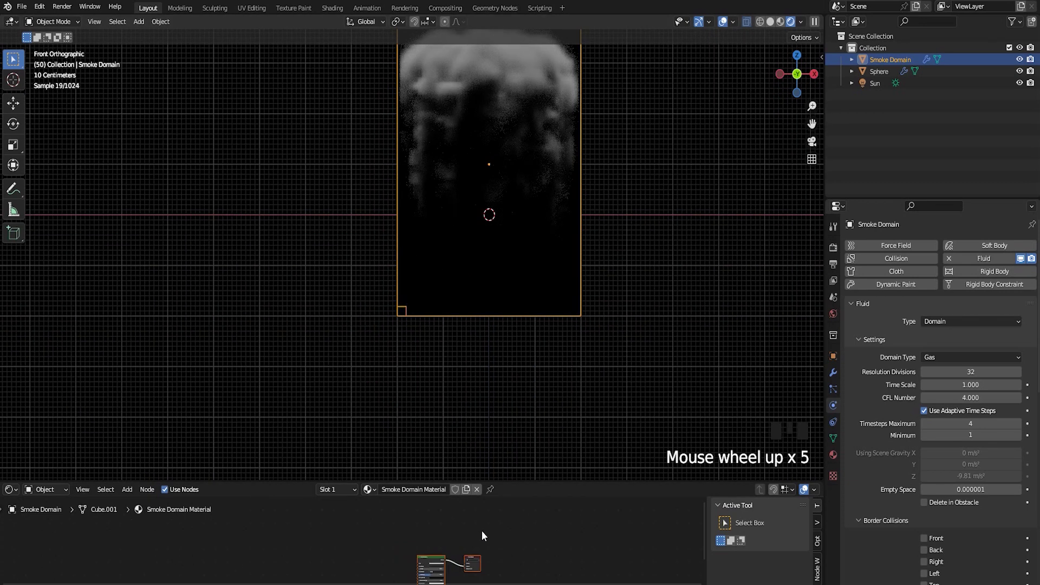
pyautogui.moveTo(502, 479); pyautogui.dragTo(506, 393)
pyautogui.scroll(10, 479, 562)
pyautogui.keyDown('shift'); pyautogui.moveTo(533, 543); pyautogui.dragTo(483, 450, button='middle'); pyautogui.keyUp('shift')
pyautogui.scroll(4, 483, 451)
pyautogui.keyDown('shift'); pyautogui.moveTo(499, 489); pyautogui.dragTo(417, 512, button='middle'); pyautogui.keyUp('shift')
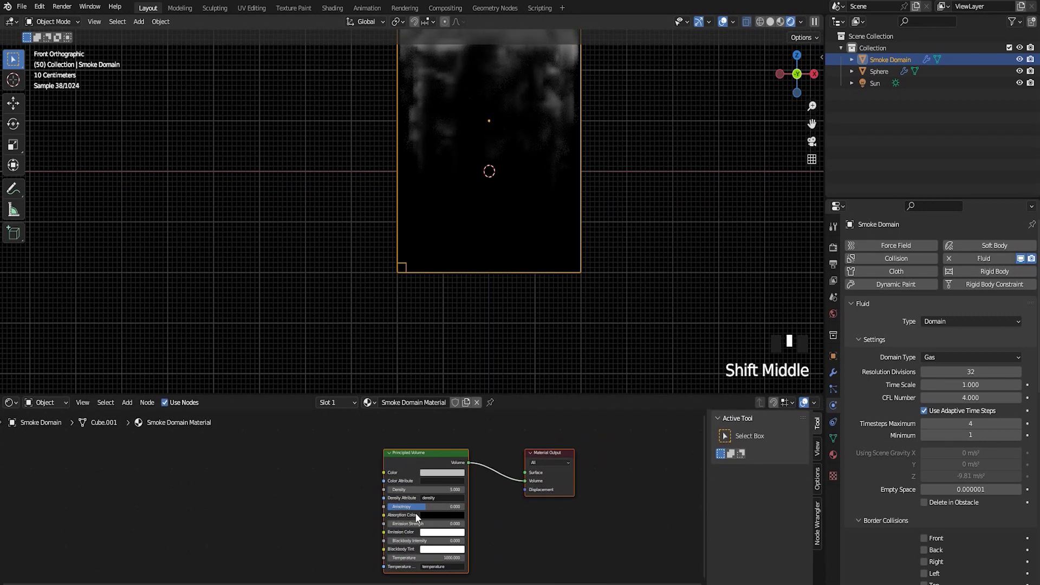
pyautogui.scroll(4, 357, 501)
pyautogui.scroll(4, 494, 538)
pyautogui.keyDown('shift'); pyautogui.moveTo(494, 538); pyautogui.dragTo(475, 488, button='middle'); pyautogui.keyUp('shift')
pyautogui.scroll(-2, 474, 507)
pyautogui.scroll(-3, 474, 507)
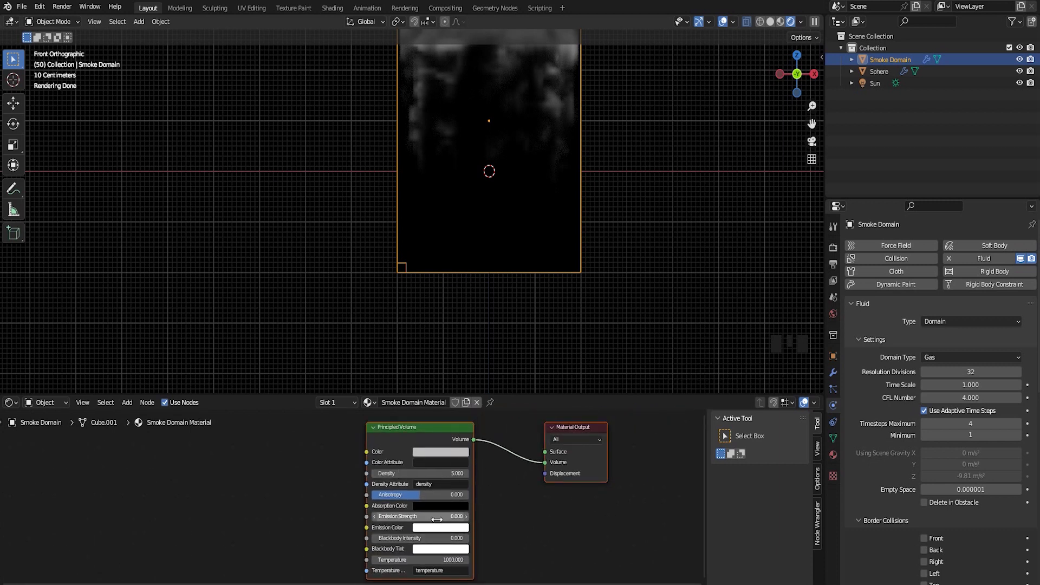
pyautogui.scroll(-1, 611, 230)
pyautogui.moveTo(611, 231)
pyautogui.keyDown('shift'); pyautogui.mouseDown(button='middle')
pyautogui.moveTo(612, 206)
pyautogui.moveTo(612, 215)
pyautogui.mouseUp(button='middle'); pyautogui.keyUp('shift')
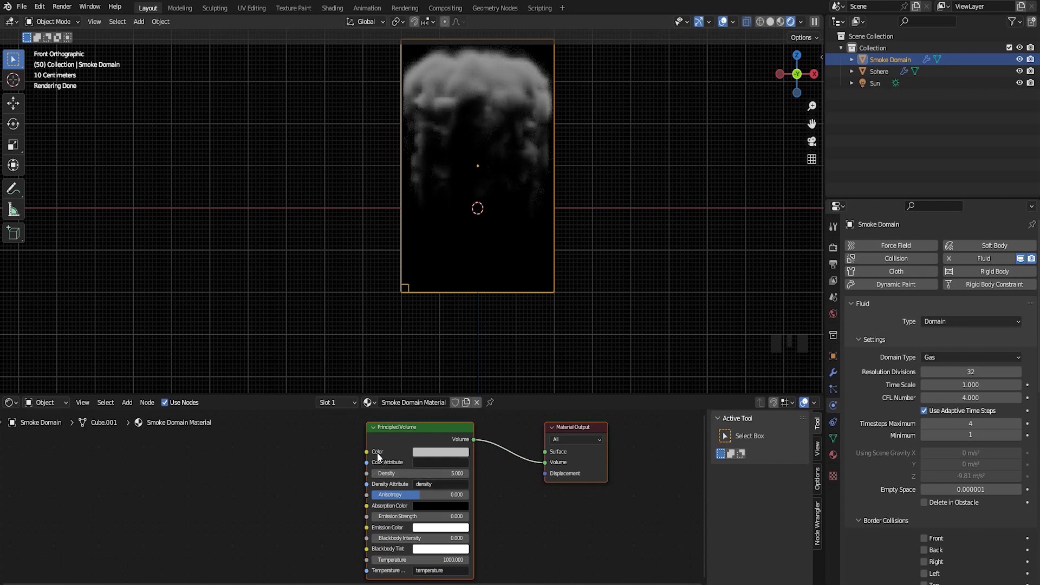
# Set the Principled Volume node's colour to fully saturated red and hide the viewport overlays.
pyautogui.click(447, 452)
pyautogui.moveTo(448, 352); pyautogui.dragTo(449, 383)
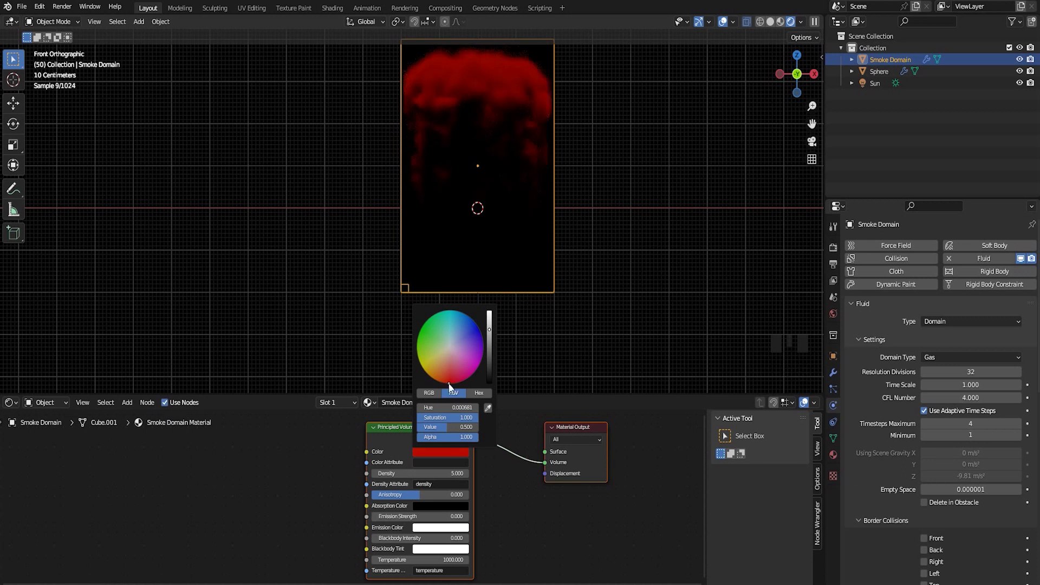
pyautogui.click(723, 21)
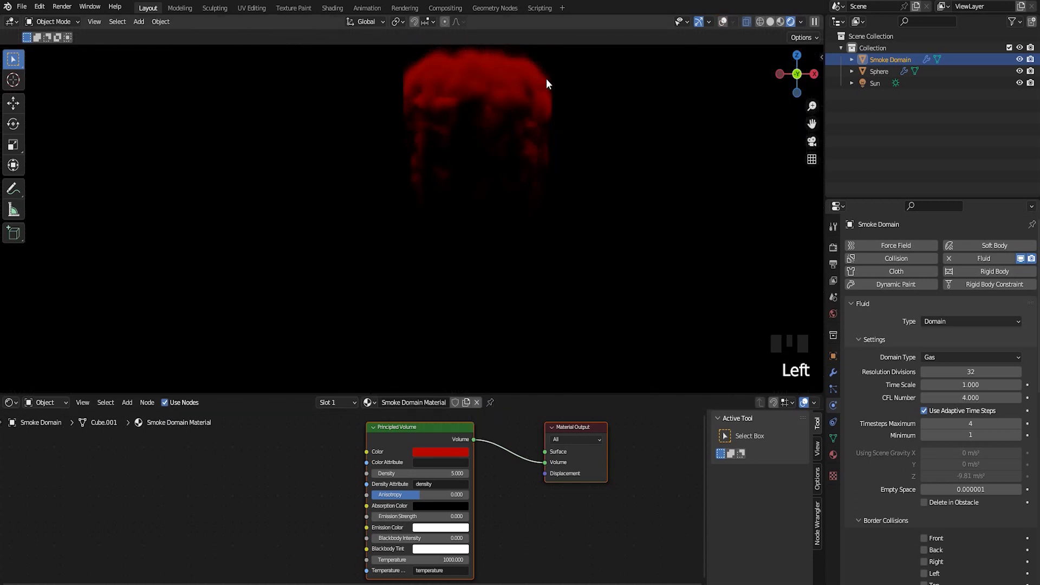
# Try orange as the Principled Volume node's colour, then change it to a light grey.
pyautogui.click(450, 450)
pyautogui.moveTo(453, 352)
pyautogui.mouseDown()
pyautogui.moveTo(489, 327)
pyautogui.moveTo(489, 311)
pyautogui.moveTo(456, 338)
pyautogui.moveTo(464, 325)
pyautogui.moveTo(463, 365)
pyautogui.moveTo(440, 336)
pyautogui.mouseUp()
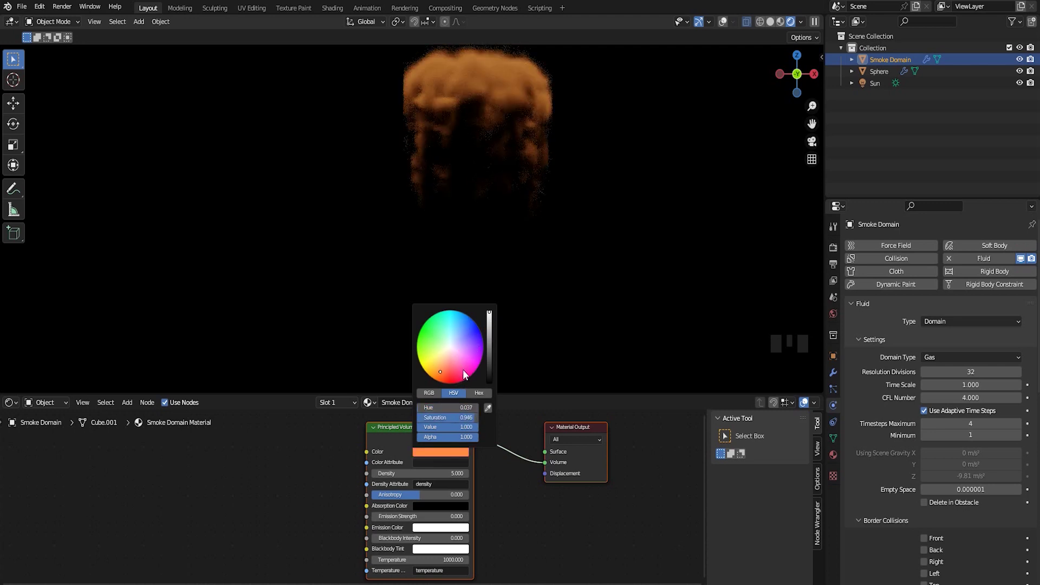
pyautogui.click(449, 350)
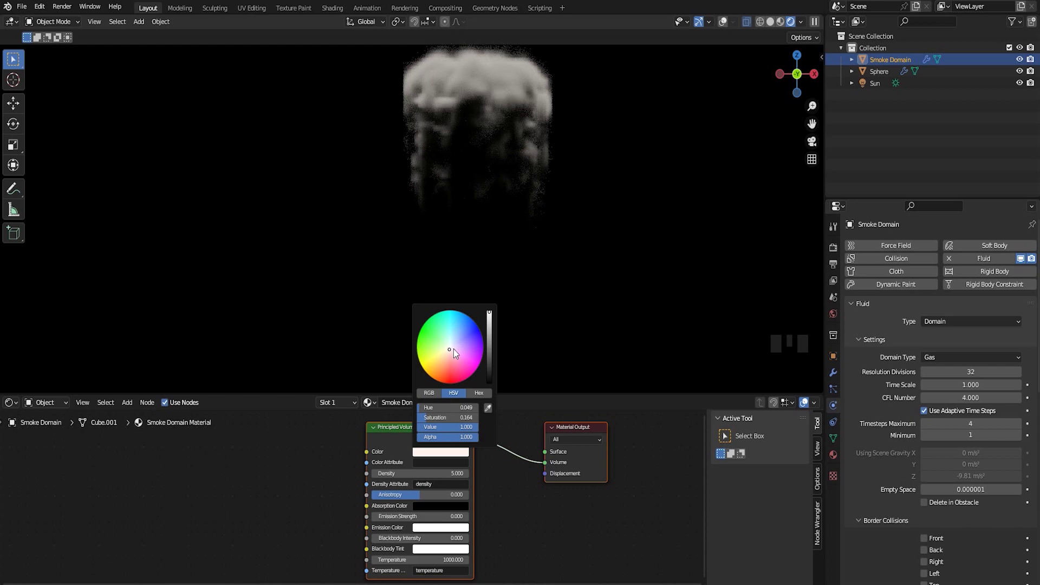
pyautogui.moveTo(451, 350); pyautogui.dragTo(489, 324)
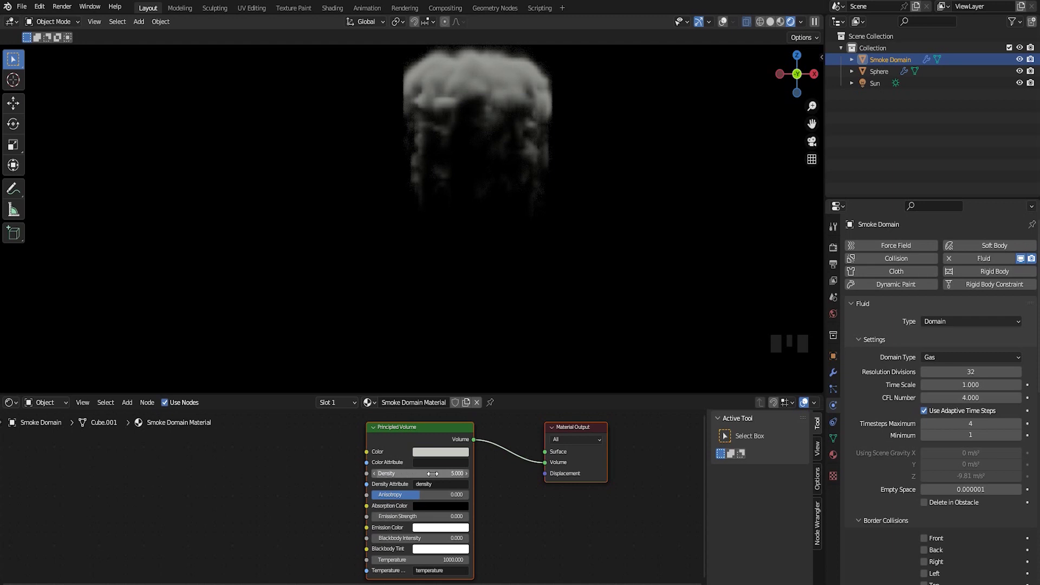
# Set the Principled Volume node's density to 0.300.
pyautogui.click(456, 473)
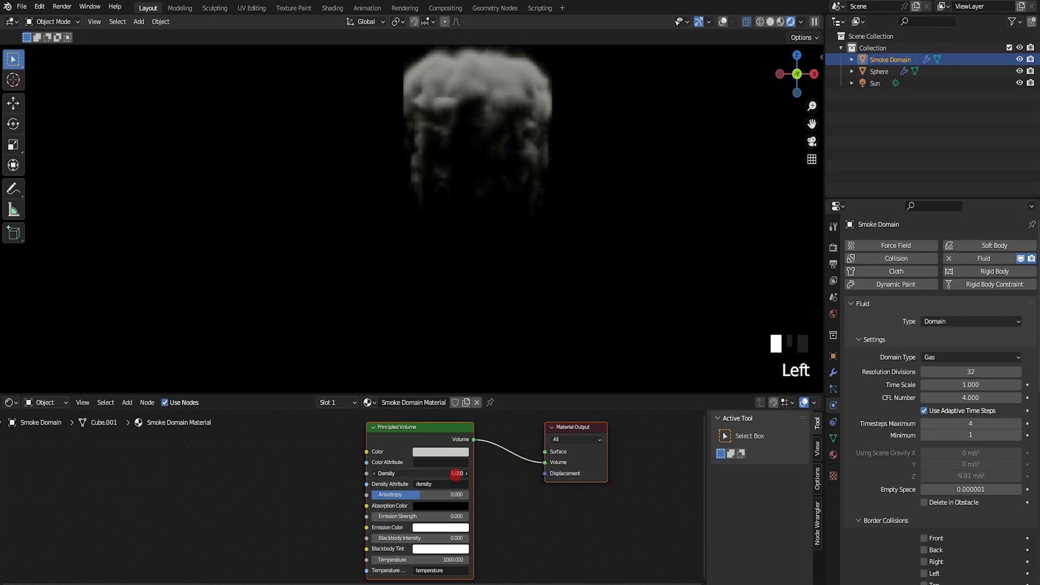
pyautogui.moveTo(455, 475)
pyautogui.mouseDown()
pyautogui.moveTo(433, 475)
pyautogui.moveTo(453, 475)
pyautogui.mouseUp()
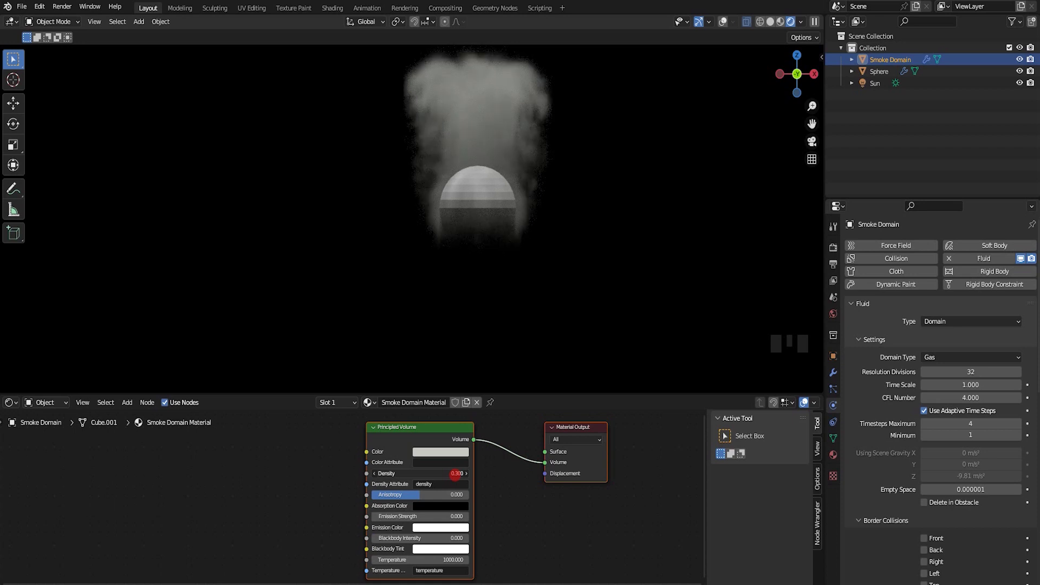
pyautogui.moveTo(455, 475); pyautogui.dragTo(455, 475)
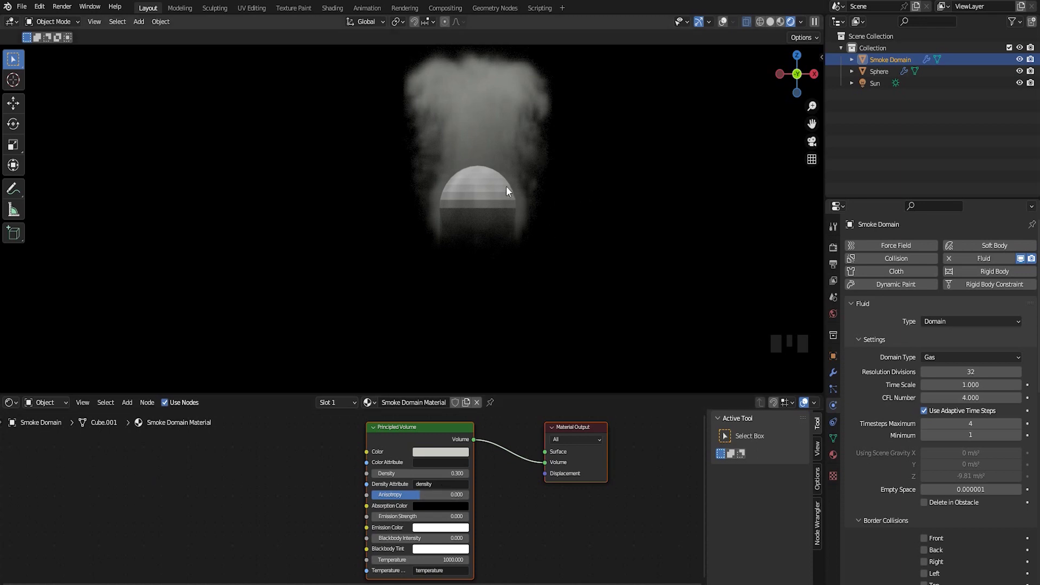
# Disable the Sphere in renders so only the smoke is included in the output.
pyautogui.keyDown('shift'); pyautogui.moveTo(544, 180); pyautogui.dragTo(545, 184, button='middle'); pyautogui.keyUp('shift')
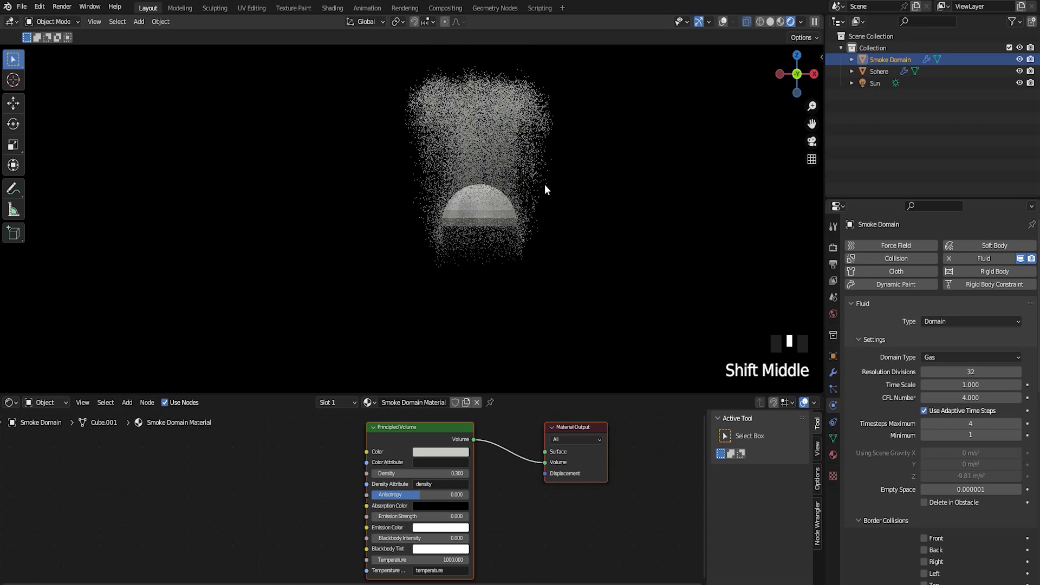
pyautogui.keyDown('shift'); pyautogui.moveTo(481, 206); pyautogui.dragTo(475, 223, button='middle'); pyautogui.keyUp('shift')
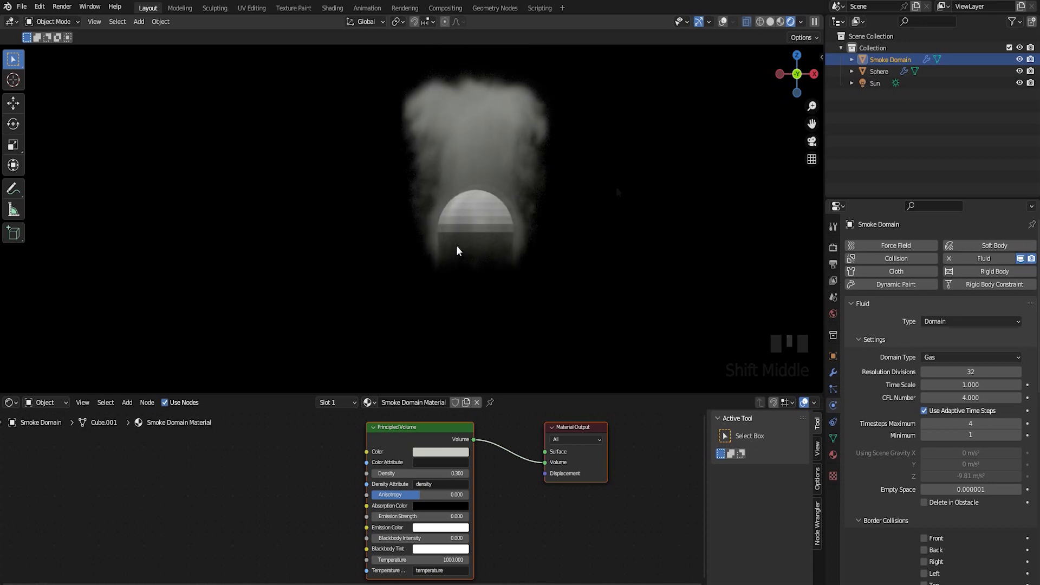
pyautogui.click(1031, 71)
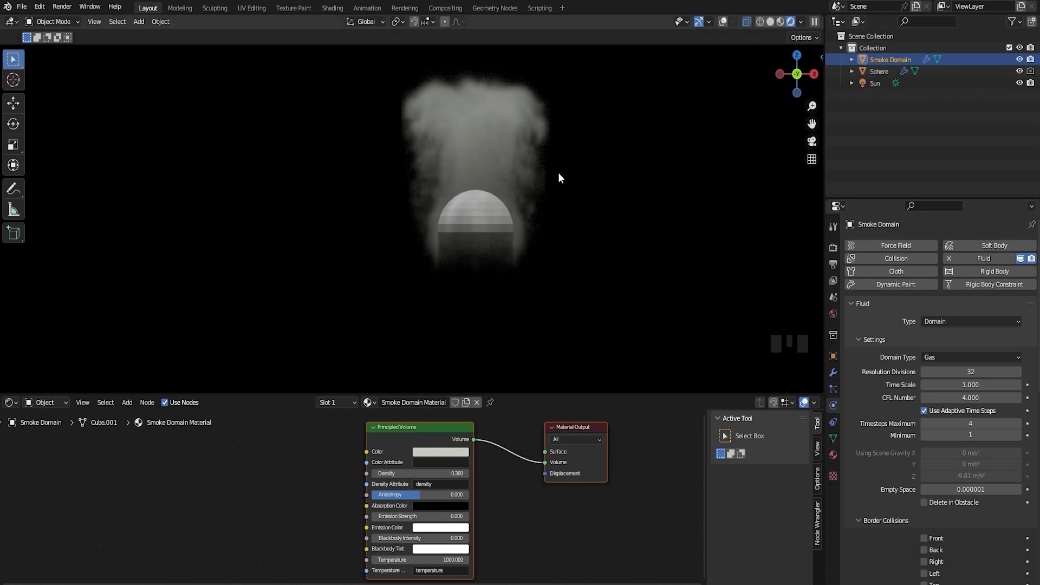
# Hide the Sphere in the viewport so only the smoke is shown.
pyautogui.rightClick(905, 169)
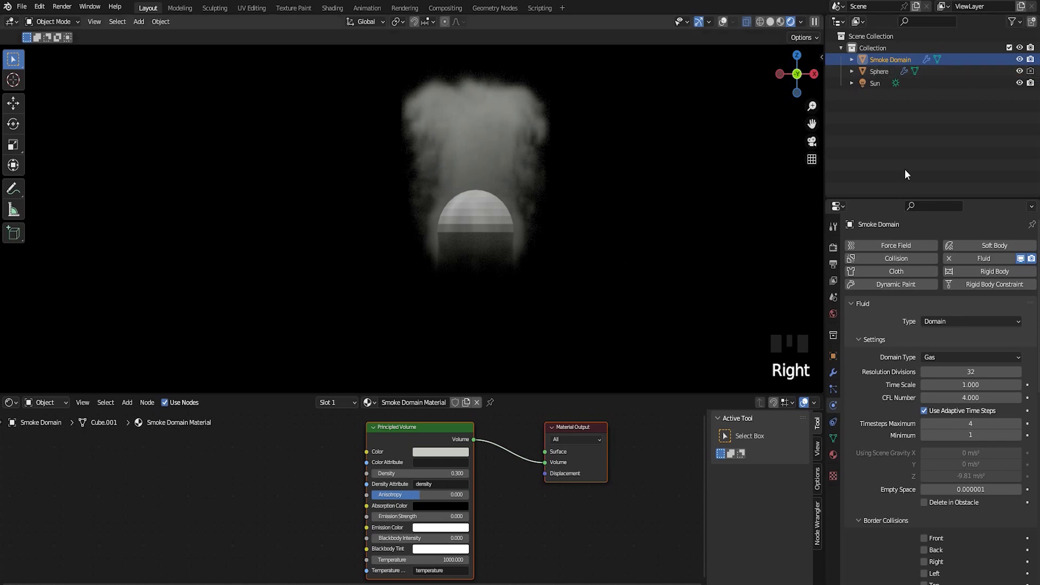
pyautogui.click(1019, 72)
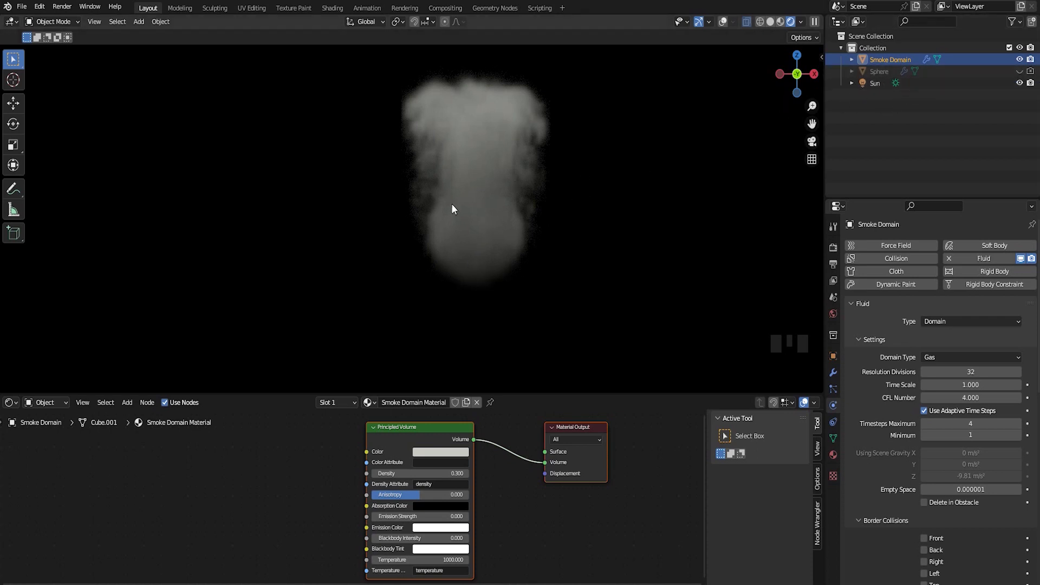
pyautogui.keyDown('shift'); pyautogui.moveTo(513, 227); pyautogui.dragTo(511, 233, button='middle'); pyautogui.keyUp('shift')
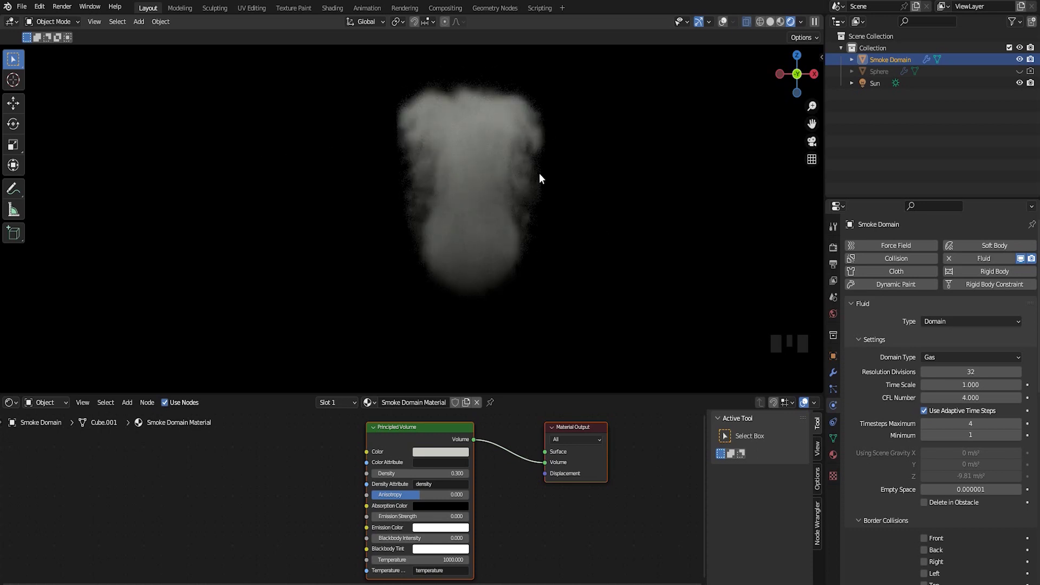
pyautogui.keyDown('shift'); pyautogui.moveTo(522, 185); pyautogui.dragTo(531, 197, button='middle'); pyautogui.keyUp('shift')
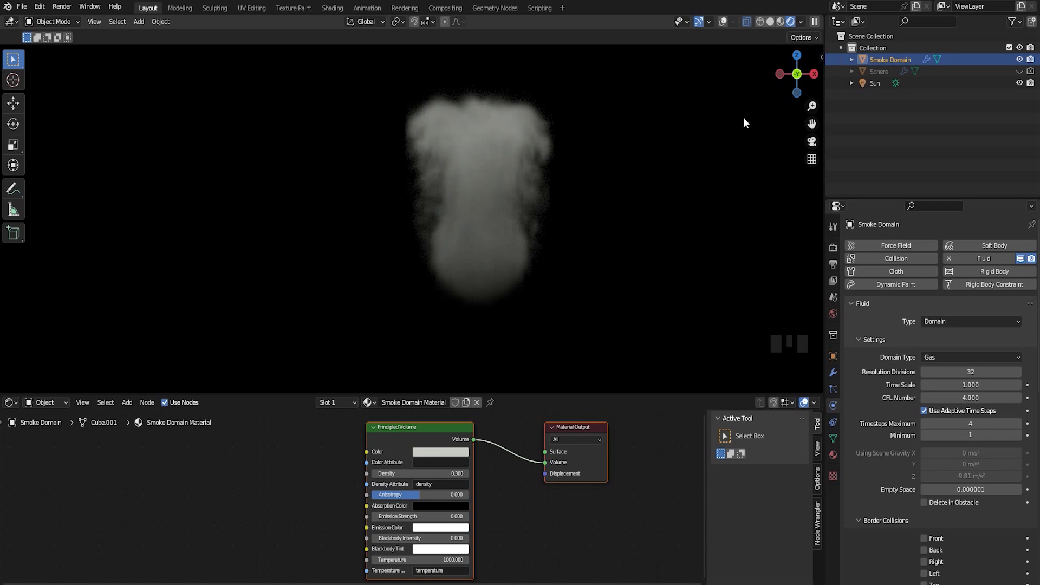
# Show the viewport overlays in Material Preview shading and replace the Shader Editor with a shorter Timeline.
pyautogui.click(781, 23)
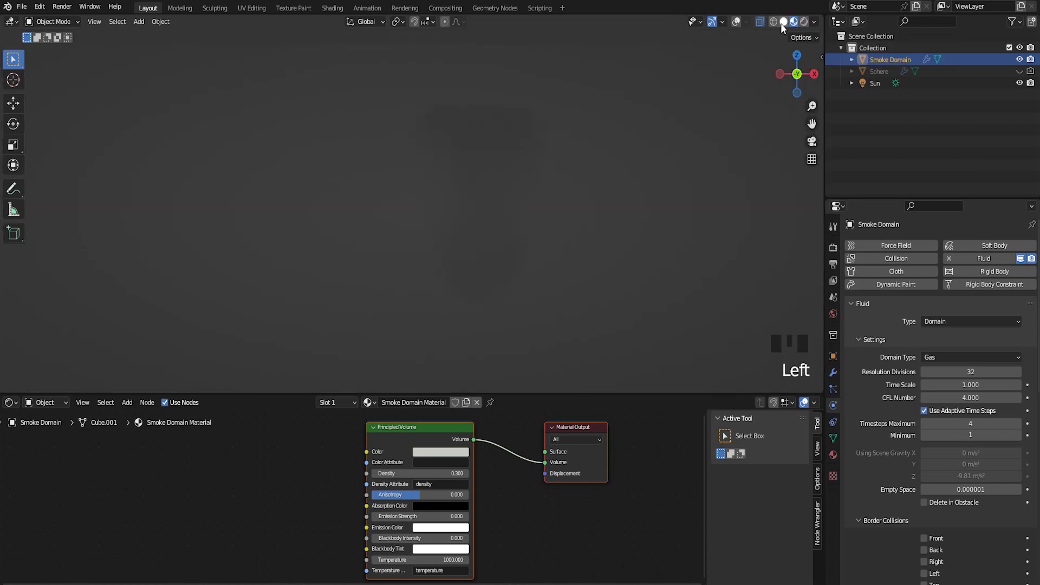
pyautogui.click(737, 22)
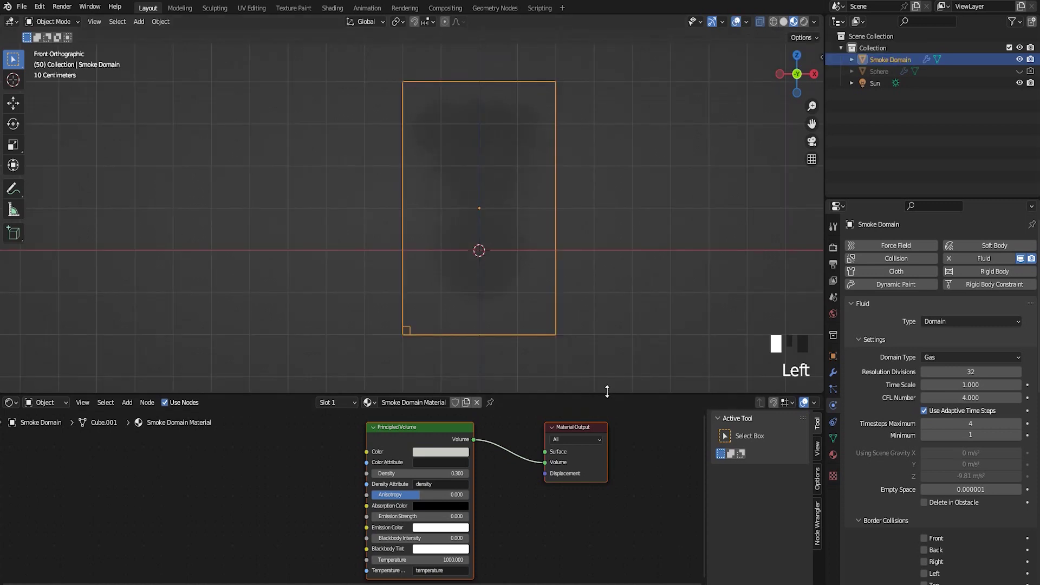
pyautogui.click(11, 407)
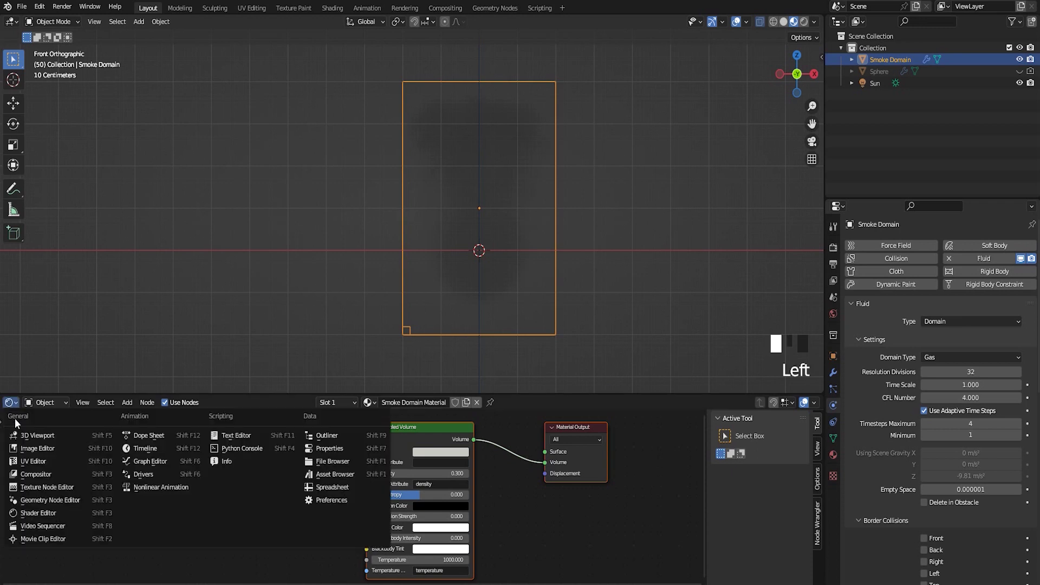
pyautogui.click(152, 451)
pyautogui.moveTo(463, 393); pyautogui.dragTo(447, 499)
# Add a Wind force field and move it about 6.2 m along negative X, outside the smoke domain.
pyautogui.keyDown('shift'); pyautogui.moveTo(452, 430); pyautogui.dragTo(529, 434, button='middle'); pyautogui.keyUp('shift')
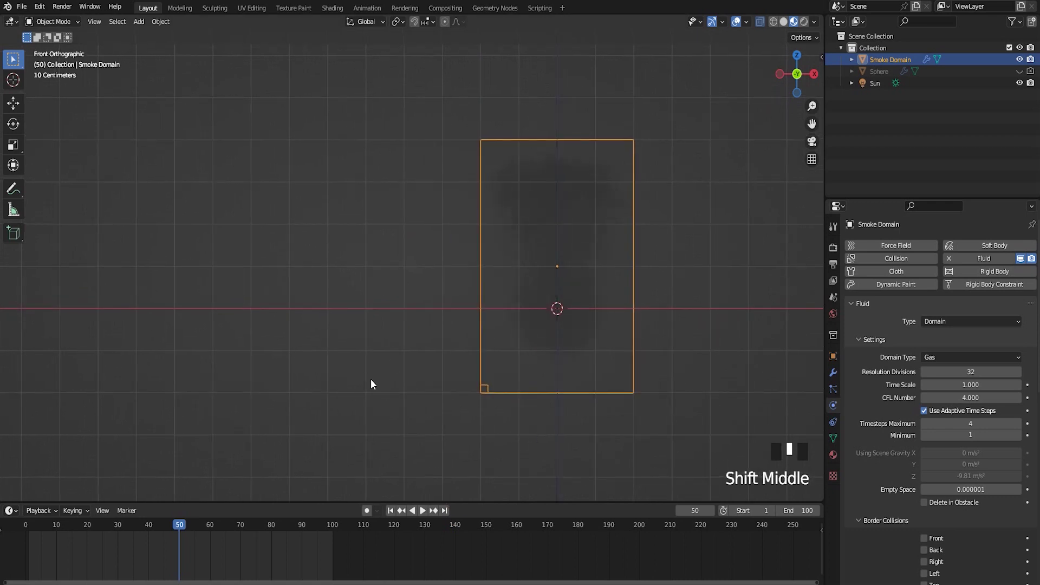
pyautogui.hotkey('shift', 'a')
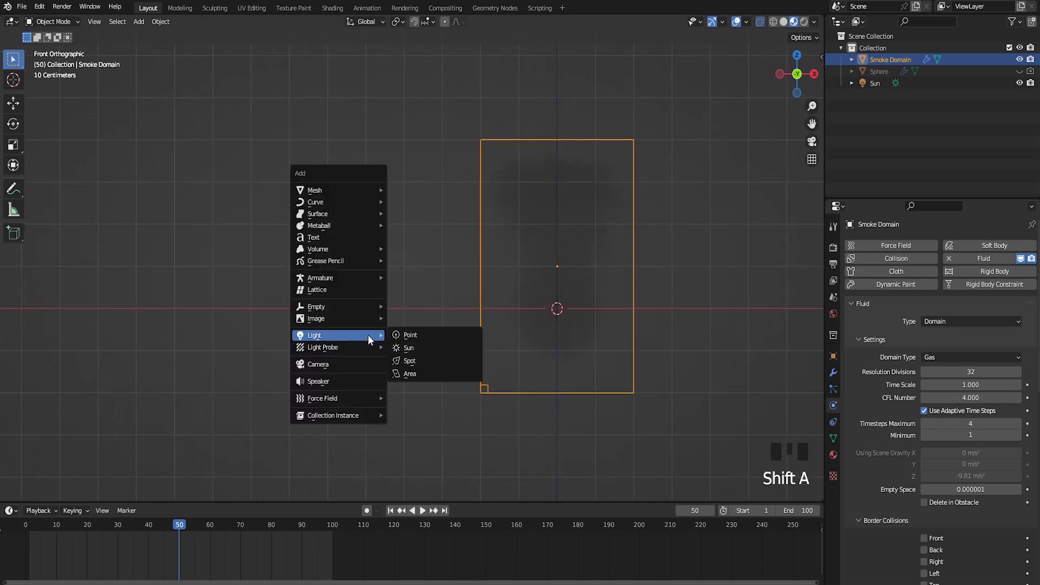
pyautogui.moveTo(323, 402)
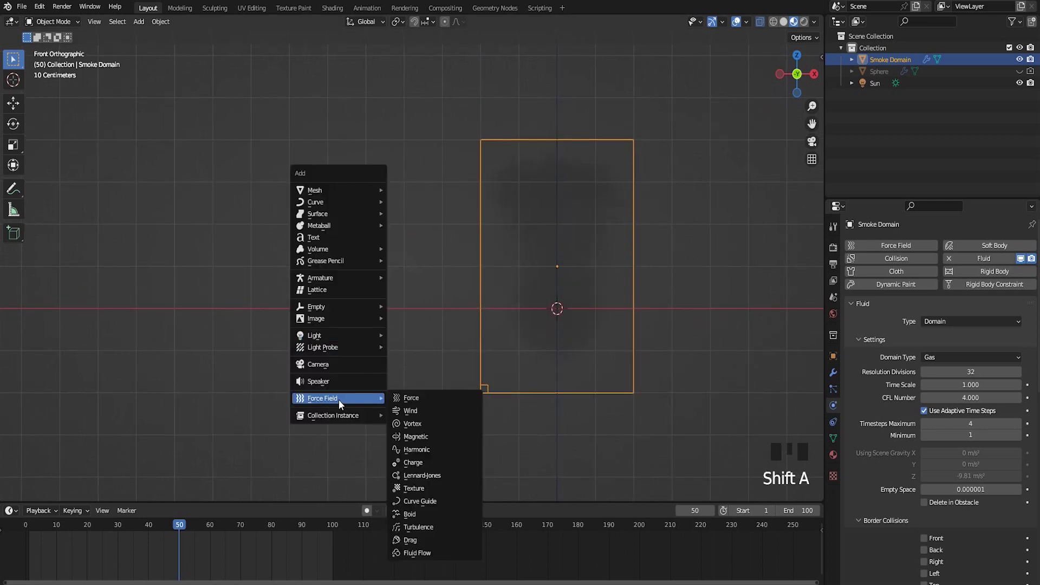
pyautogui.click(419, 411)
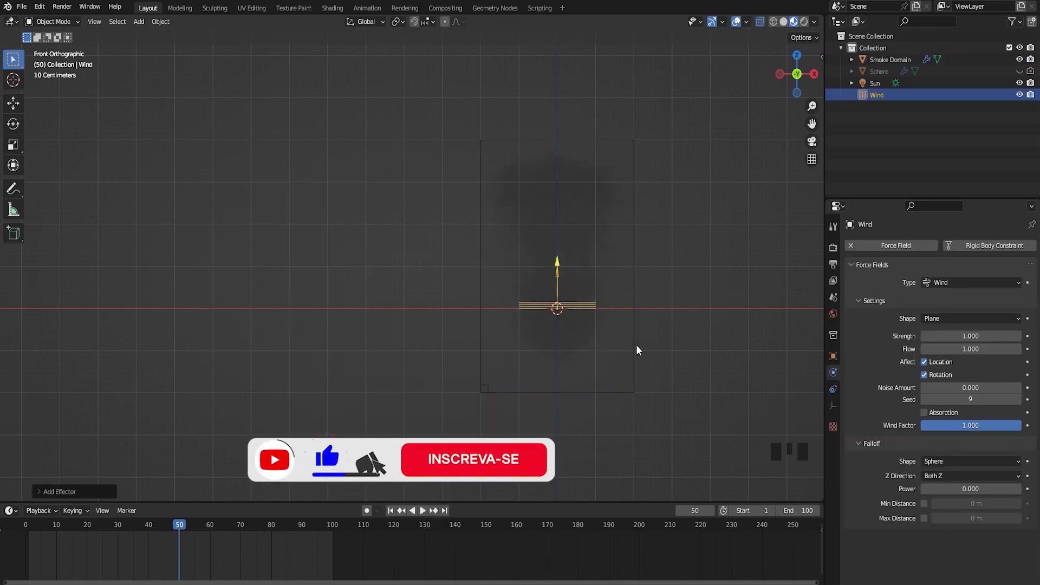
pyautogui.press('g')
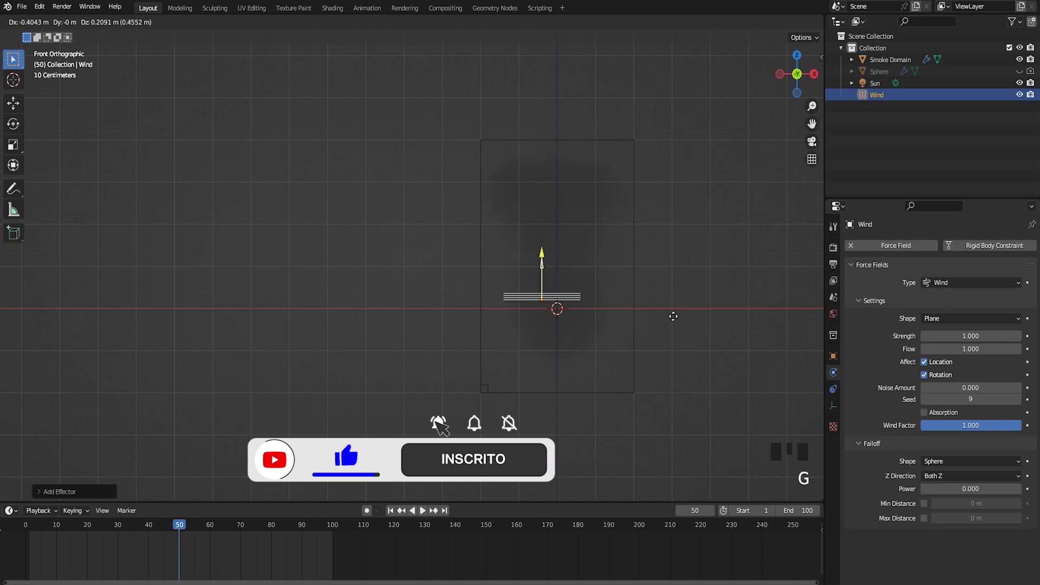
pyautogui.press('x')
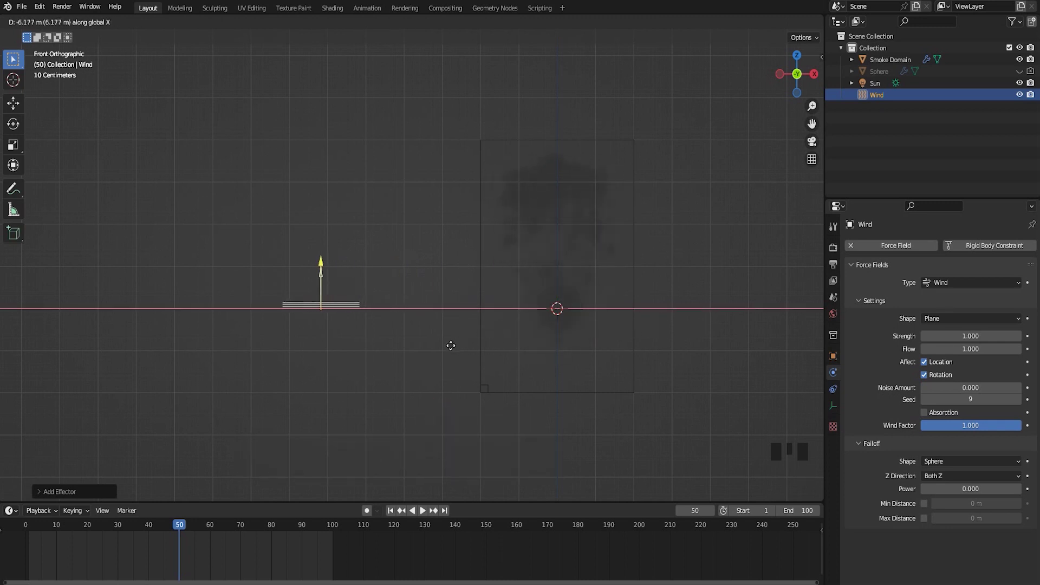
pyautogui.click(451, 346)
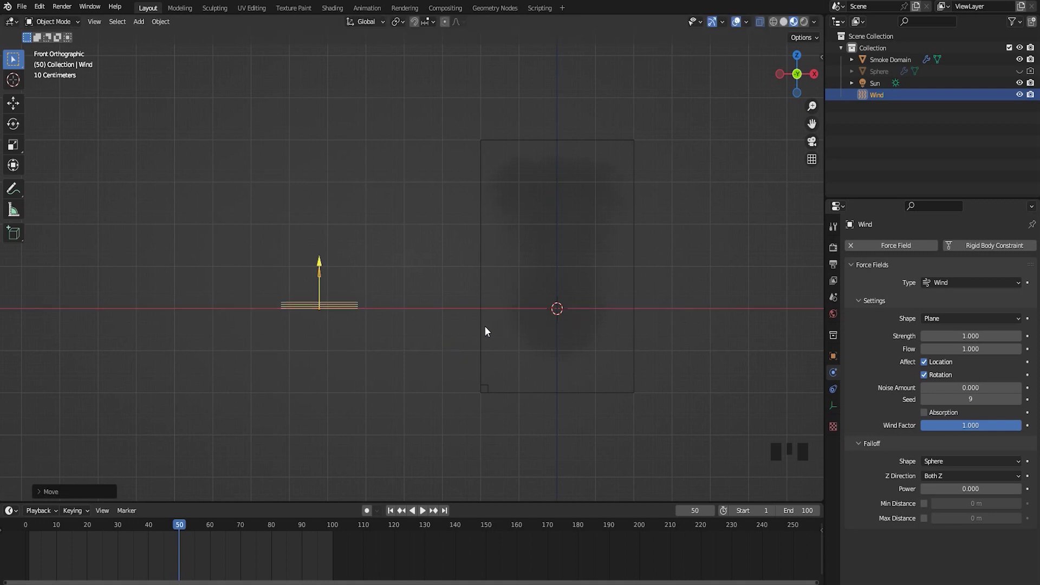
# Tilt the Wind field up toward the smoke, lower it beside the domain, and enlarge it to about 1.4 times its size.
pyautogui.press('r')
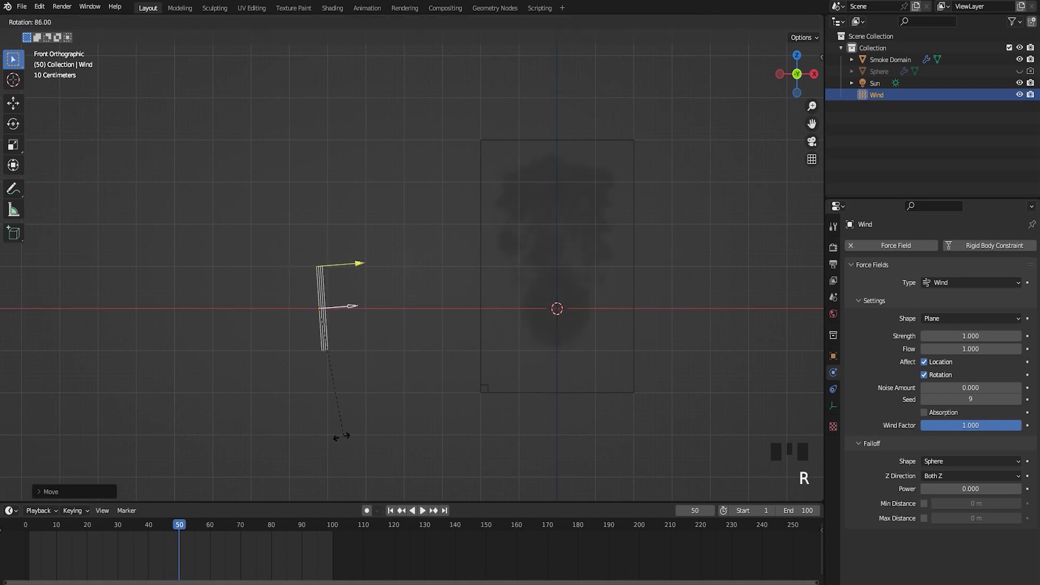
pyautogui.click(436, 391)
pyautogui.keyDown('shift'); pyautogui.moveTo(361, 382); pyautogui.dragTo(343, 430, button='middle'); pyautogui.keyUp('shift')
pyautogui.keyDown('shift'); pyautogui.moveTo(416, 424); pyautogui.dragTo(411, 415, button='middle'); pyautogui.keyUp('shift')
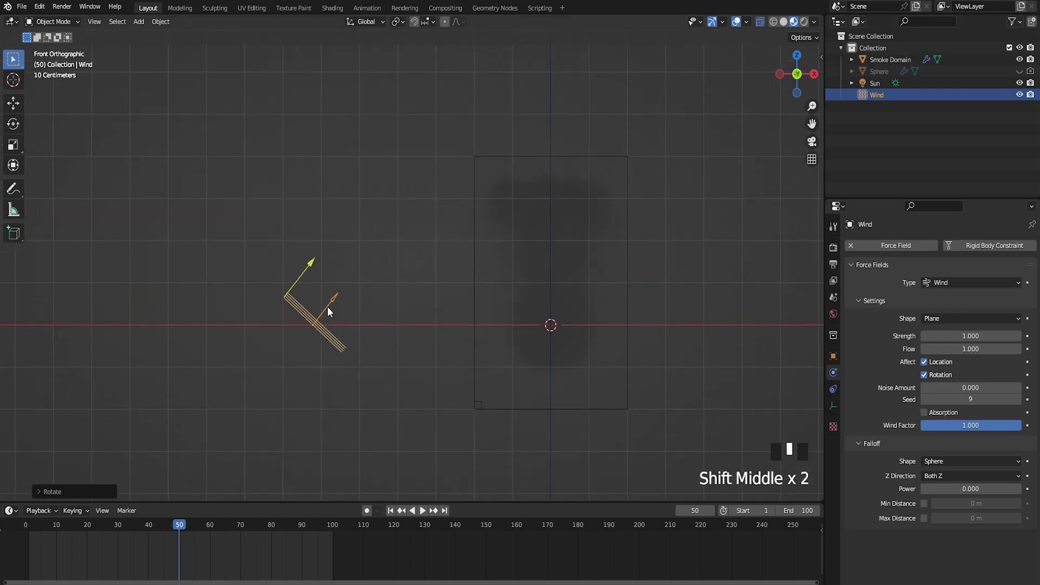
pyautogui.press('g')
pyautogui.click(526, 376)
pyautogui.press('s')
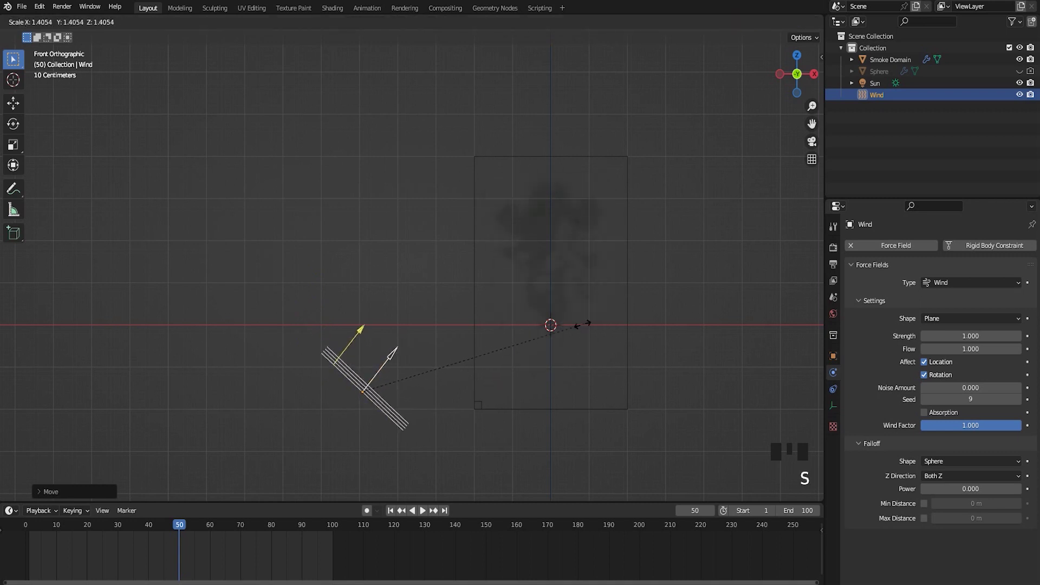
pyautogui.click(596, 328)
pyautogui.press('r')
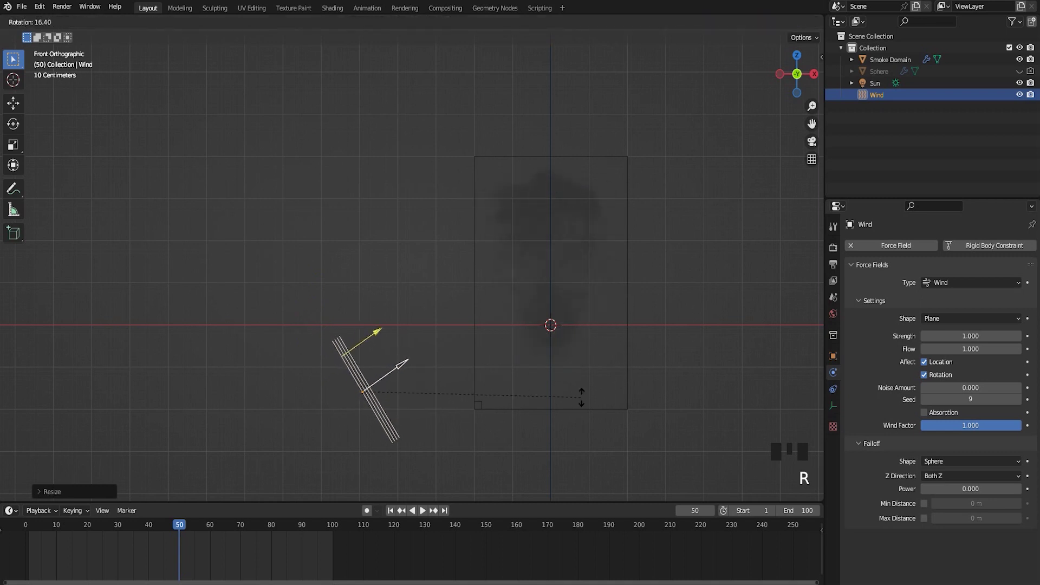
pyautogui.click(581, 397)
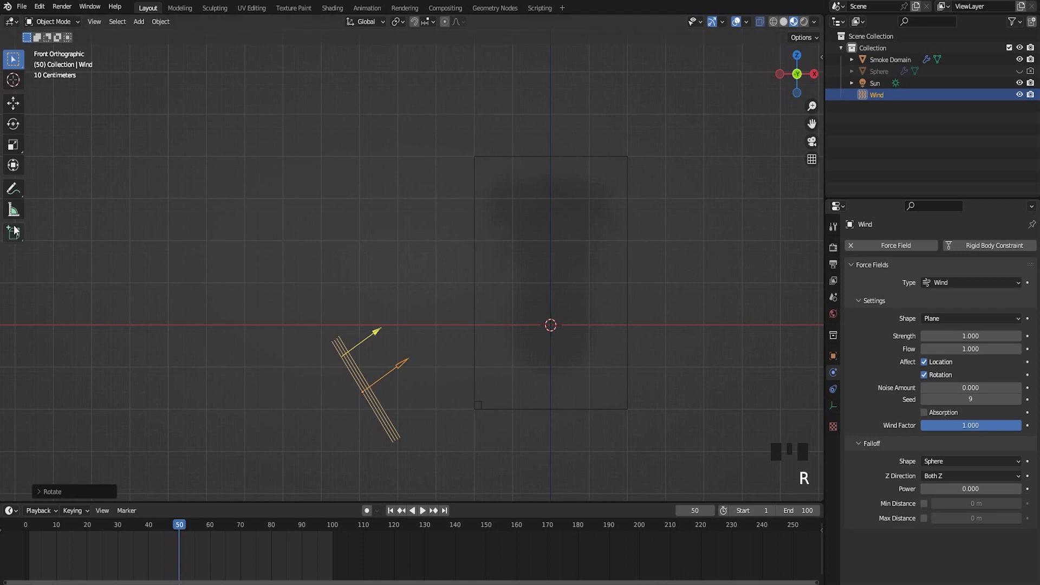
# Sketch annotation strokes along the wind's direction through the smoke domain, erase them, and return to box selection.
pyautogui.click(13, 189)
pyautogui.moveTo(401, 362)
pyautogui.mouseDown()
pyautogui.moveTo(599, 237)
pyautogui.moveTo(692, 161)
pyautogui.moveTo(401, 363)
pyautogui.moveTo(684, 144)
pyautogui.mouseUp()
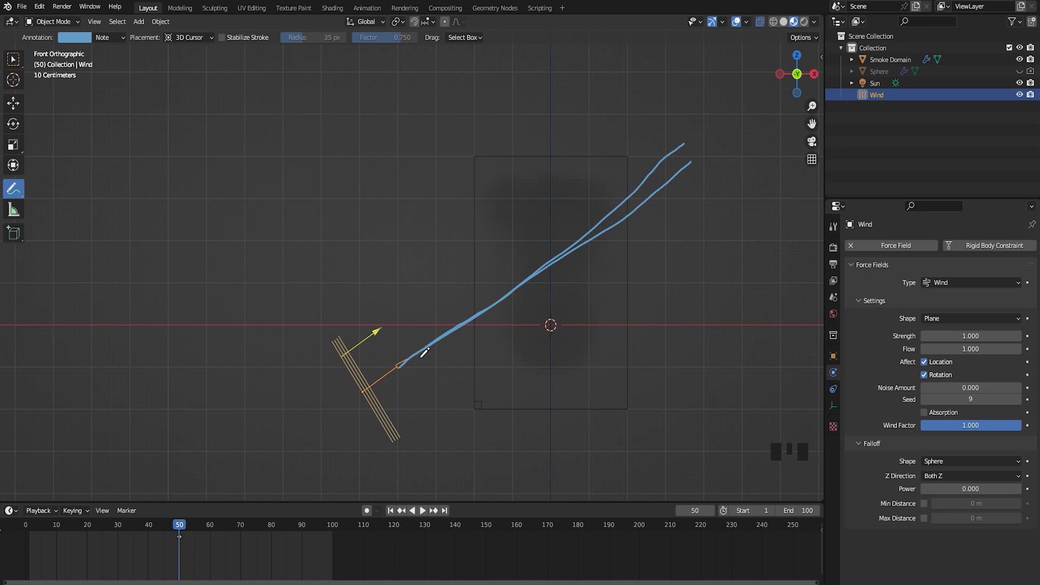
pyautogui.moveTo(704, 142)
pyautogui.keyDown('ctrl'); pyautogui.mouseDown()
pyautogui.moveTo(603, 247)
pyautogui.moveTo(541, 260)
pyautogui.moveTo(467, 340)
pyautogui.moveTo(473, 316)
pyautogui.moveTo(471, 330)
pyautogui.mouseUp(); pyautogui.keyUp('ctrl')
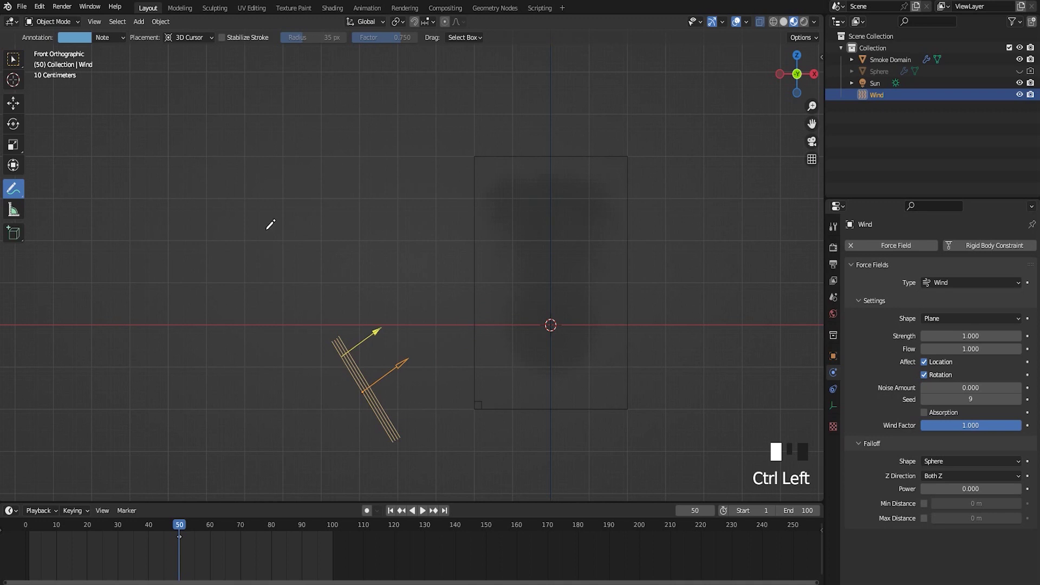
pyautogui.click(13, 59)
# Try the Wind field above the height of the smoke domain, rotated about 60° so it blows downward.
pyautogui.press('r')
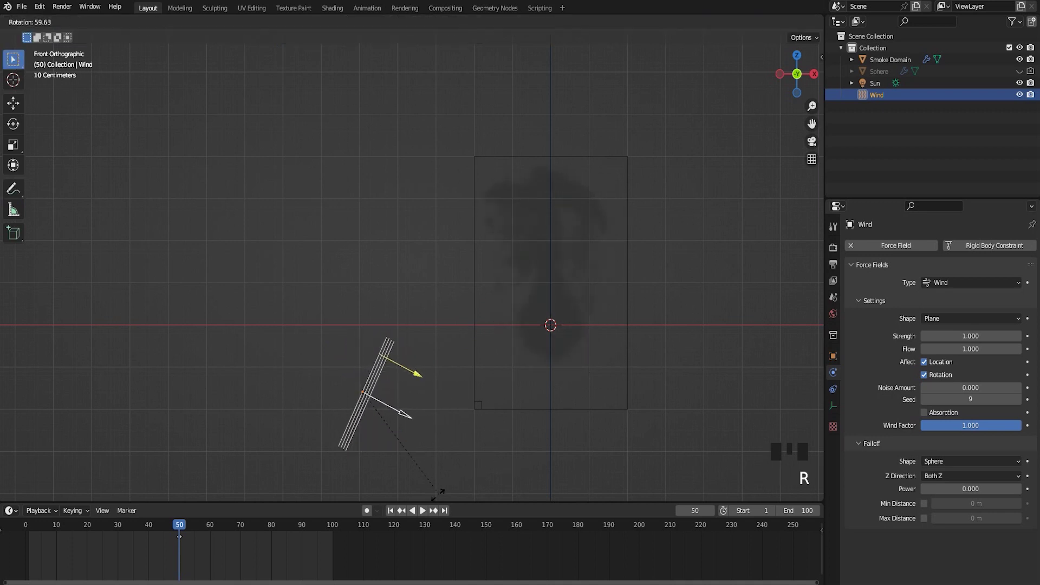
pyautogui.click(437, 494)
pyautogui.press('g')
pyautogui.click(481, 188)
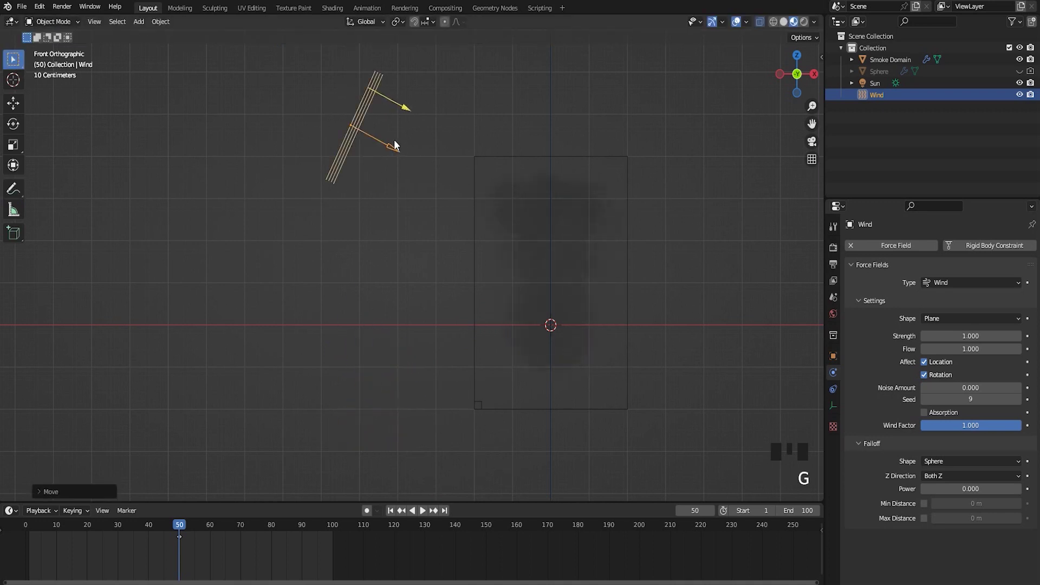
# Move the Wind field back down beside the domain's lower corner and rotate it to blow diagonally upward through the smoke.
pyautogui.press('g')
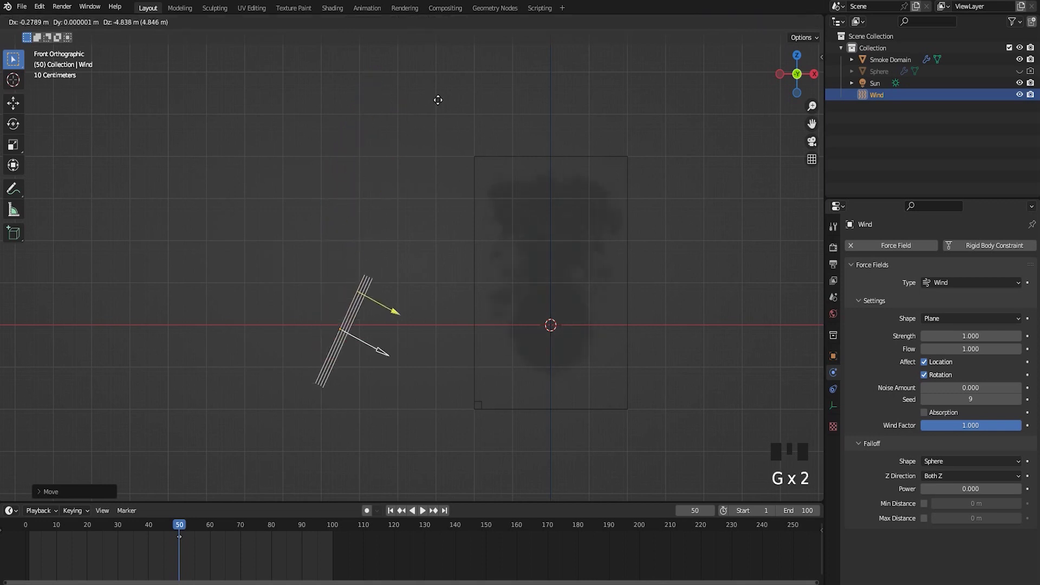
pyautogui.click(444, 131)
pyautogui.press('r')
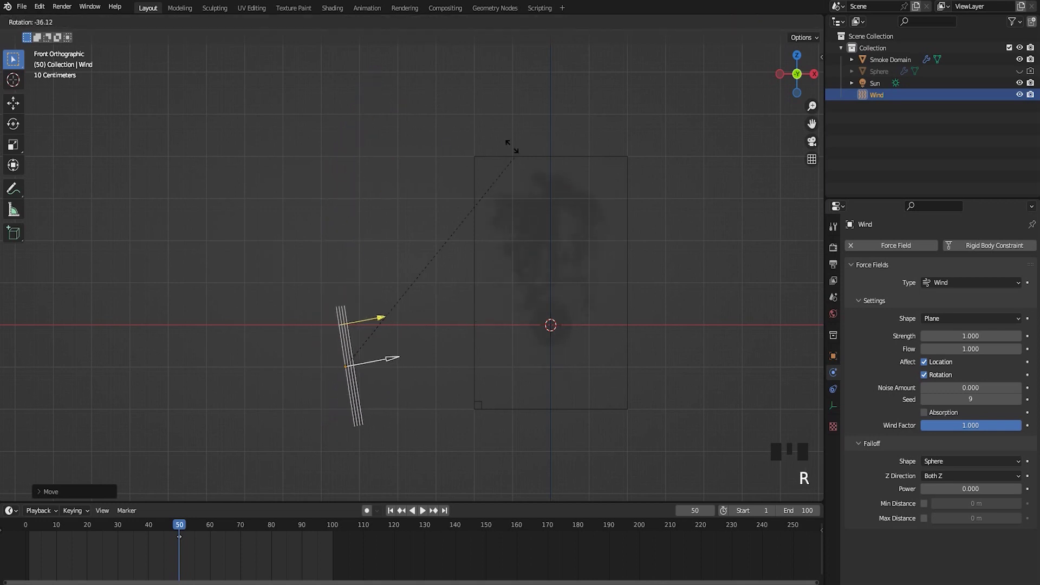
pyautogui.click(468, 499)
pyautogui.press('g')
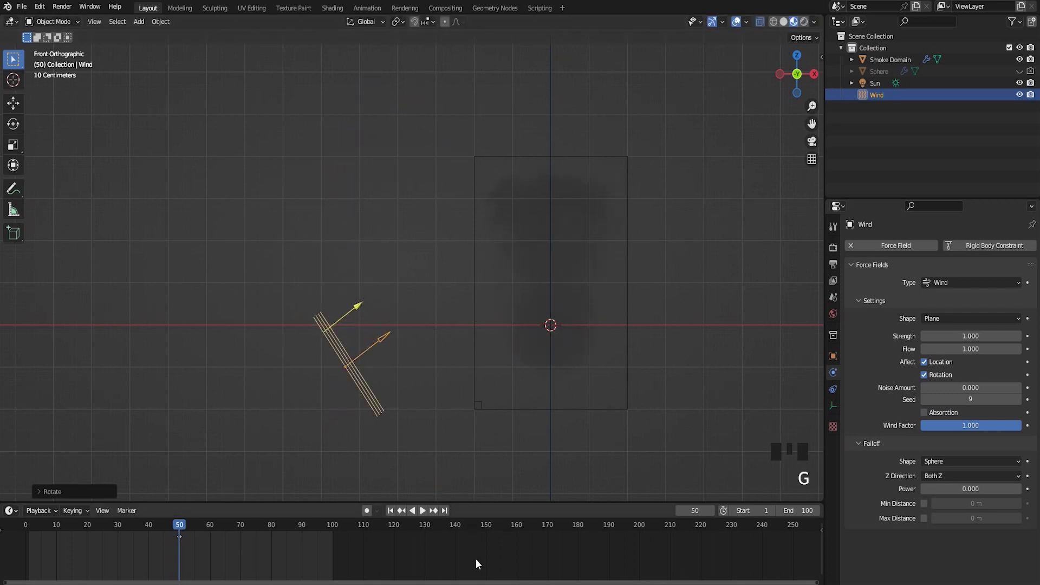
pyautogui.press('g')
pyautogui.click(408, 437)
pyautogui.press('r')
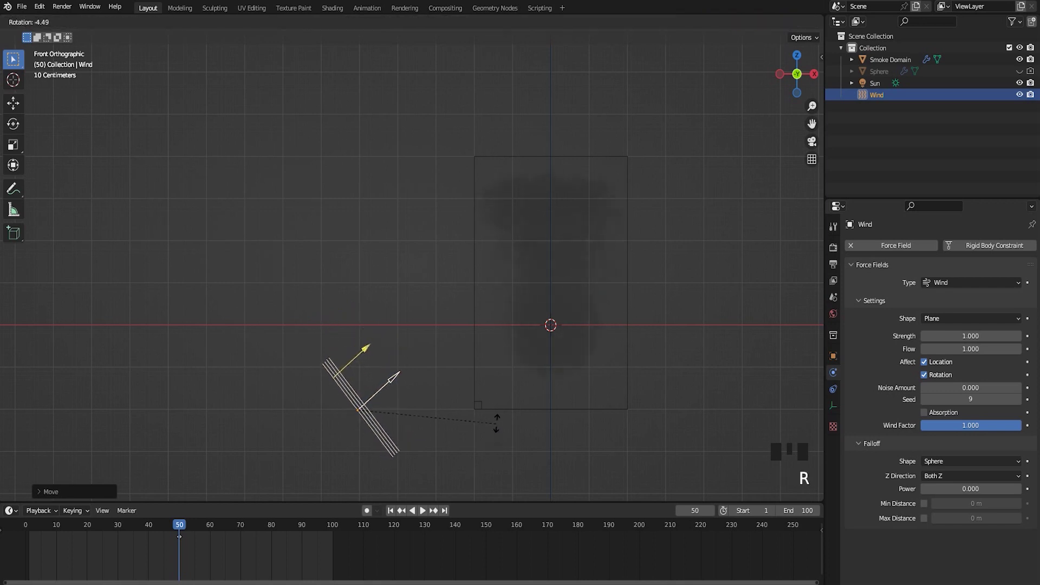
pyautogui.click(496, 428)
# Return to frame 0 and delete the leftover annotation keyframe at frame 50.
pyautogui.moveTo(182, 529); pyautogui.dragTo(22, 531)
pyautogui.click(179, 537)
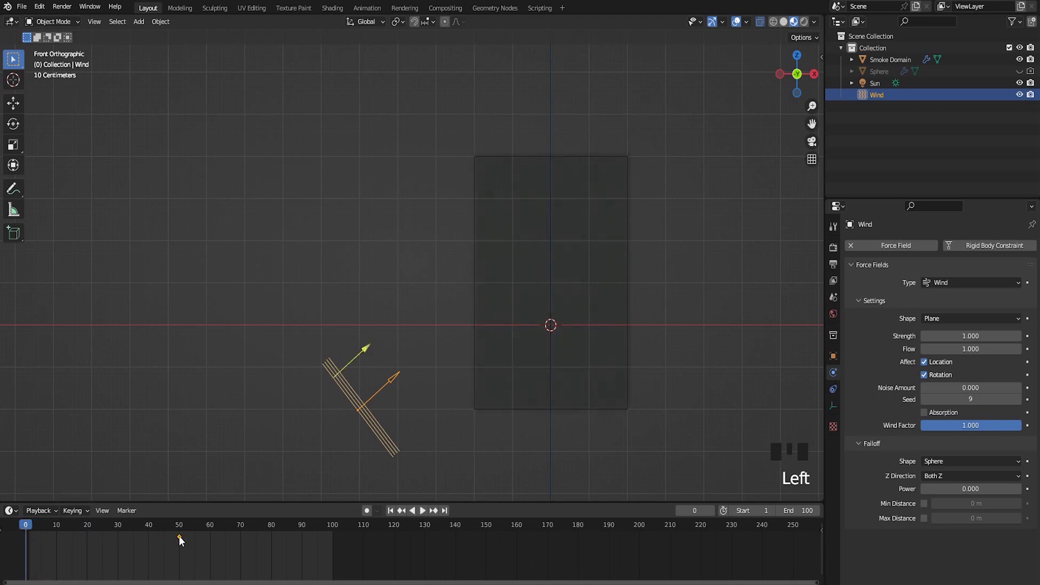
pyautogui.press('Delete')
# Play the wind-driven simulation from the start, stop it at frame 34, and display the smoke in Solid shading.
pyautogui.click(21, 526)
pyautogui.press('space')
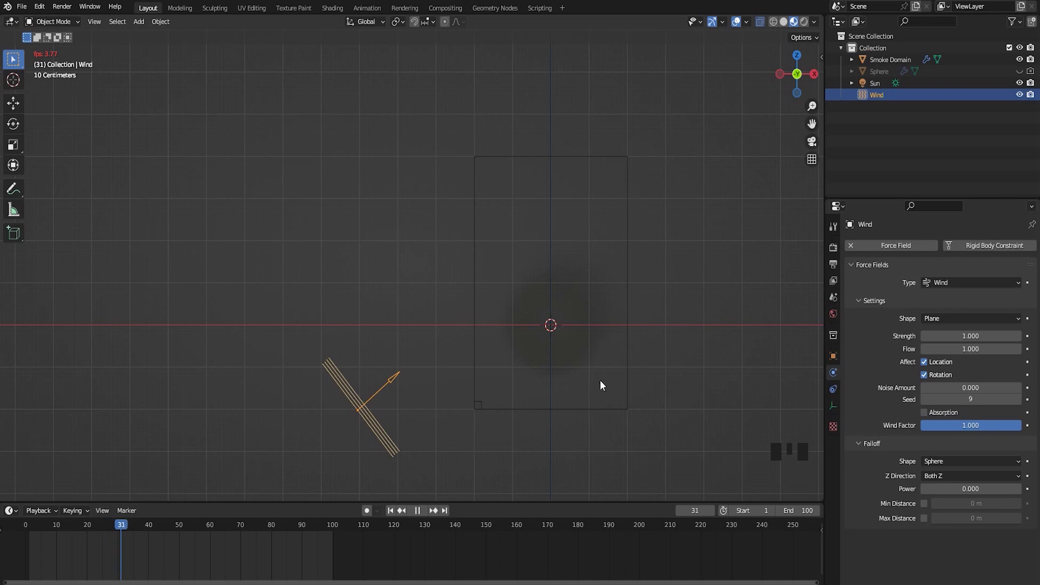
pyautogui.press('space')
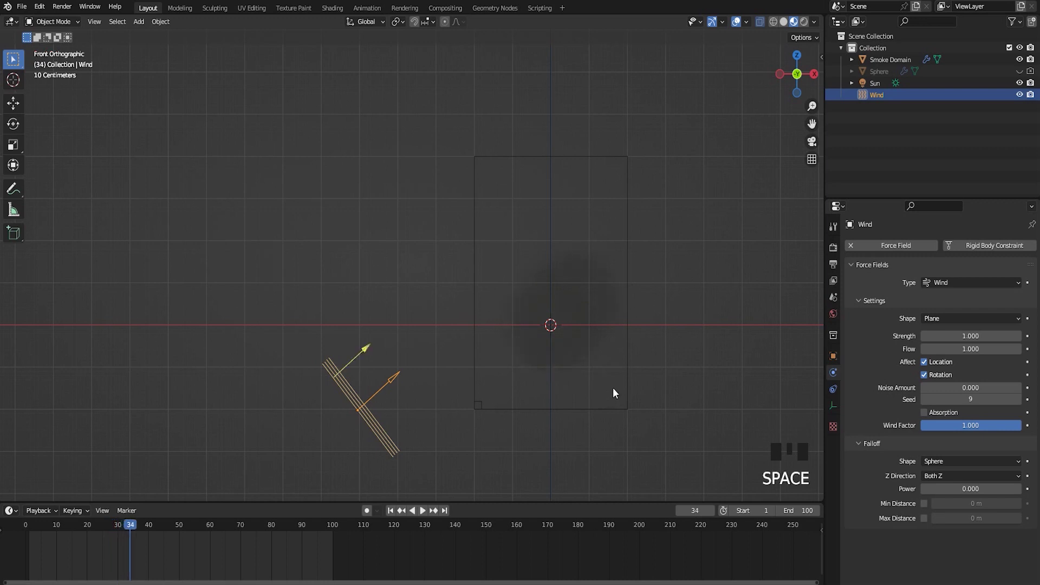
pyautogui.click(783, 25)
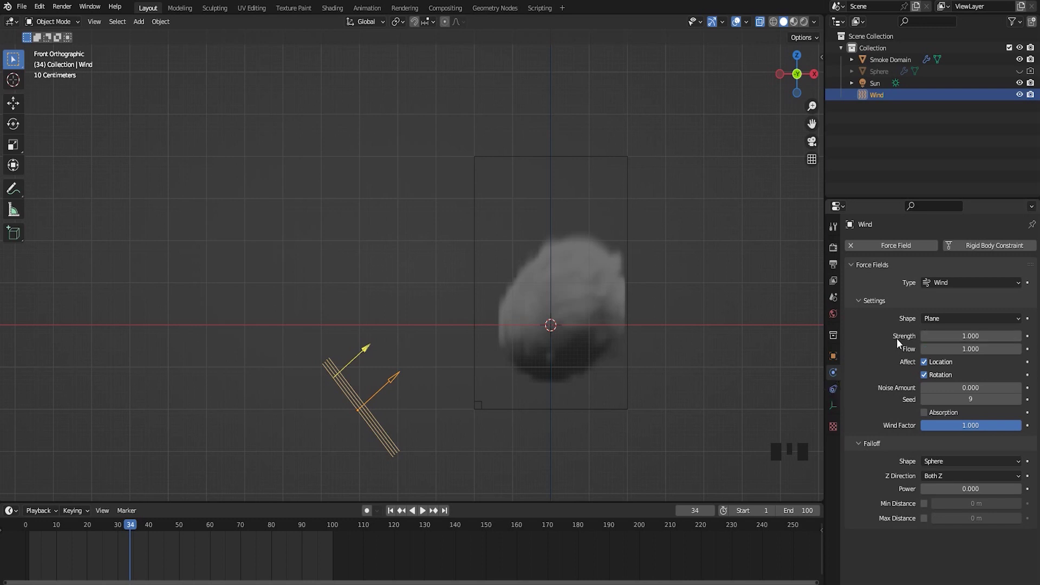
# Set the Wind force field's strength to 5.
pyautogui.click(981, 337)
pyautogui.click(929, 335)
pyautogui.press('BackSpace')
pyautogui.write('5')
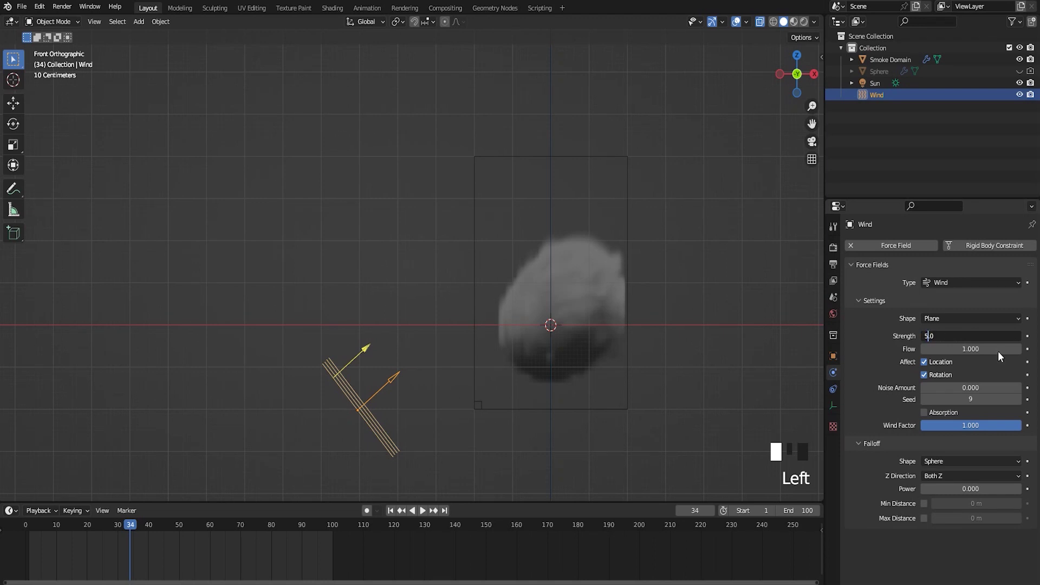
pyautogui.press('Return')
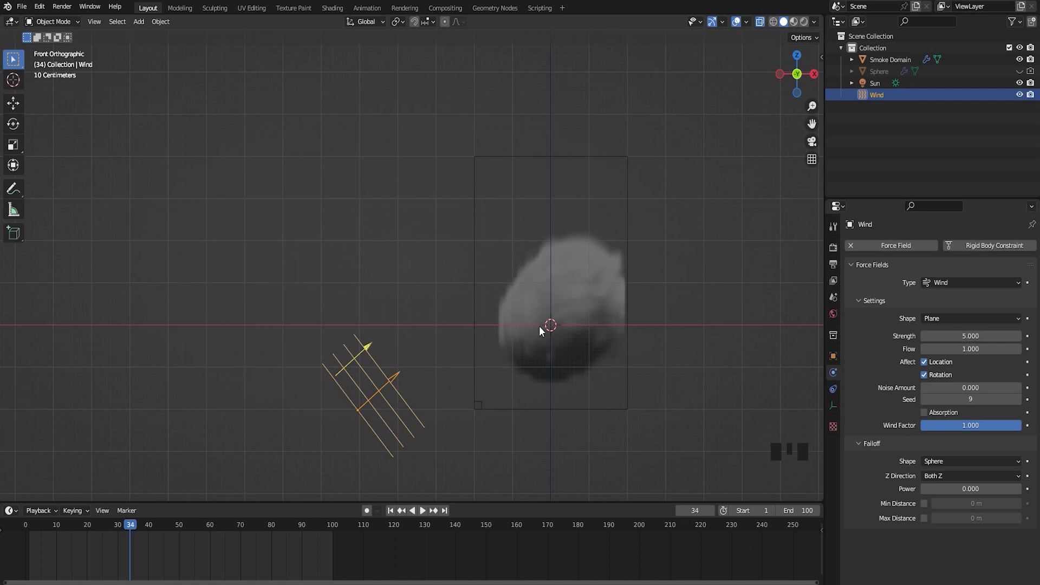
# Select the Smoke Domain and turn off Noise in its fluid physics settings.
pyautogui.click(627, 177)
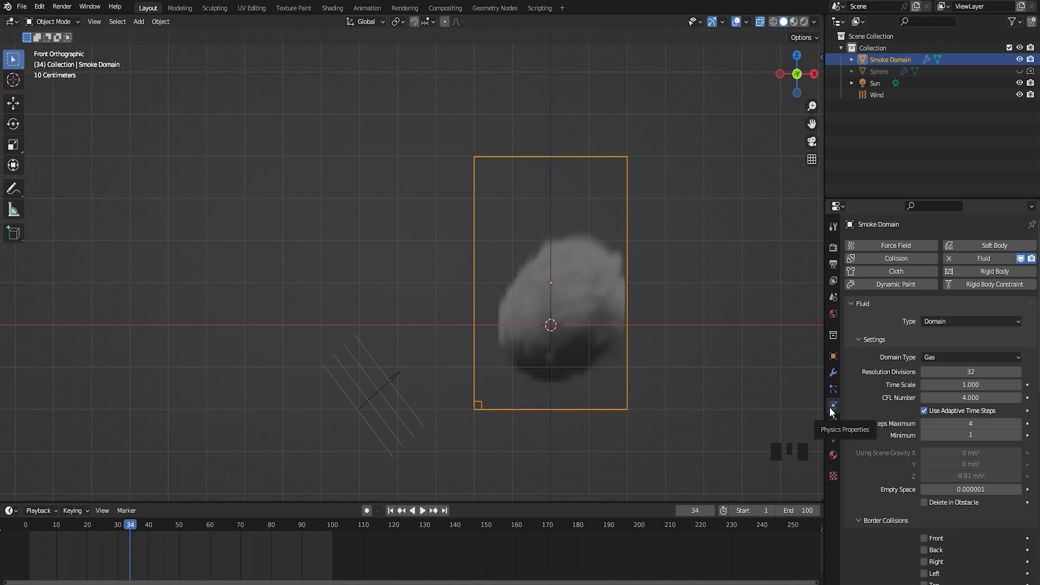
pyautogui.scroll(-3, 862, 428)
pyautogui.scroll(-6, 862, 423)
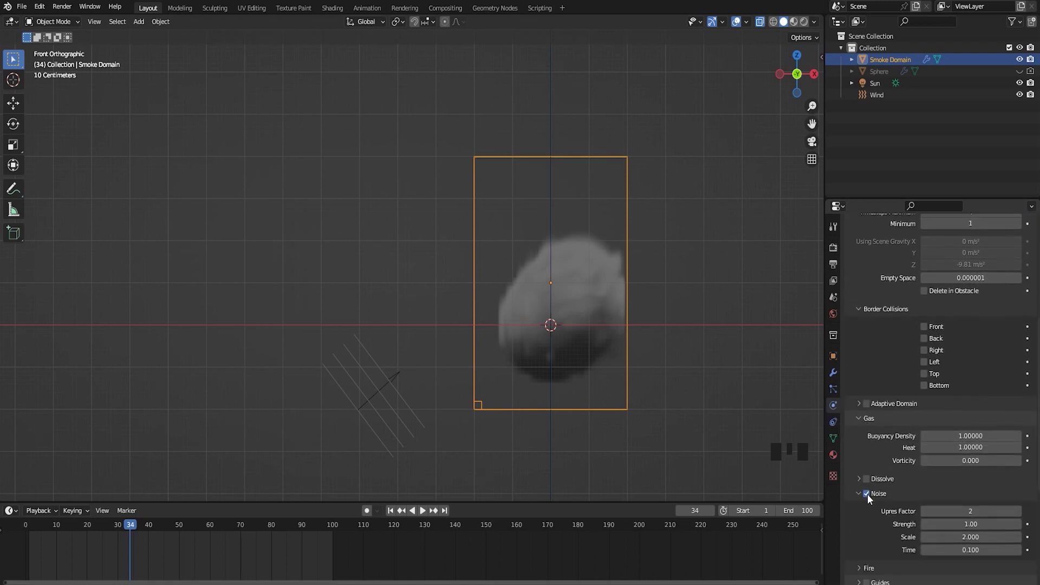
pyautogui.click(867, 494)
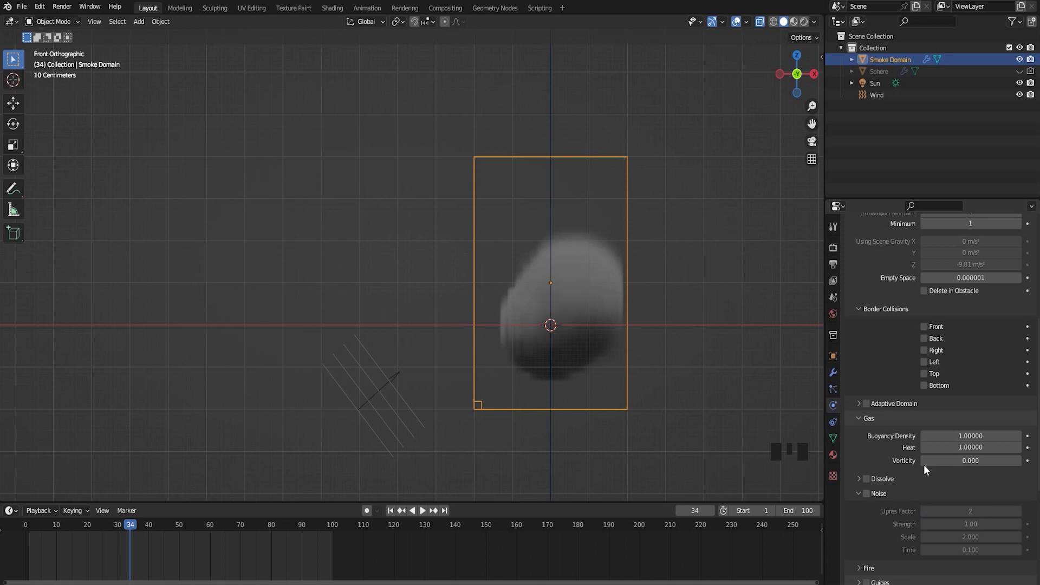
# Set the Smoke Domain's Resolution Divisions to 16.
pyautogui.scroll(11, 924, 466)
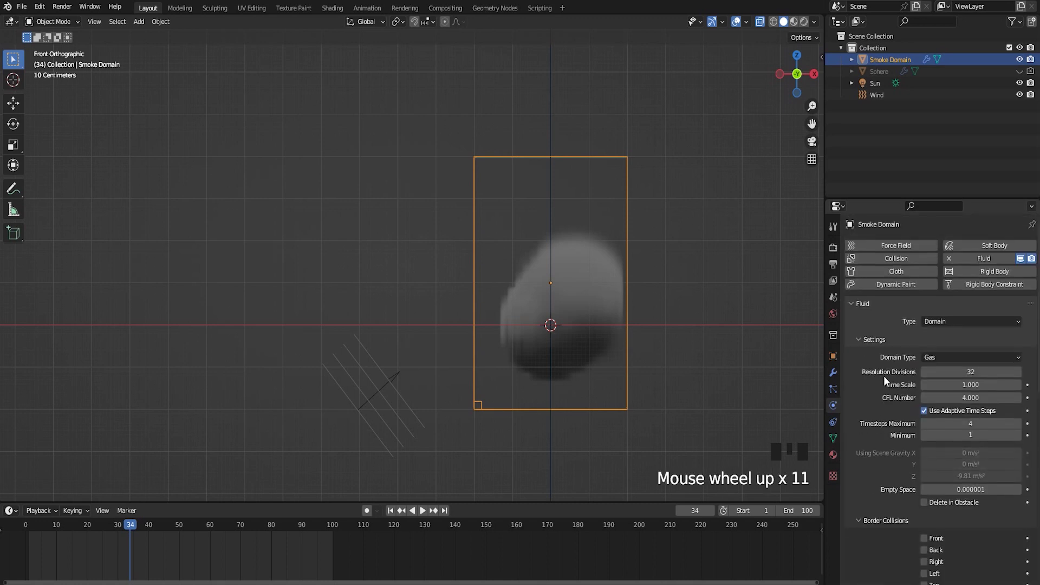
pyautogui.click(982, 374)
pyautogui.write('16')
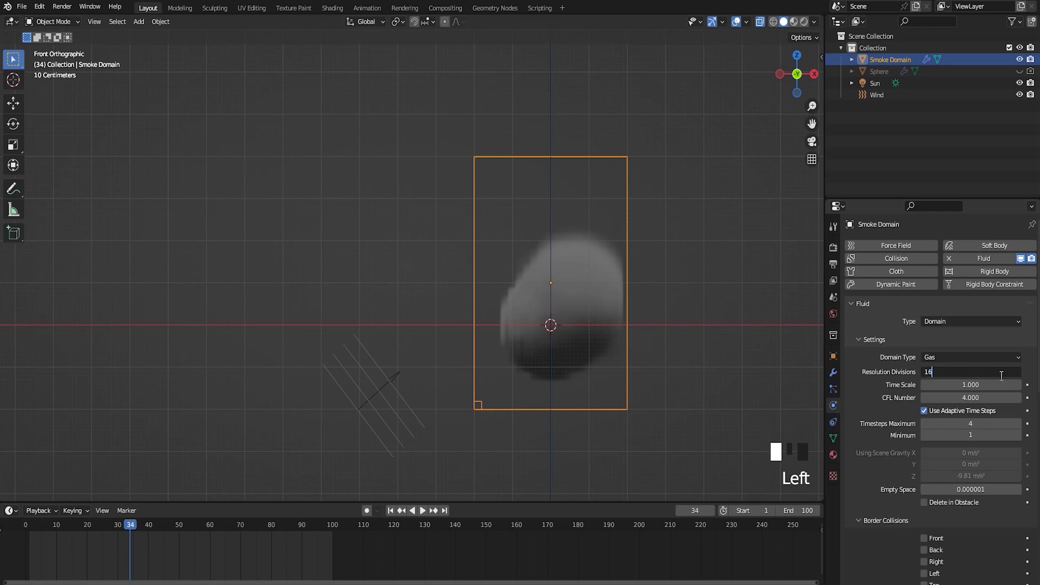
pyautogui.press('Return')
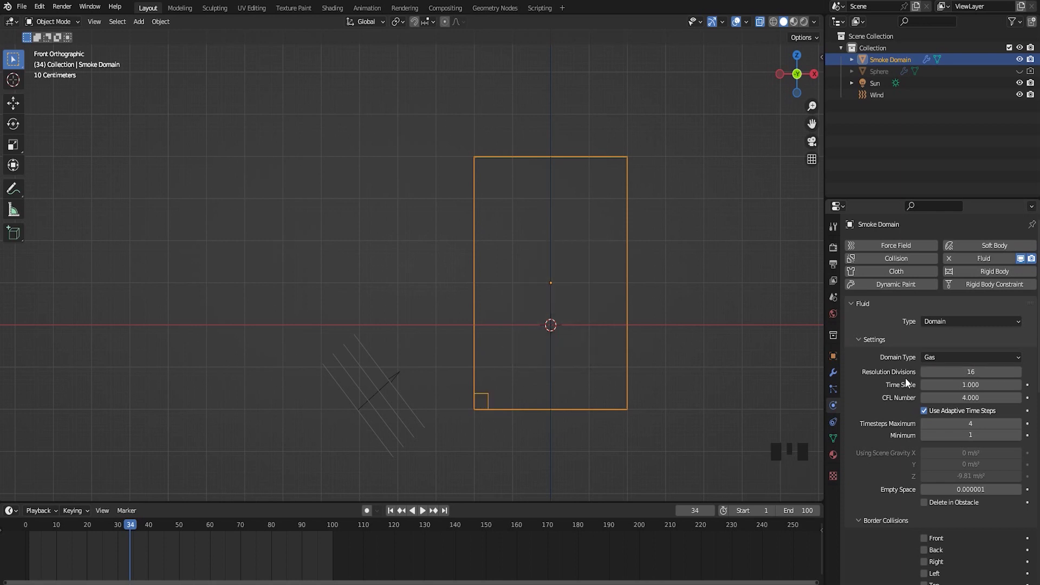
# Replay the low-resolution simulation from frame 0, inspect how the smoke meets the domain walls, and stop it at frame 48.
pyautogui.scroll(-4, 917, 495)
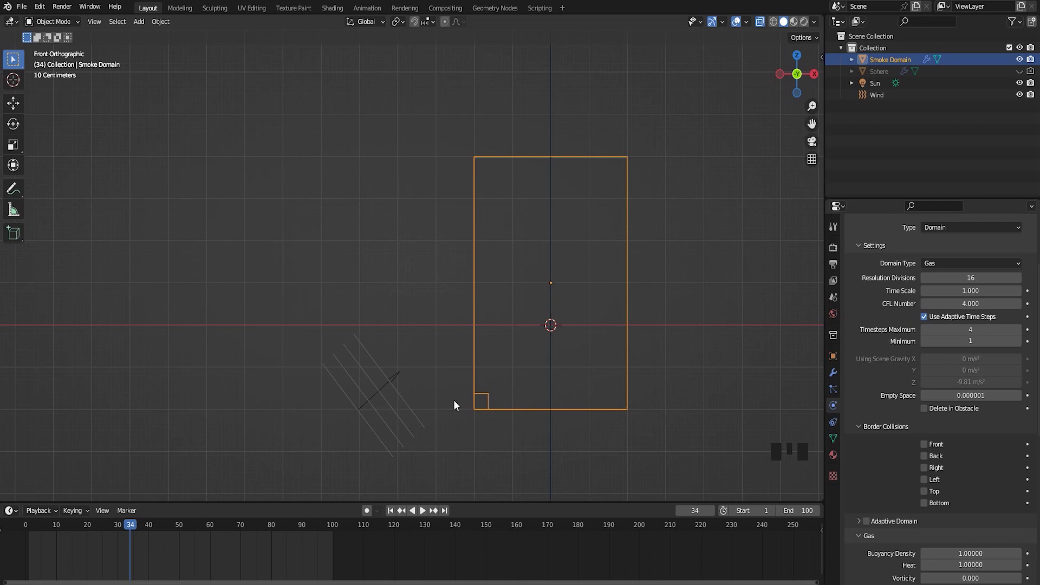
pyautogui.scroll(-3, 960, 533)
pyautogui.scroll(6, 956, 530)
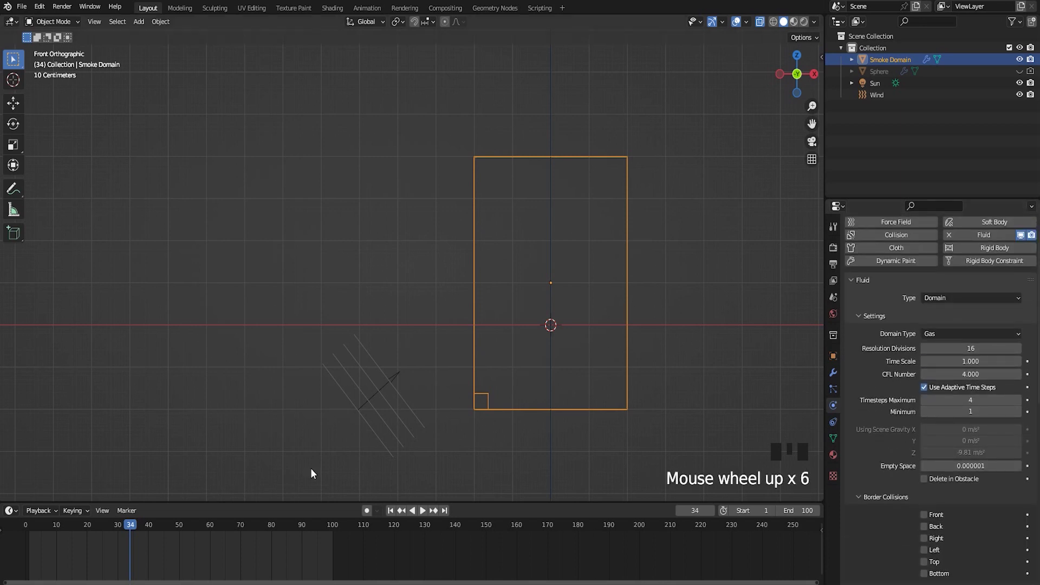
pyautogui.moveTo(131, 524); pyautogui.dragTo(27, 539)
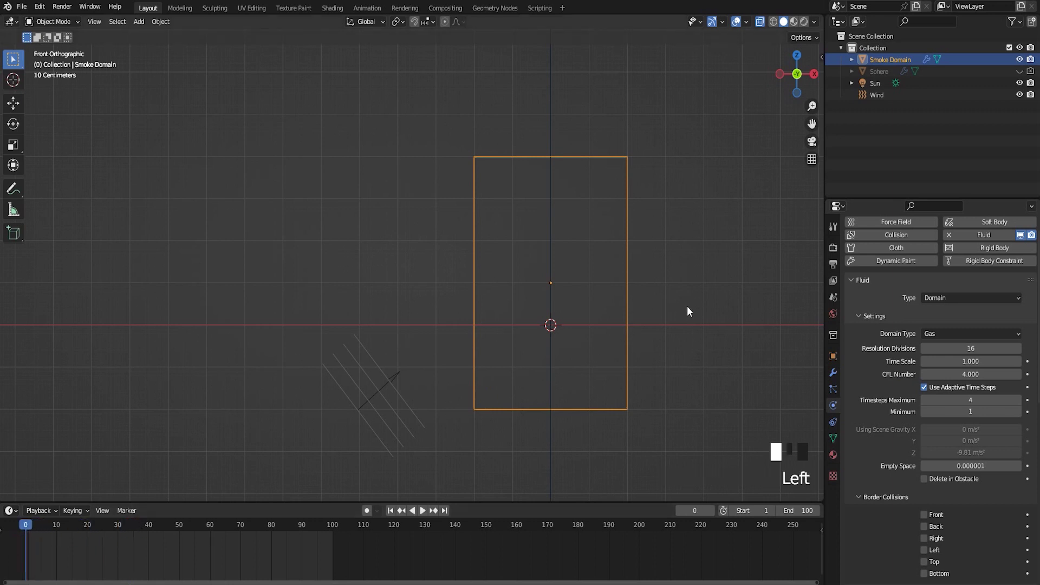
pyautogui.press('space')
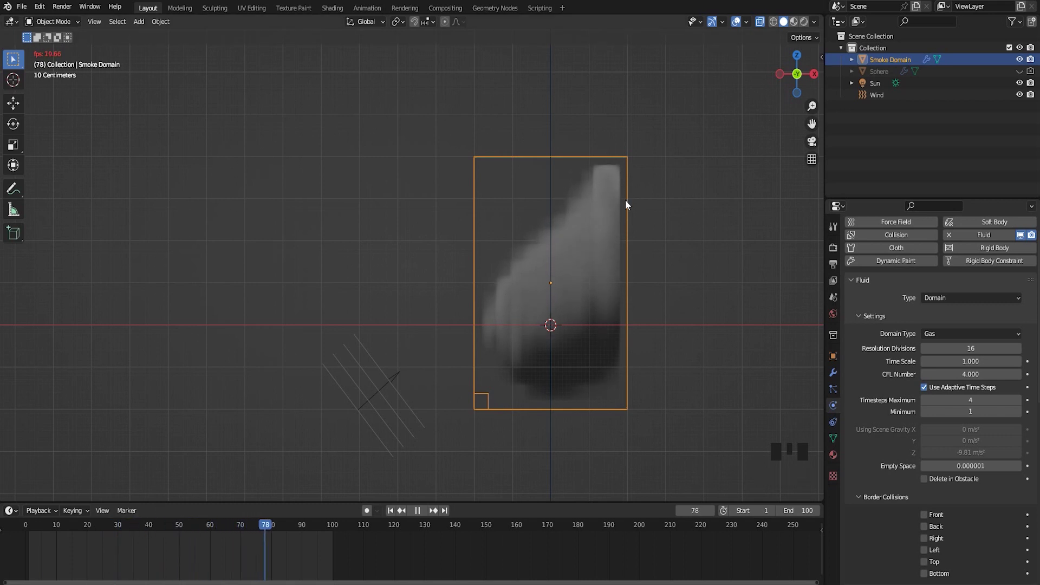
pyautogui.scroll(-1, 591, 295)
pyautogui.moveTo(591, 294); pyautogui.dragTo(556, 324, button='middle')
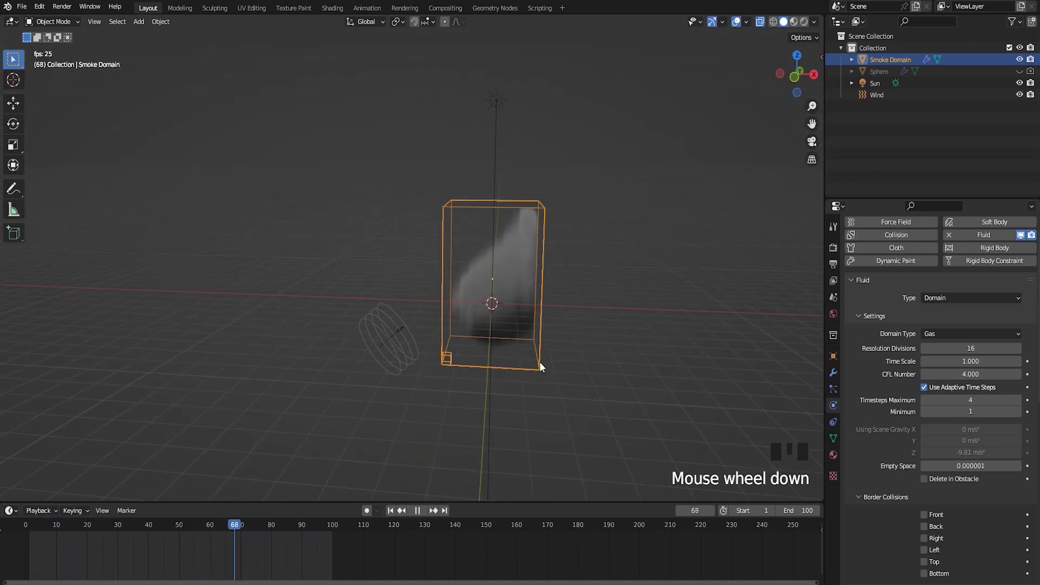
pyautogui.press('KP_1')
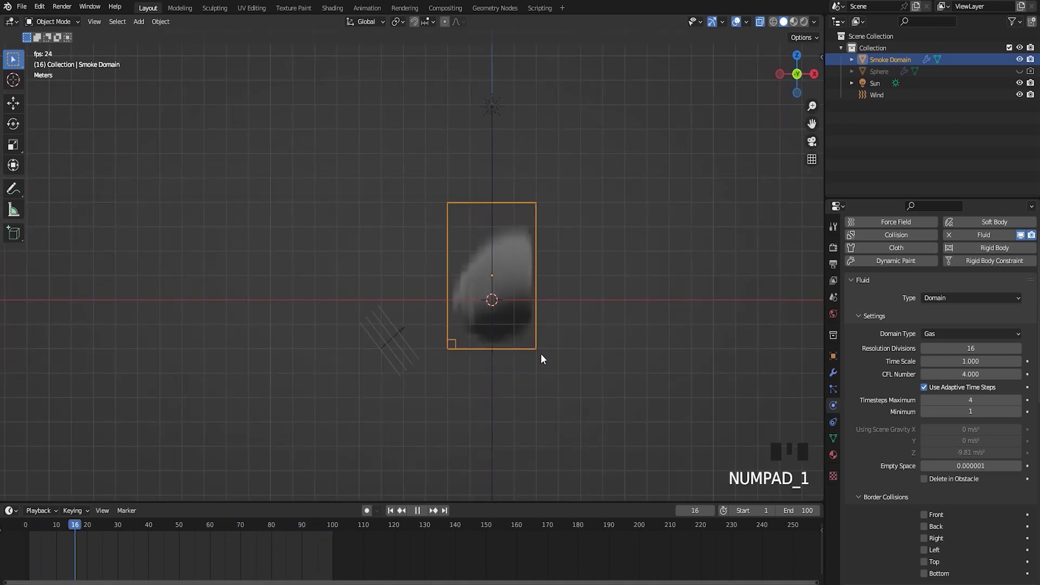
pyautogui.press('space')
# Edit the domain mesh in front view and extend its positive X side to about four times the original width.
pyautogui.keyDown('shift'); pyautogui.moveTo(528, 296); pyautogui.dragTo(497, 290, button='middle'); pyautogui.keyUp('shift')
pyautogui.press('Tab')
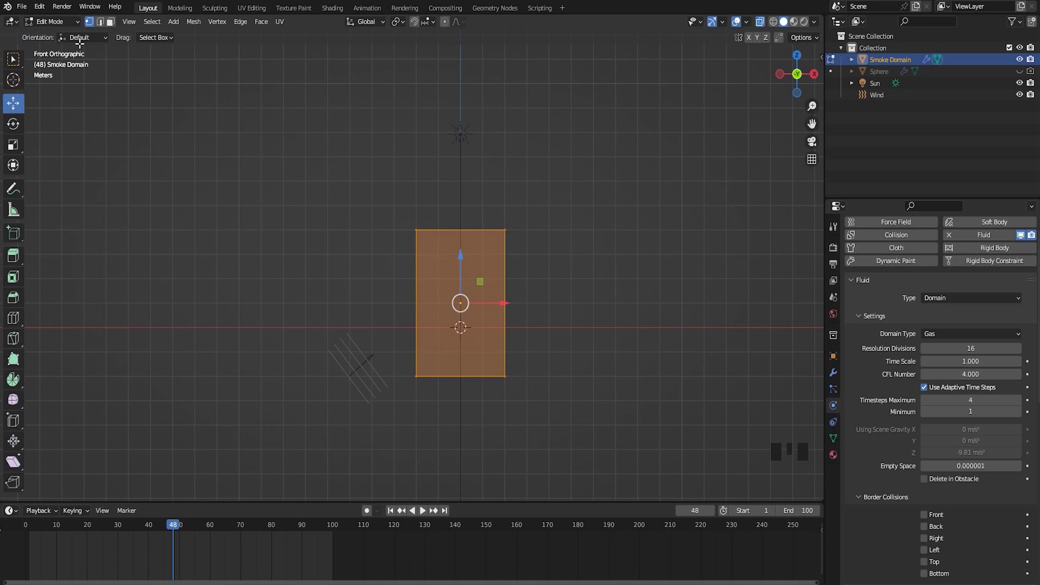
pyautogui.moveTo(481, 187); pyautogui.dragTo(553, 436)
pyautogui.moveTo(540, 304); pyautogui.dragTo(805, 307)
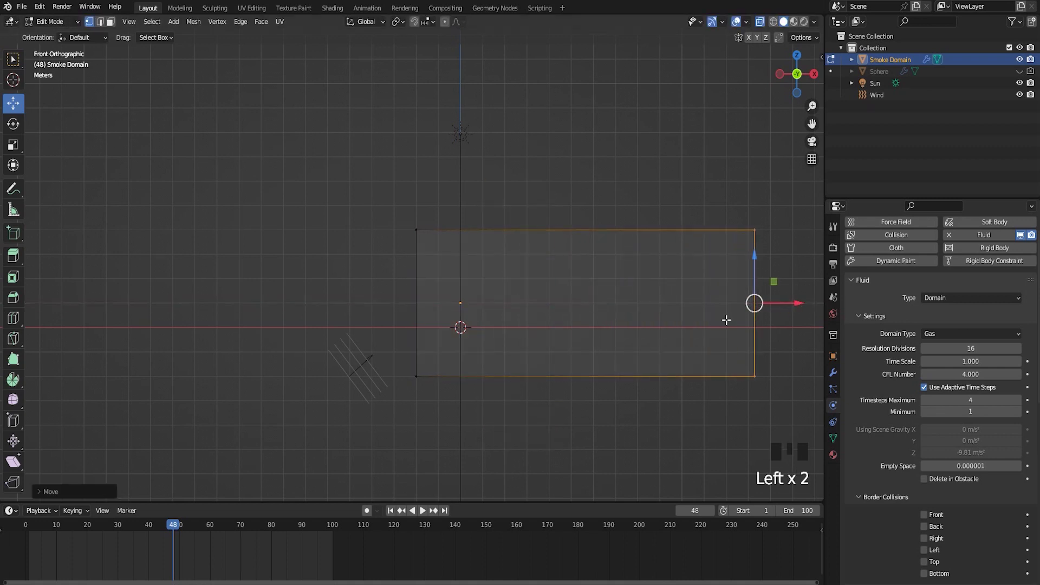
pyautogui.keyDown('shift'); pyautogui.moveTo(724, 320); pyautogui.dragTo(648, 341, button='middle'); pyautogui.keyUp('shift')
# Raise the domain's top to nearly double its height and push the positive X side slightly further out.
pyautogui.moveTo(313, 215); pyautogui.dragTo(743, 270)
pyautogui.moveTo(510, 214); pyautogui.dragTo(526, 96)
pyautogui.moveTo(650, 102); pyautogui.dragTo(753, 487)
pyautogui.moveTo(723, 264); pyautogui.dragTo(781, 265)
pyautogui.keyDown('shift'); pyautogui.moveTo(552, 331); pyautogui.dragTo(552, 331, button='middle'); pyautogui.keyUp('shift')
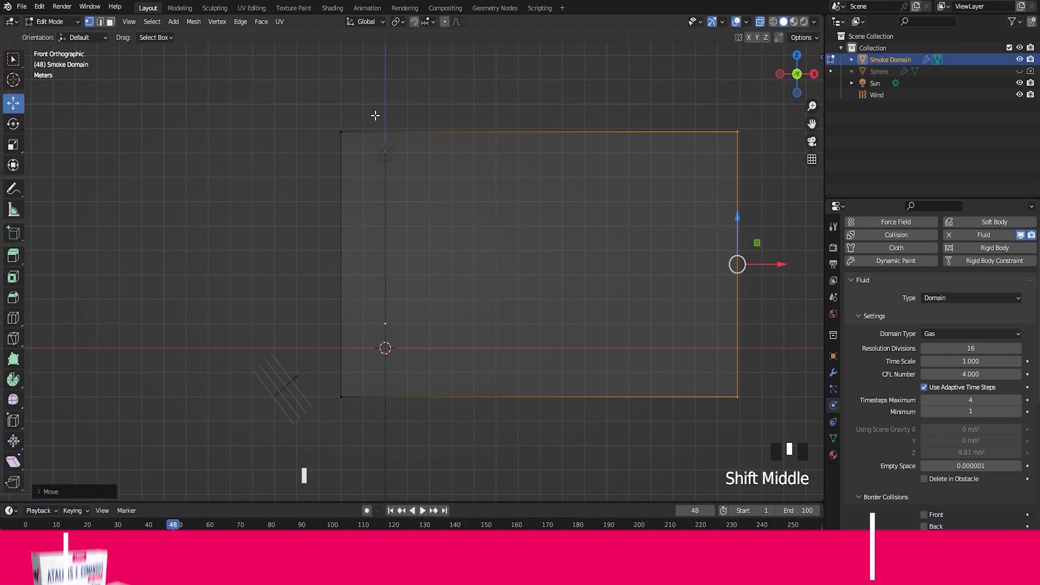
pyautogui.press('Tab')
# Play the simulation in the enlarged domain from frame 0 and examine the smoke at an angle.
pyautogui.moveTo(177, 529); pyautogui.dragTo(13, 548)
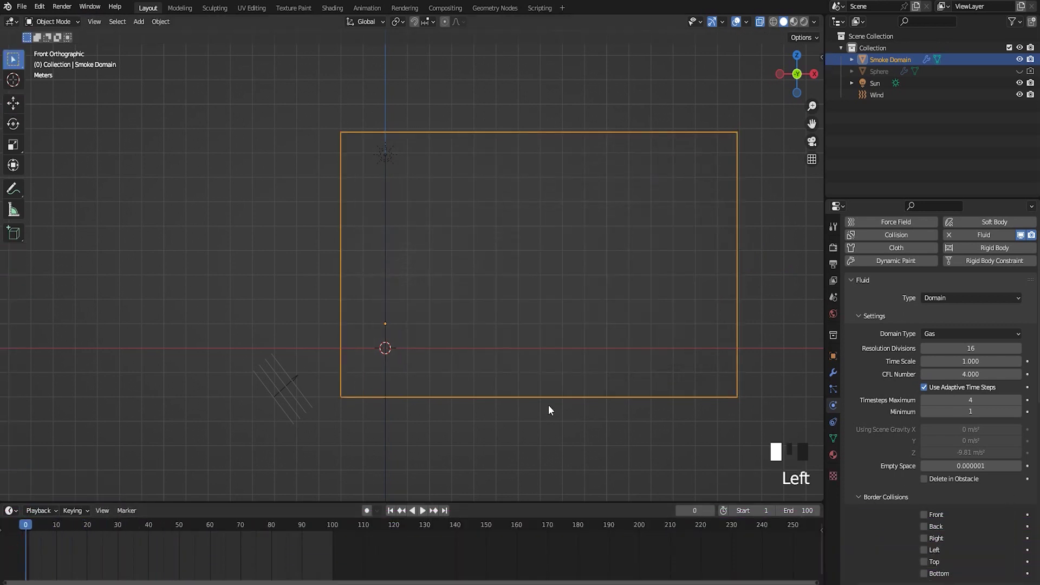
pyautogui.click(423, 511)
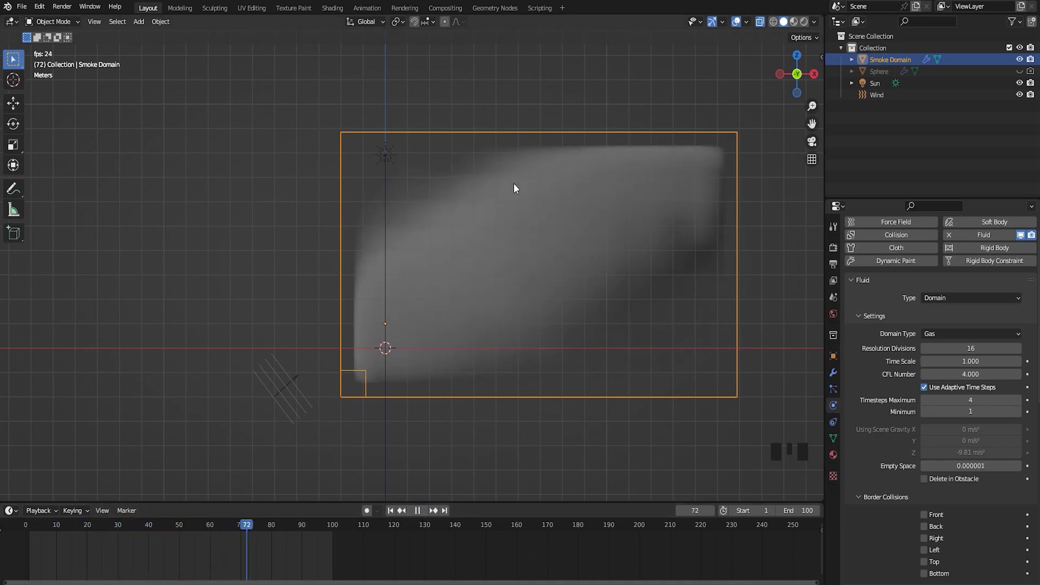
pyautogui.scroll(-1, 582, 246)
pyautogui.moveTo(582, 246); pyautogui.dragTo(527, 260, button='middle')
pyautogui.scroll(2, 471, 287)
pyautogui.scroll(-2, 485, 320)
# Extend the domain mesh equally along positive and negative Y to about 3.5 times its depth, and return the timeline to frame 0.
pyautogui.press('KP_7')
pyautogui.press('Tab')
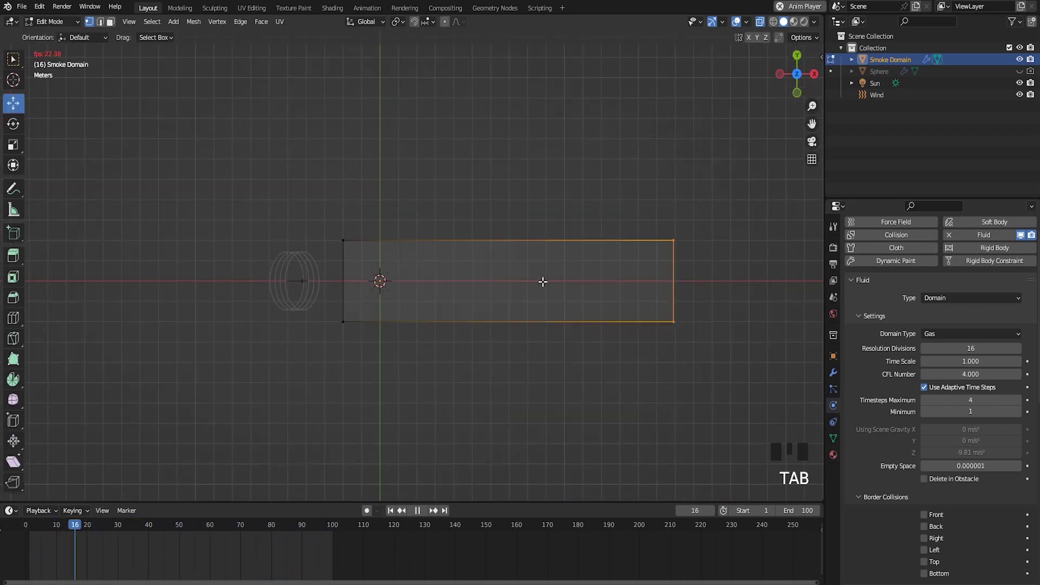
pyautogui.moveTo(317, 208); pyautogui.dragTo(745, 266)
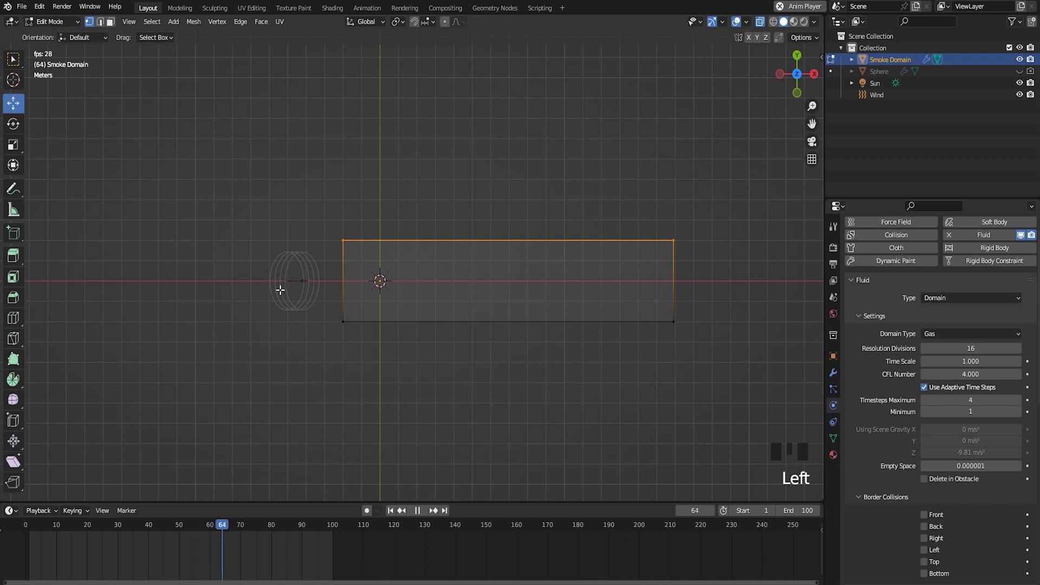
pyautogui.click(421, 511)
pyautogui.moveTo(507, 201); pyautogui.dragTo(510, 101)
pyautogui.moveTo(311, 280); pyautogui.dragTo(743, 358)
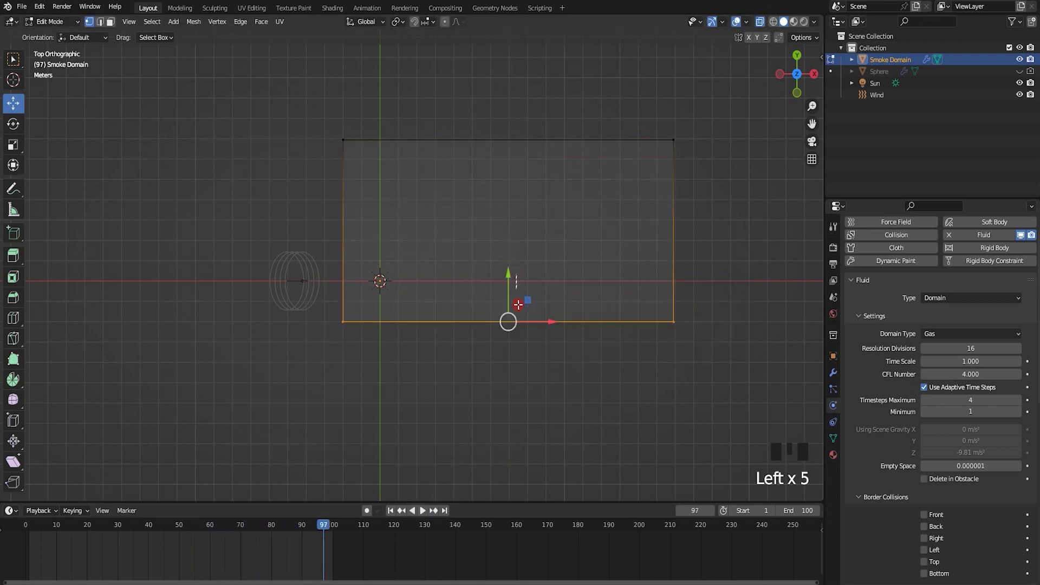
pyautogui.moveTo(510, 285); pyautogui.dragTo(503, 385)
pyautogui.moveTo(323, 525); pyautogui.dragTo(25, 542)
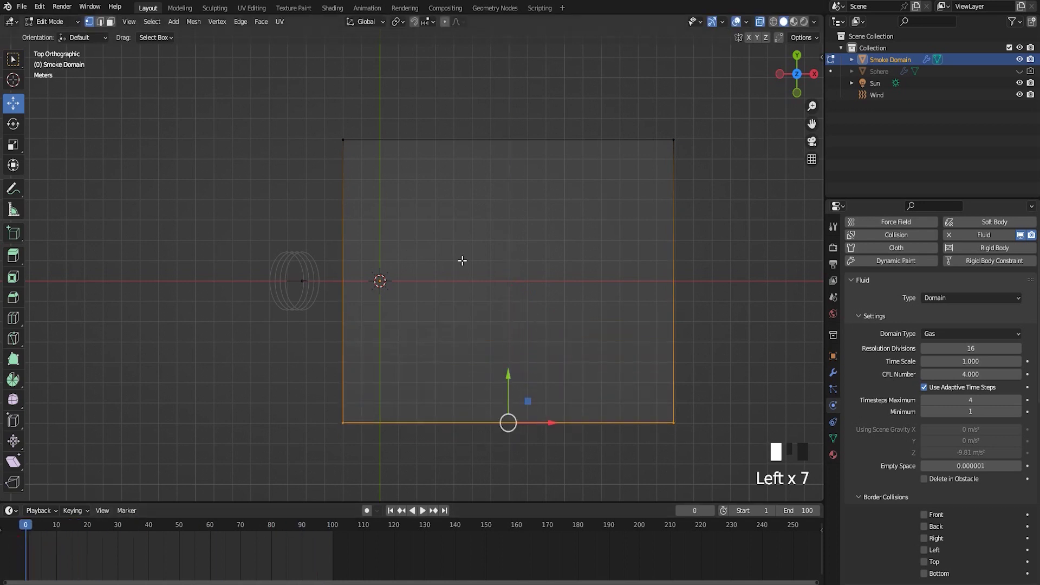
pyautogui.scroll(-1, 516, 253)
pyautogui.press('Tab')
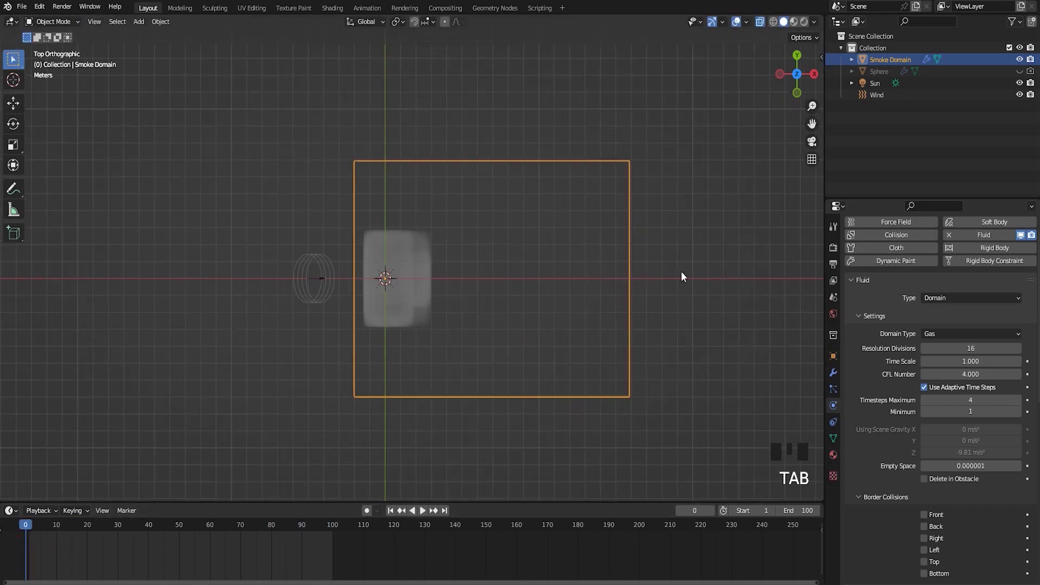
# Play the simulation, examine the smoke from several angles and in front view, and stop at frame 90.
pyautogui.press('space')
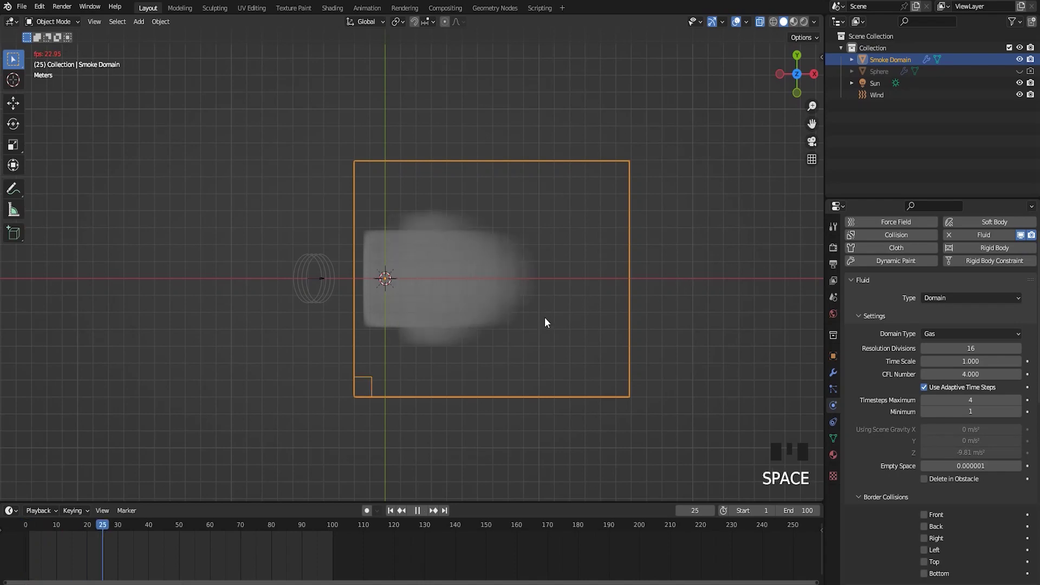
pyautogui.scroll(-2, 598, 276)
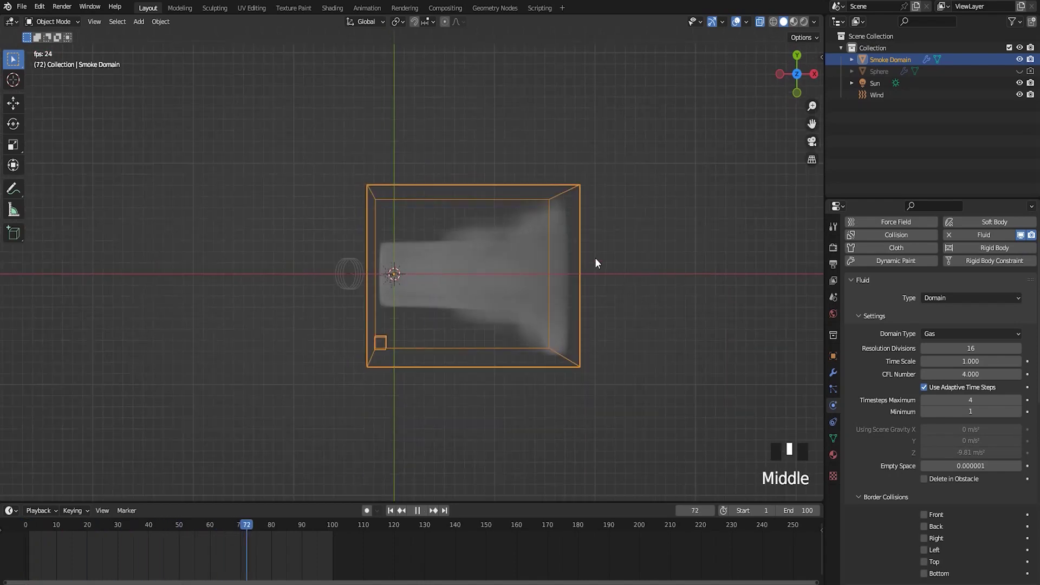
pyautogui.moveTo(598, 276); pyautogui.dragTo(598, 174, button='middle')
pyautogui.scroll(2, 528, 315)
pyautogui.moveTo(528, 315); pyautogui.dragTo(580, 309, button='middle')
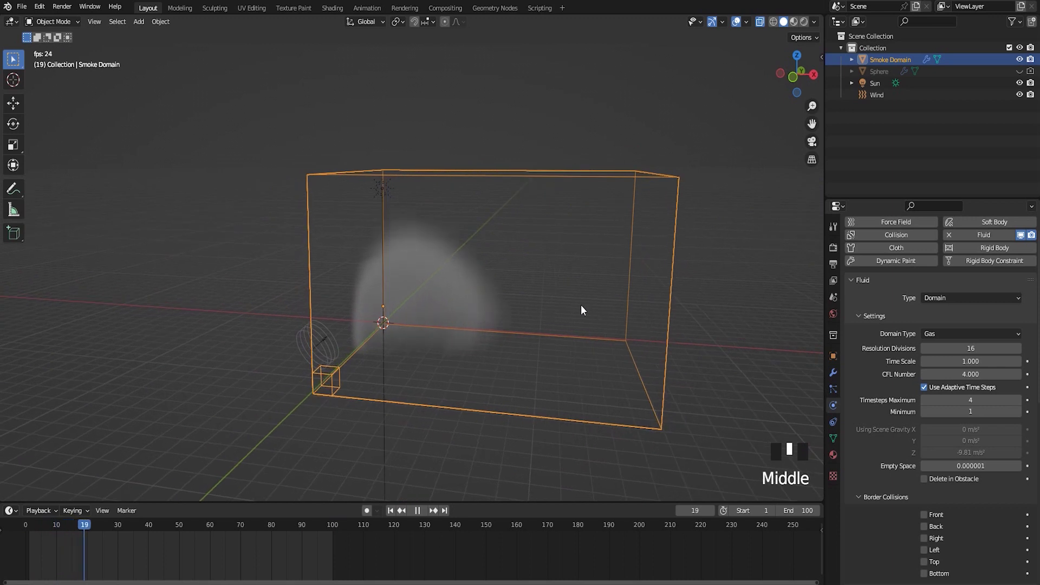
pyautogui.press('KP_1')
pyautogui.scroll(3, 579, 308)
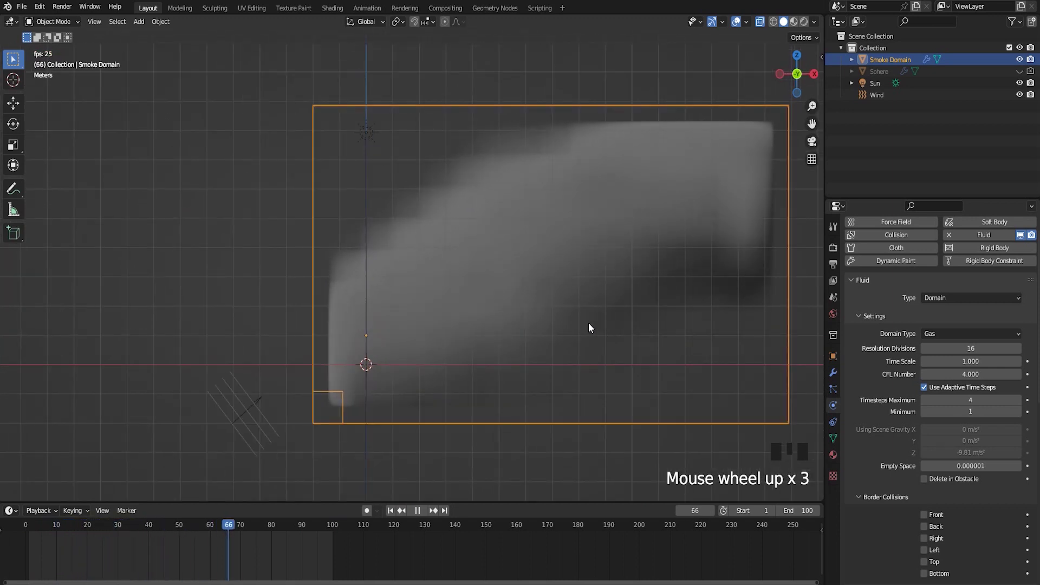
pyautogui.press('space')
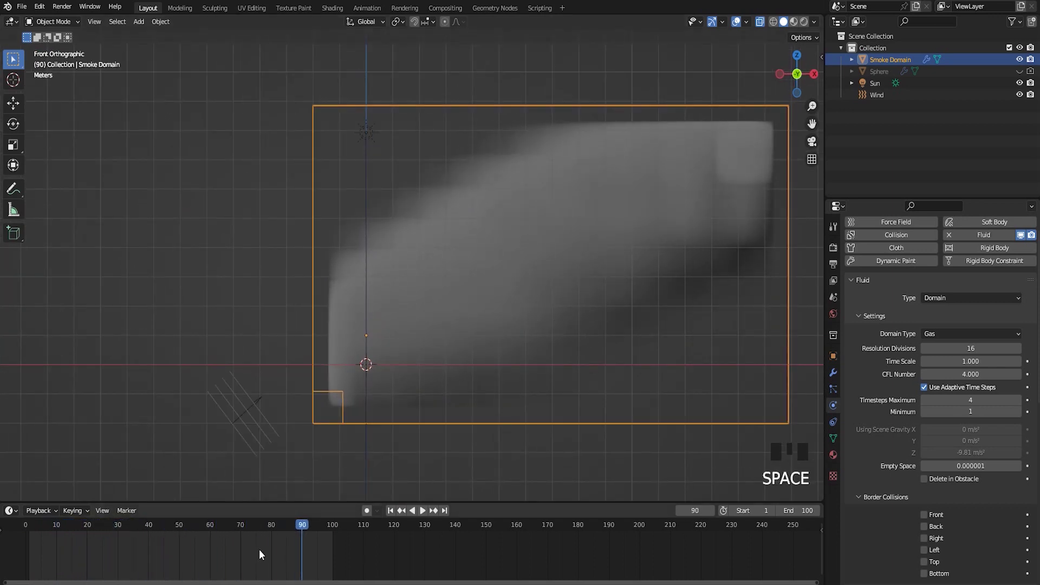
# Scrub the timeline back to frame 27 with the whole domain in view.
pyautogui.keyDown('shift'); pyautogui.moveTo(472, 348); pyautogui.dragTo(543, 371, button='middle'); pyautogui.keyUp('shift')
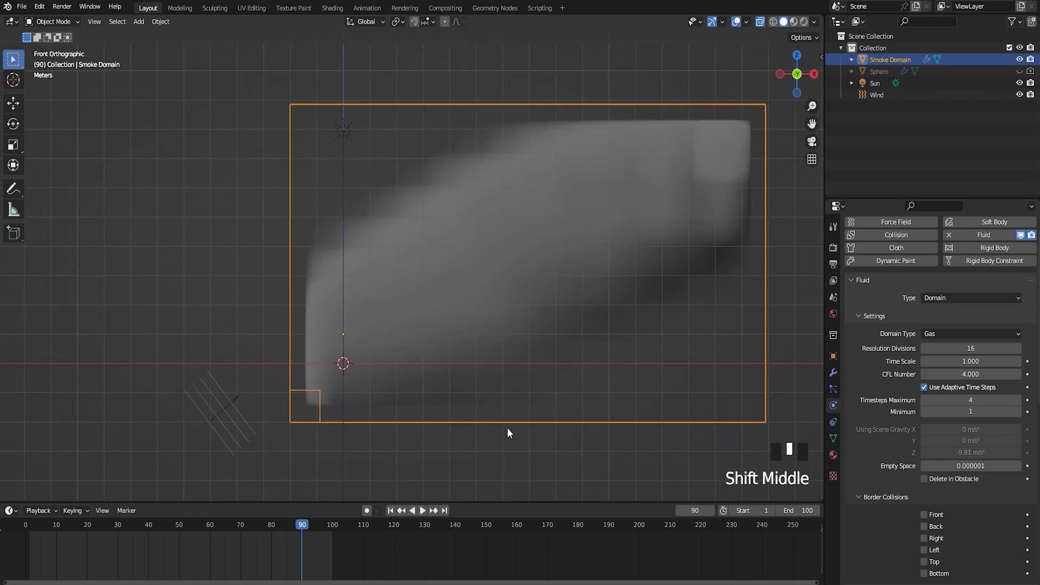
pyautogui.keyDown('shift'); pyautogui.moveTo(508, 429); pyautogui.dragTo(503, 424, button='middle'); pyautogui.keyUp('shift')
pyautogui.moveTo(300, 527); pyautogui.dragTo(108, 529)
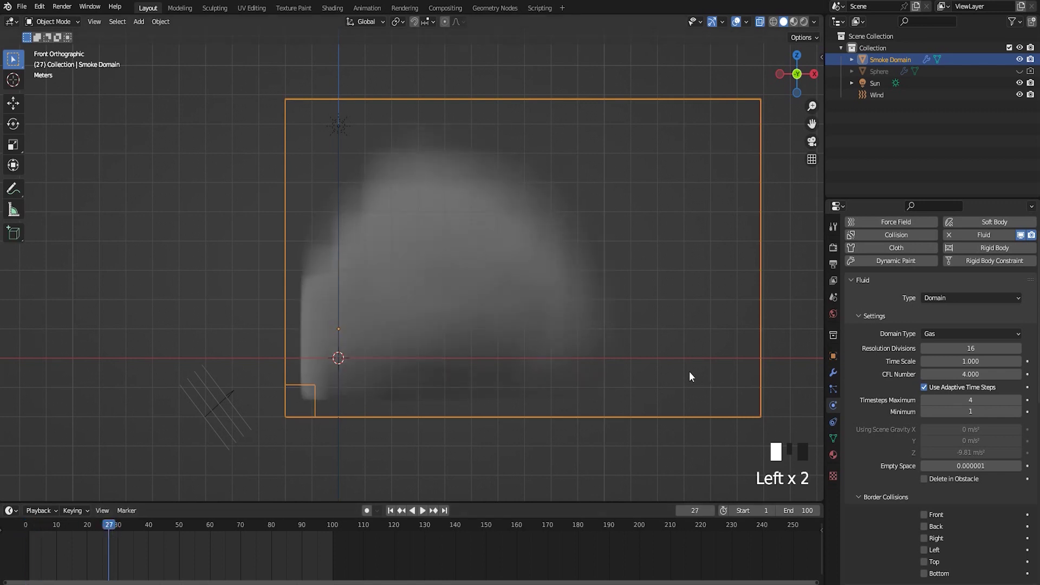
pyautogui.keyDown('shift'); pyautogui.moveTo(689, 372); pyautogui.dragTo(683, 373, button='middle'); pyautogui.keyUp('shift')
# Add a monkey mesh, enlarge it, and move it about 6.7 m along X and 3 m along Z into the smoke's path.
pyautogui.hotkey('shift', 'a')
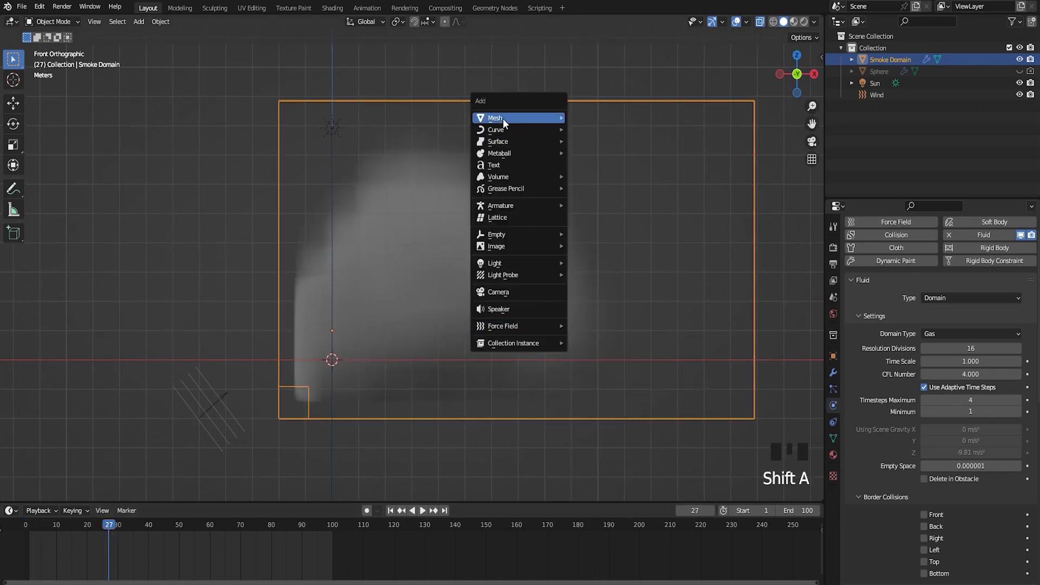
pyautogui.moveTo(502, 119)
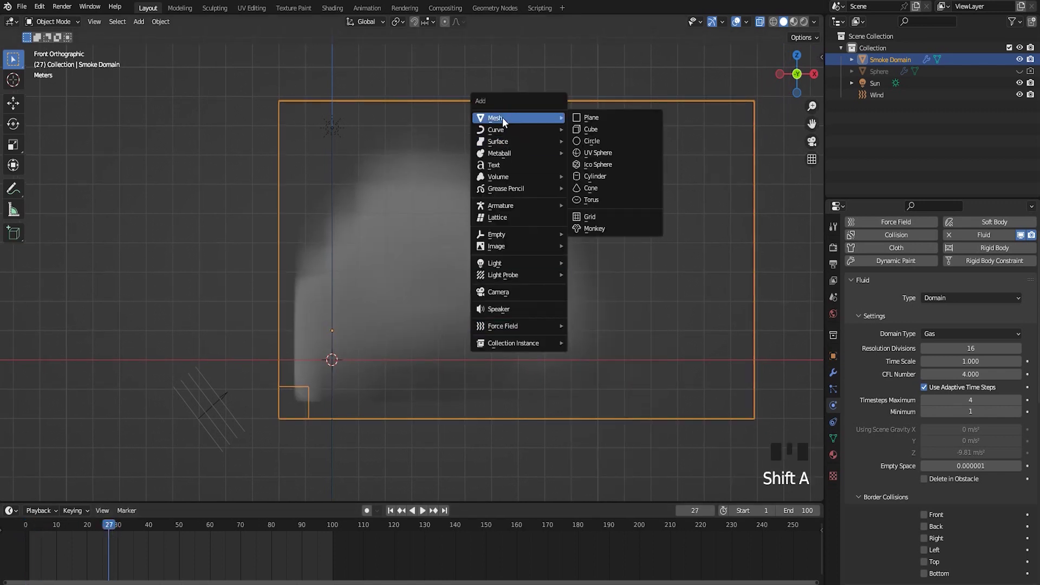
pyautogui.click(596, 230)
pyautogui.press('s')
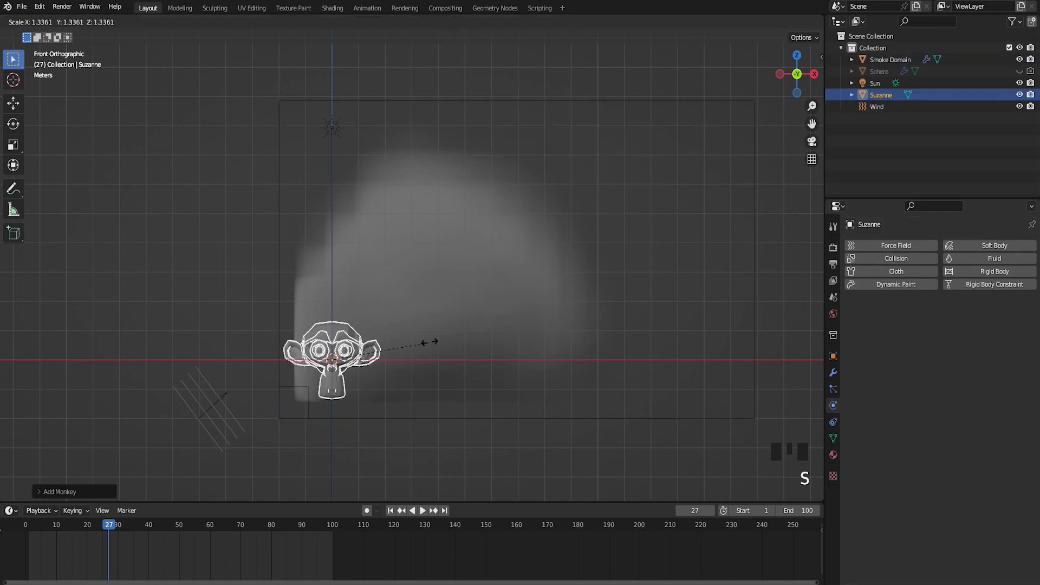
pyautogui.click(497, 311)
pyautogui.press('g')
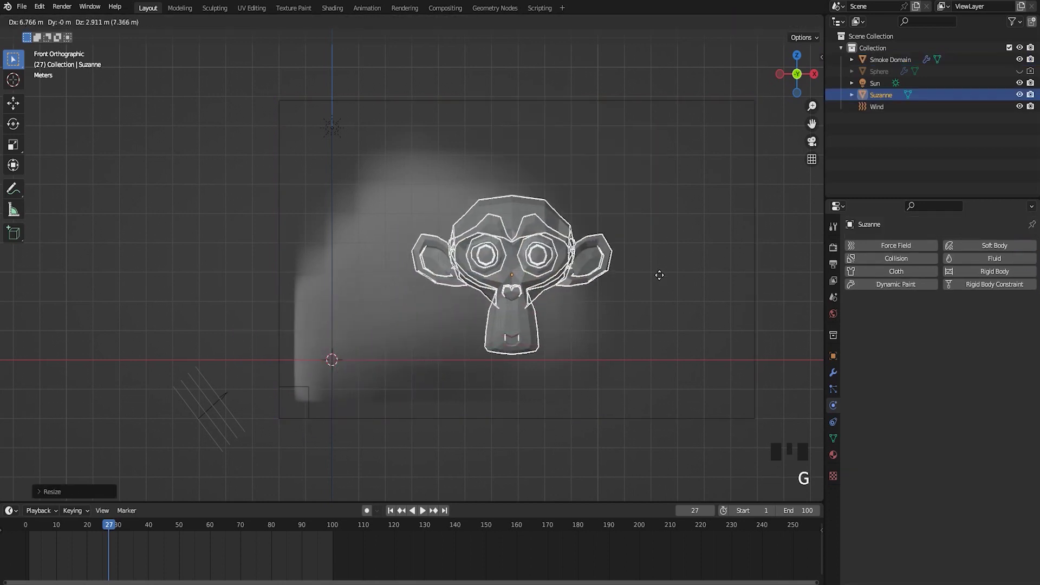
pyautogui.click(653, 273)
pyautogui.scroll(1, 651, 275)
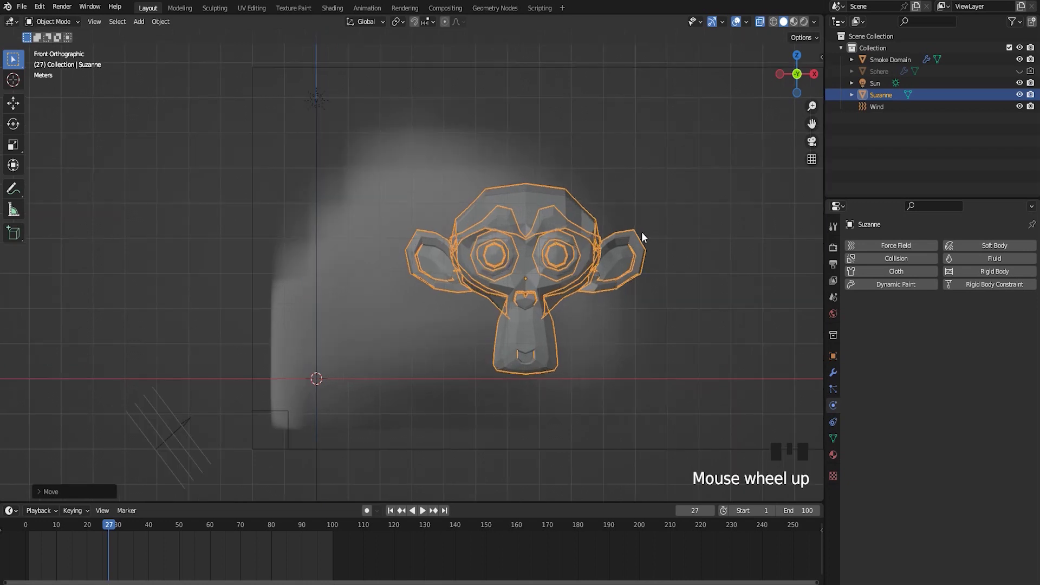
pyautogui.keyDown('shift'); pyautogui.moveTo(635, 236); pyautogui.dragTo(624, 233, button='middle'); pyautogui.keyUp('shift')
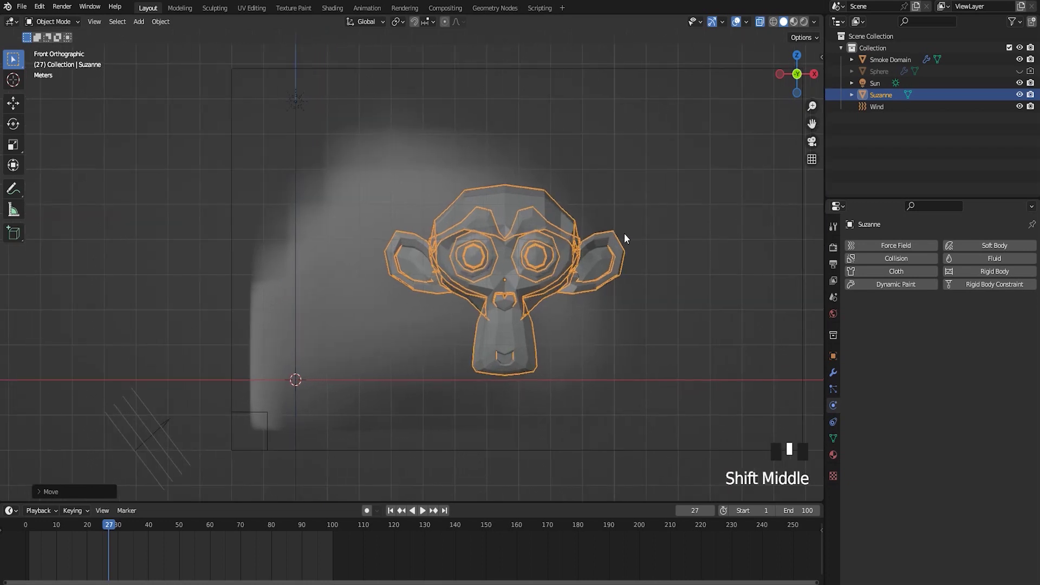
# Turn off X-ray display and apply a Subdivision Surface modifier with a raised viewport level to the monkey mesh.
pyautogui.click(761, 24)
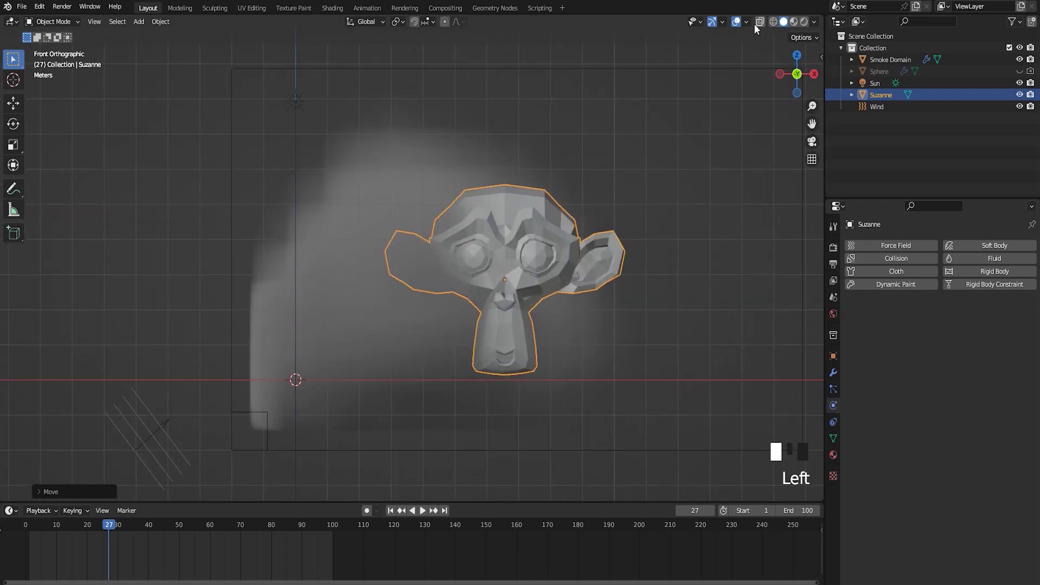
pyautogui.click(833, 372)
pyautogui.click(879, 245)
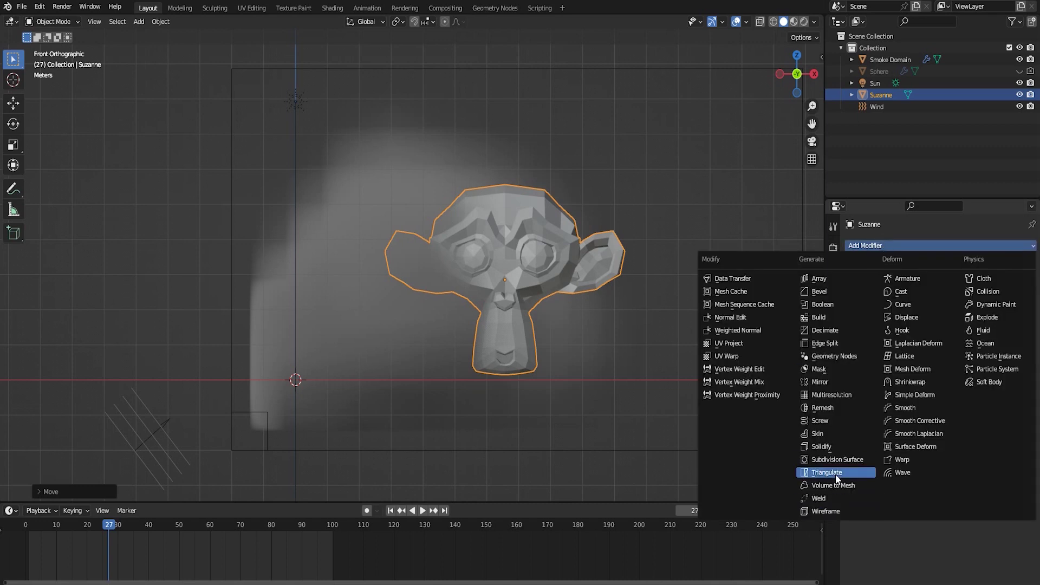
pyautogui.click(837, 458)
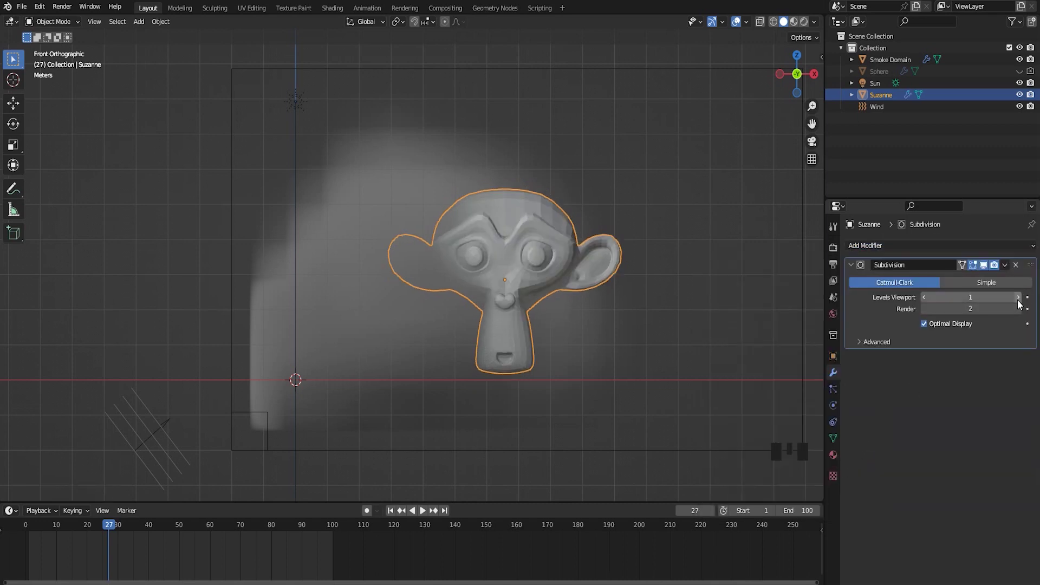
pyautogui.click(1005, 265)
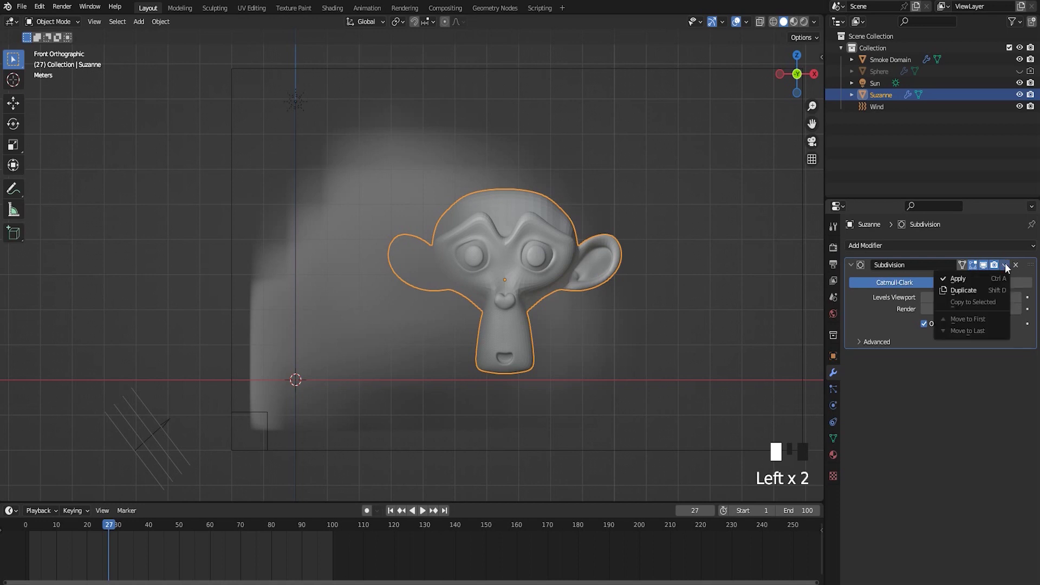
pyautogui.click(959, 278)
# Shade the monkey mesh smooth and return to front view with the whole domain in frame.
pyautogui.scroll(2, 583, 204)
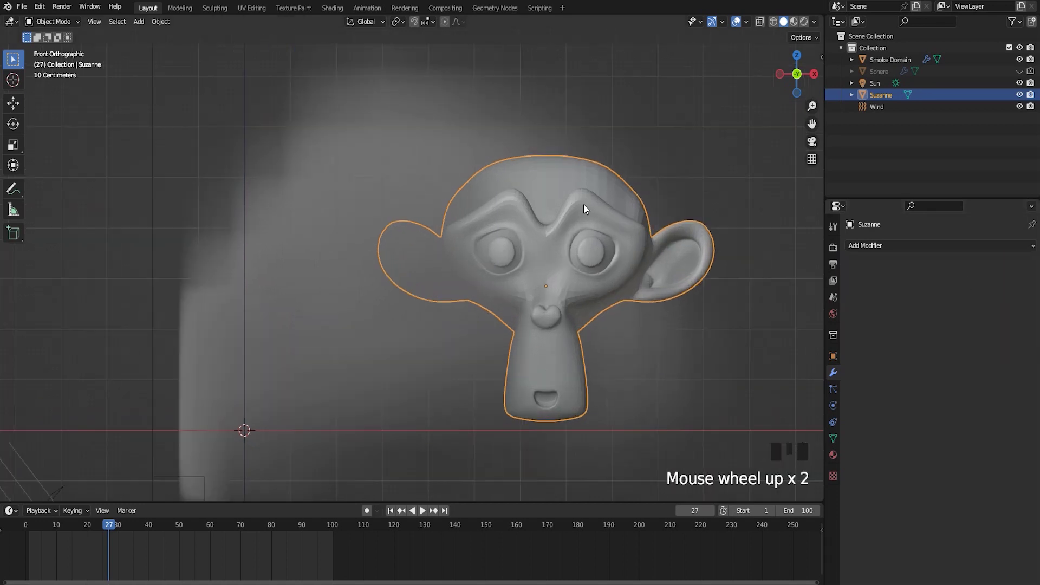
pyautogui.rightClick(583, 177)
pyautogui.click(568, 173)
pyautogui.scroll(-4, 555, 258)
pyautogui.moveTo(482, 307); pyautogui.dragTo(486, 333, button='middle')
pyautogui.press('KP_1')
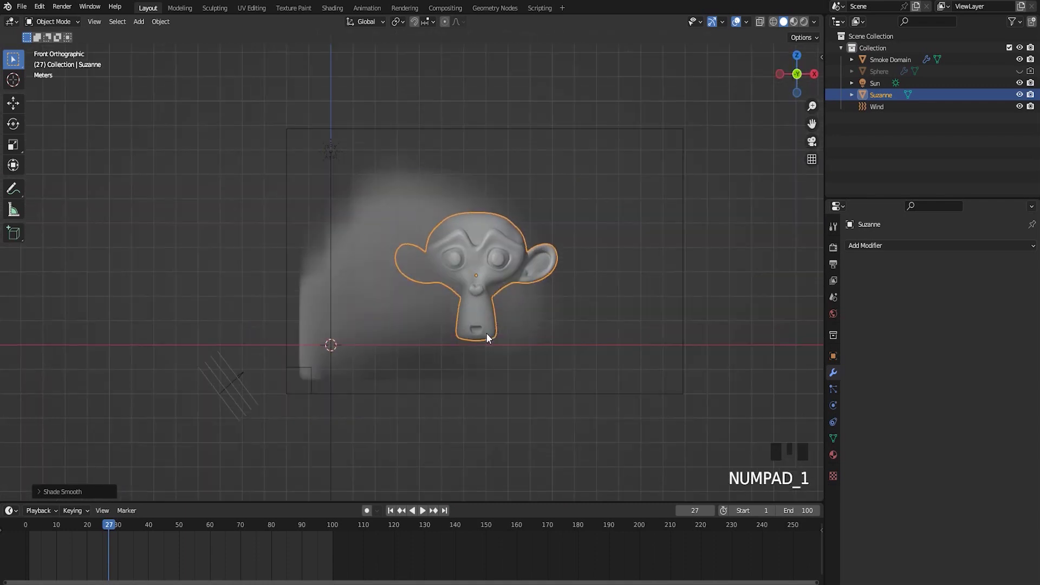
# Add Fluid physics to the monkey and set its type to Effector with the Collision effector type.
pyautogui.scroll(3, 562, 339)
pyautogui.scroll(-3, 561, 340)
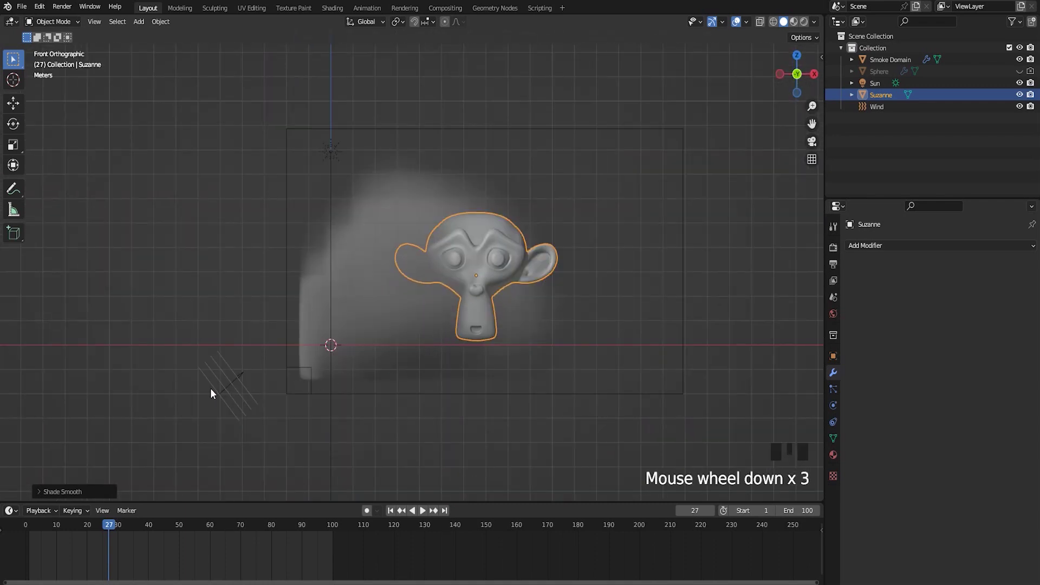
pyautogui.scroll(2, 305, 362)
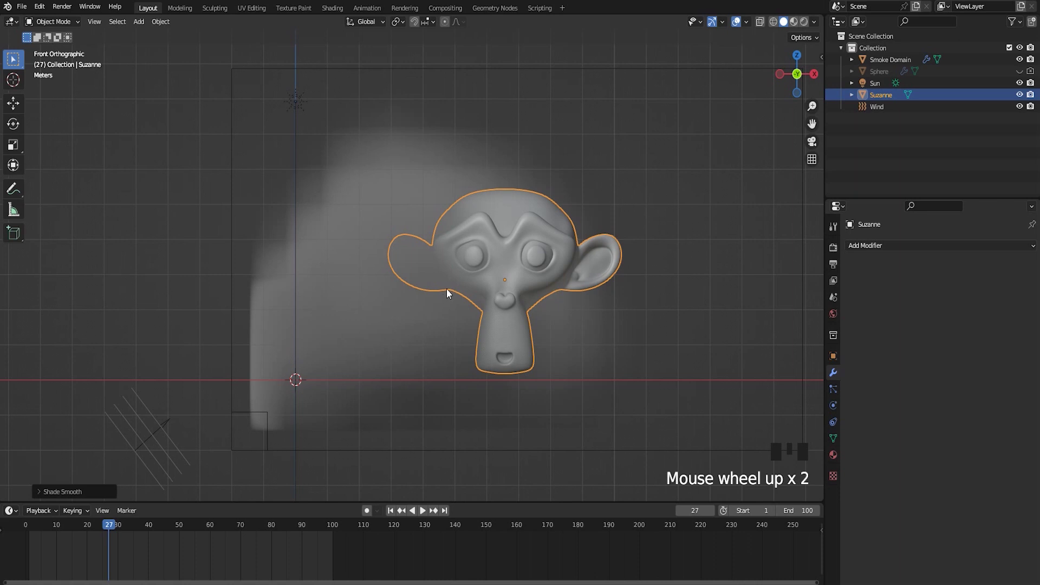
pyautogui.keyDown('shift'); pyautogui.moveTo(658, 287); pyautogui.dragTo(632, 289, button='middle'); pyautogui.keyUp('shift')
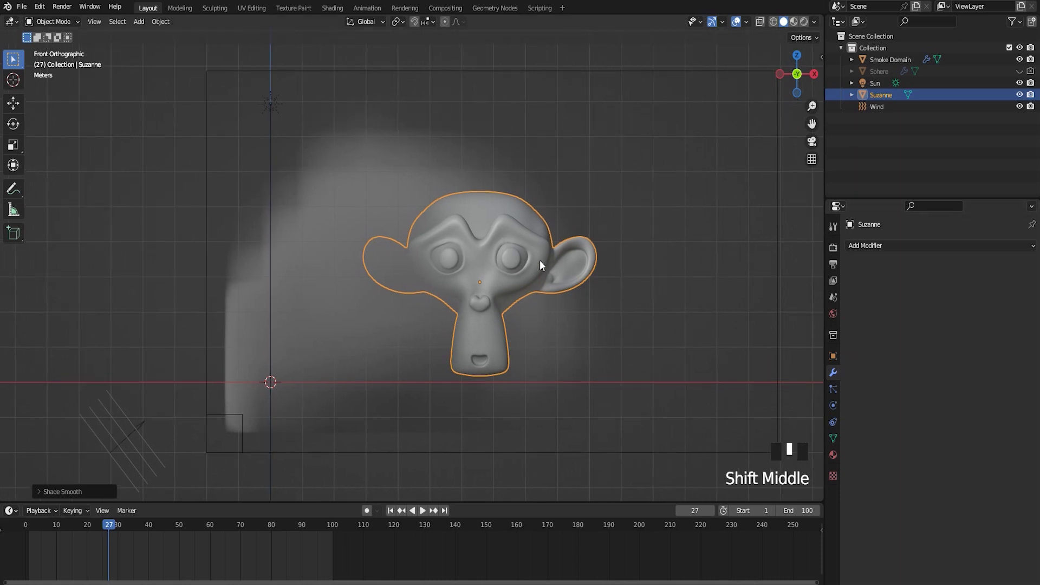
pyautogui.click(835, 408)
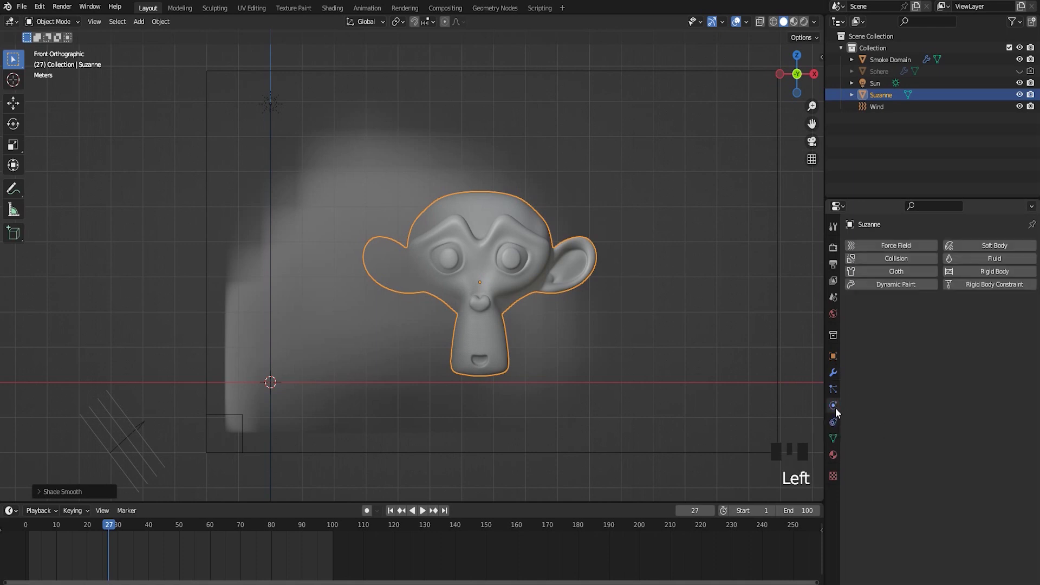
pyautogui.click(973, 261)
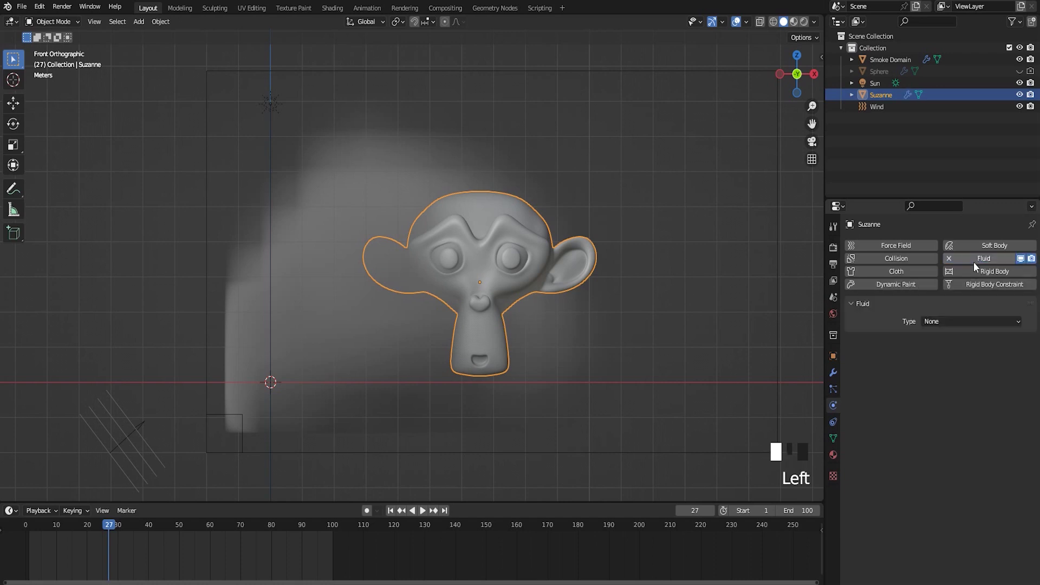
pyautogui.click(962, 321)
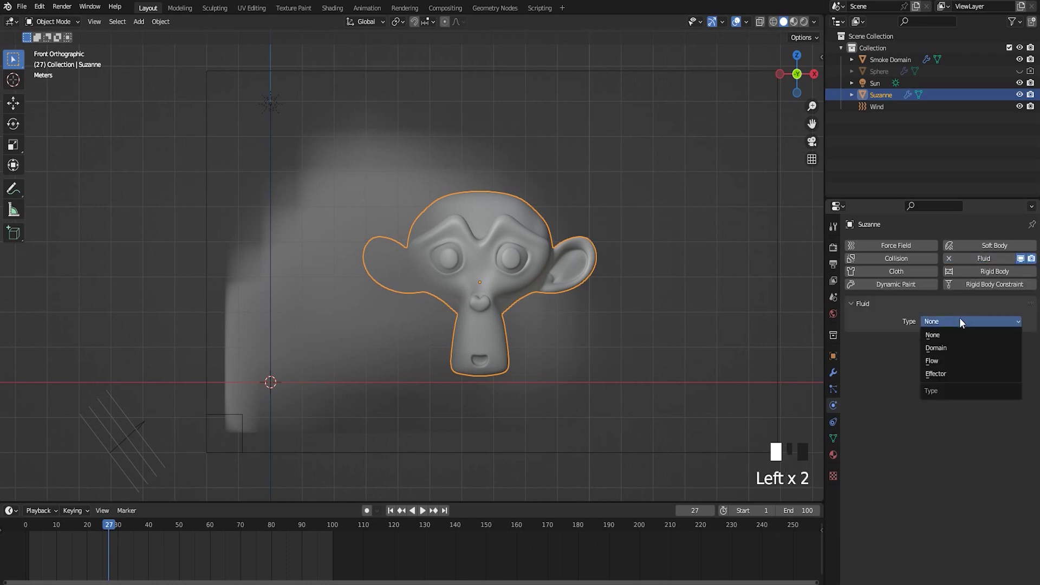
pyautogui.click(948, 373)
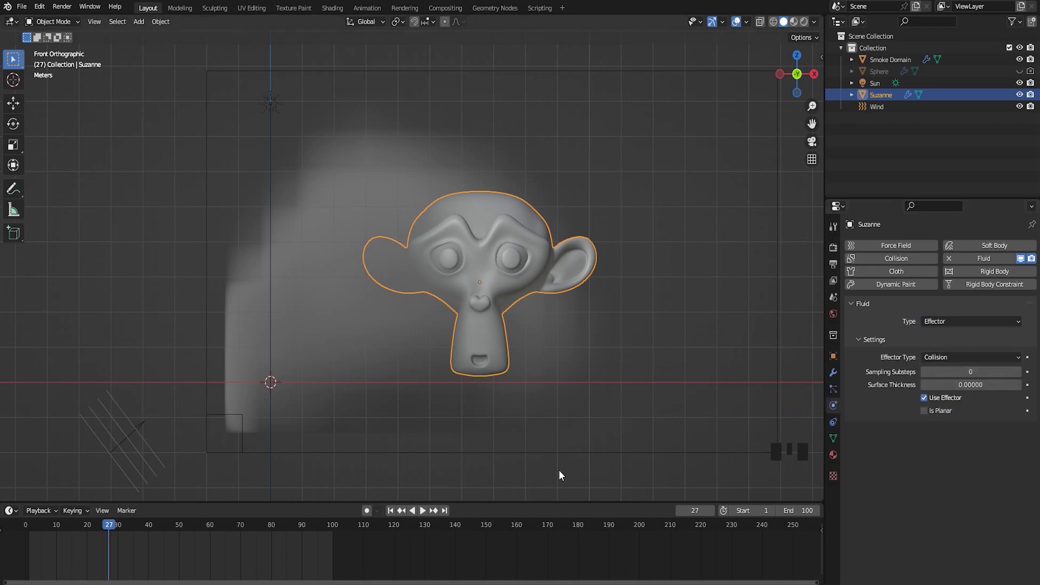
# Play the simulation from frame 0, examine how the smoke meets the monkey from front and angled views, and stop playback.
pyautogui.moveTo(110, 529); pyautogui.dragTo(20, 545)
pyautogui.keyDown('shift'); pyautogui.moveTo(482, 310); pyautogui.dragTo(488, 310, button='middle'); pyautogui.keyUp('shift')
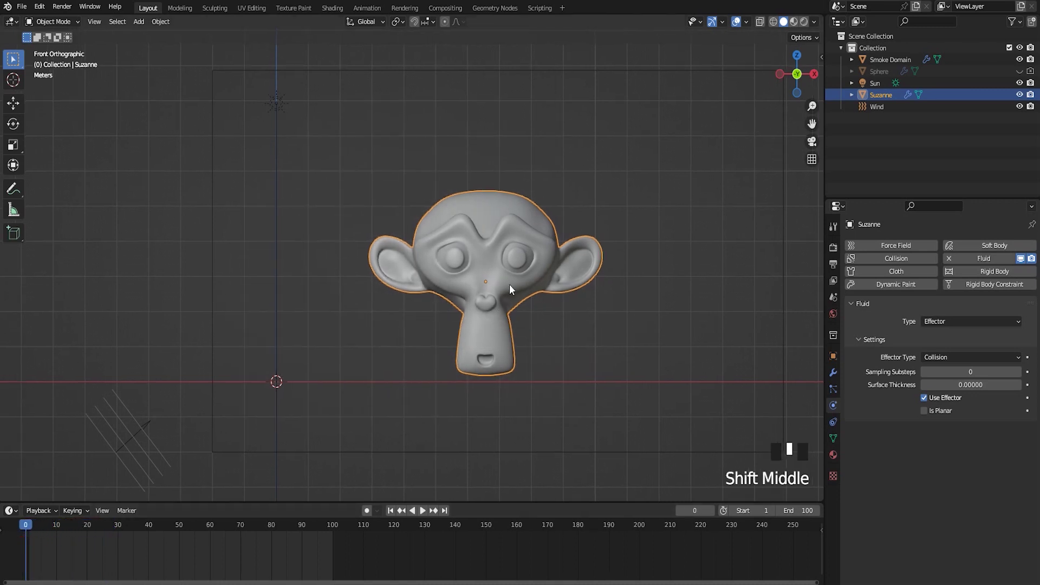
pyautogui.click(422, 511)
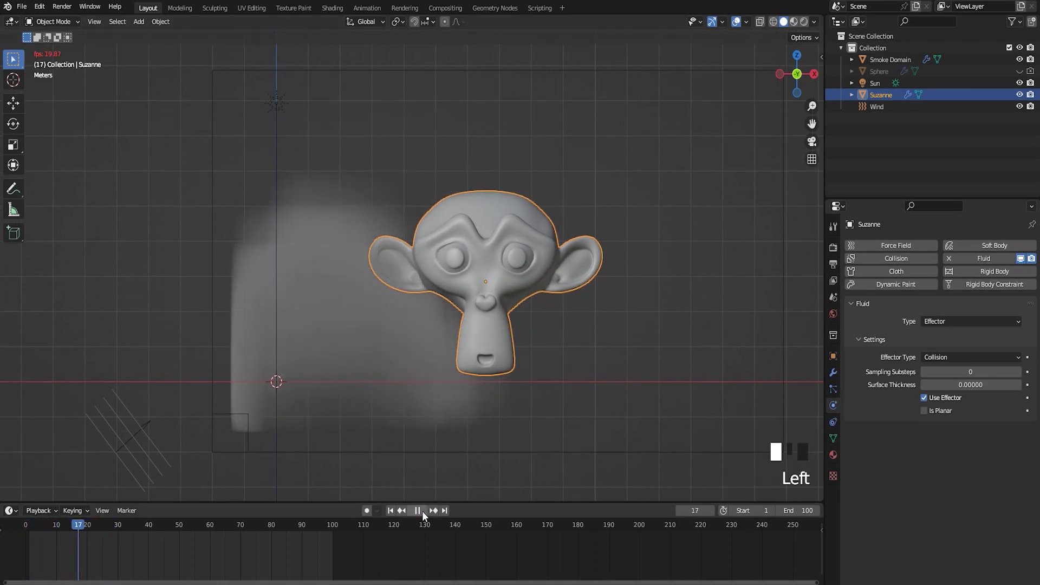
pyautogui.scroll(-3, 489, 347)
pyautogui.moveTo(488, 351); pyautogui.dragTo(453, 365, button='middle')
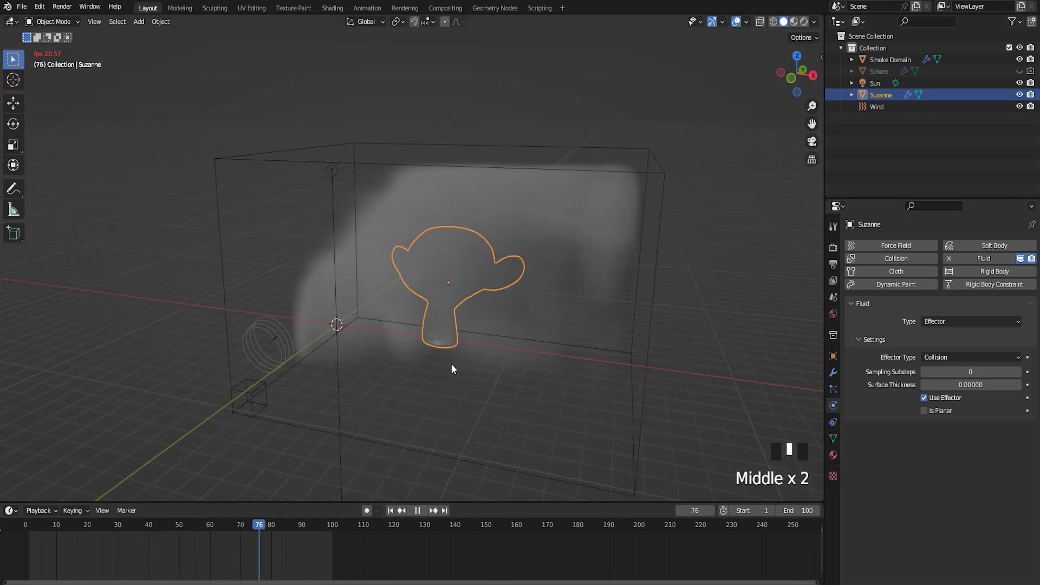
pyautogui.click(418, 511)
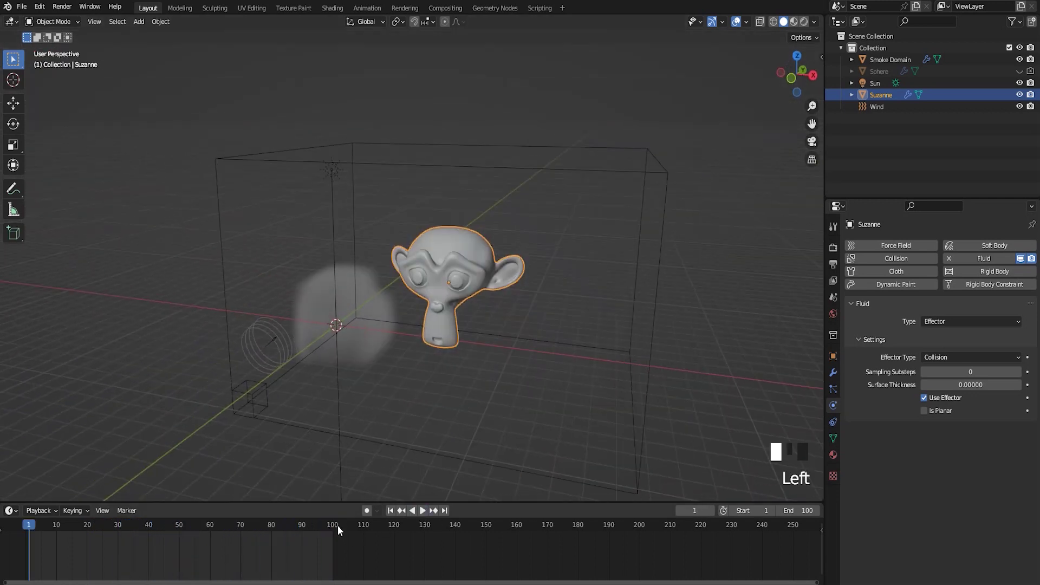
# Examine the smoke and monkey in front view with Rendered viewport shading.
pyautogui.click(804, 21)
pyautogui.moveTo(385, 409); pyautogui.dragTo(535, 324, button='middle')
pyautogui.press('KP_1')
pyautogui.scroll(3, 534, 325)
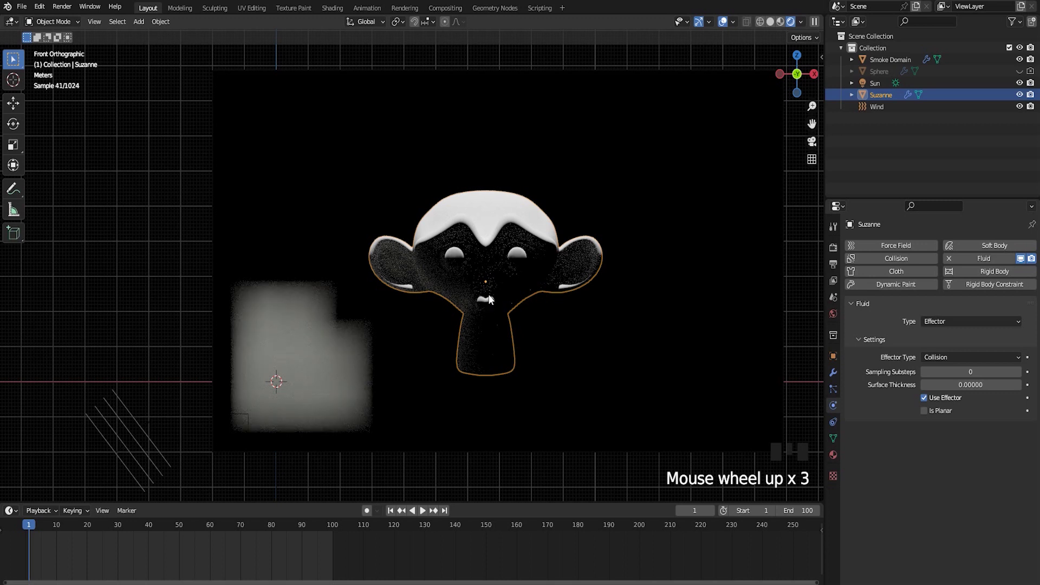
pyautogui.scroll(-4, 488, 273)
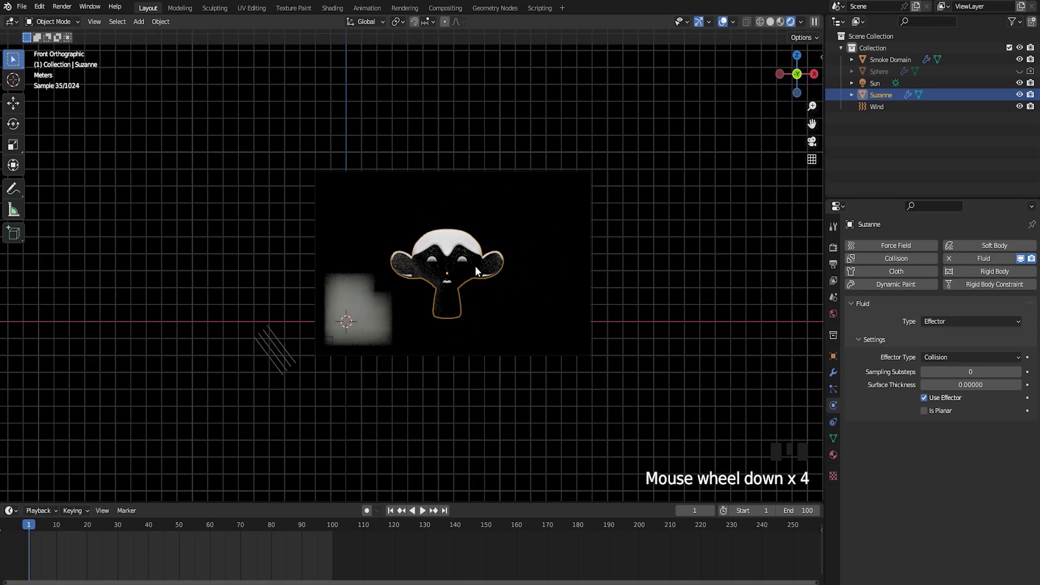
pyautogui.scroll(2, 455, 284)
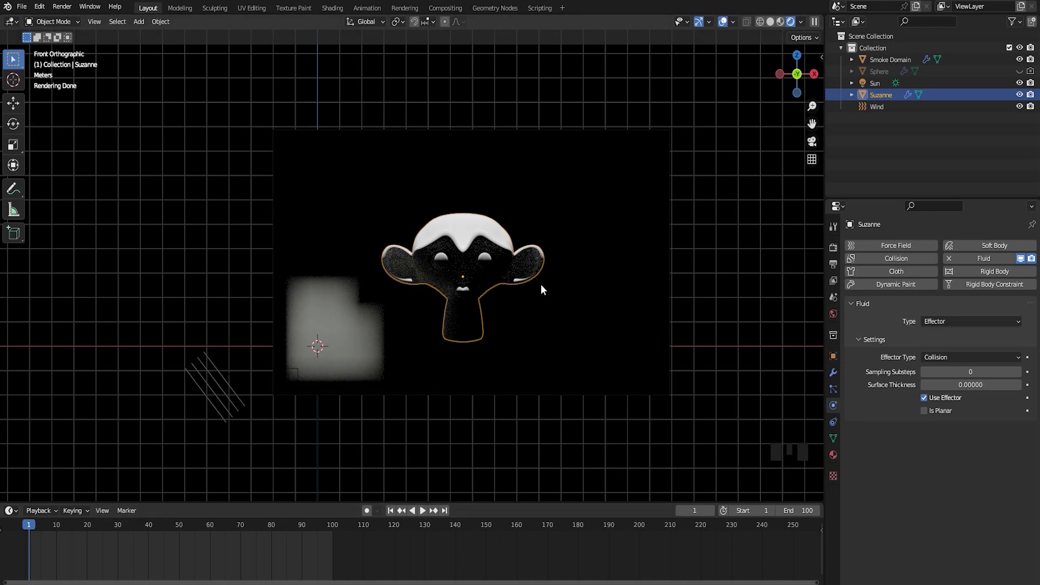
# Switch the viewport to Material Preview shading and add an area light at the 3D cursor.
pyautogui.click(780, 21)
pyautogui.scroll(-4, 329, 317)
pyautogui.moveTo(329, 317); pyautogui.dragTo(360, 325, button='middle')
pyautogui.hotkey('shift', 'a')
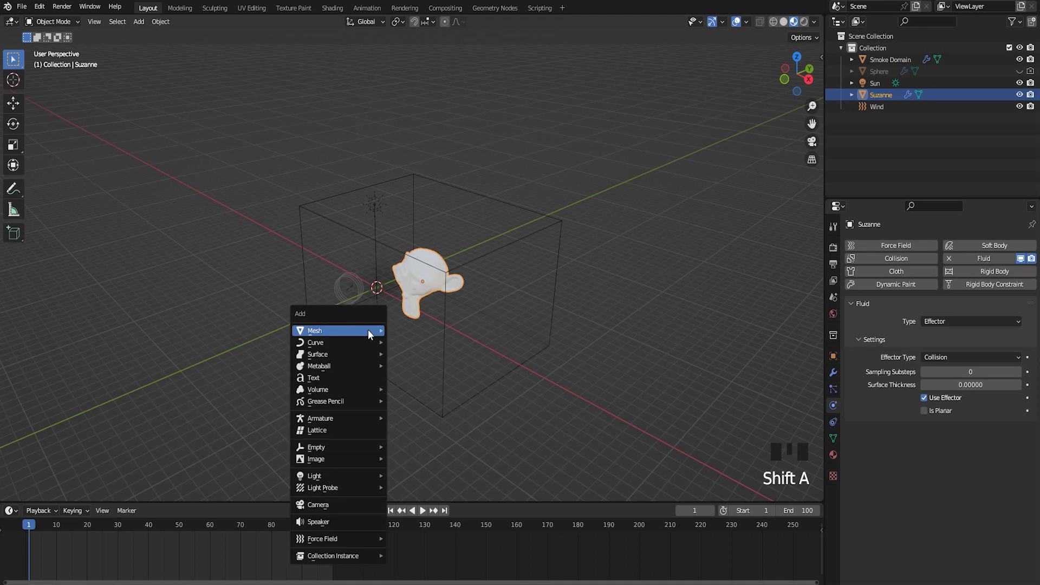
pyautogui.moveTo(325, 478)
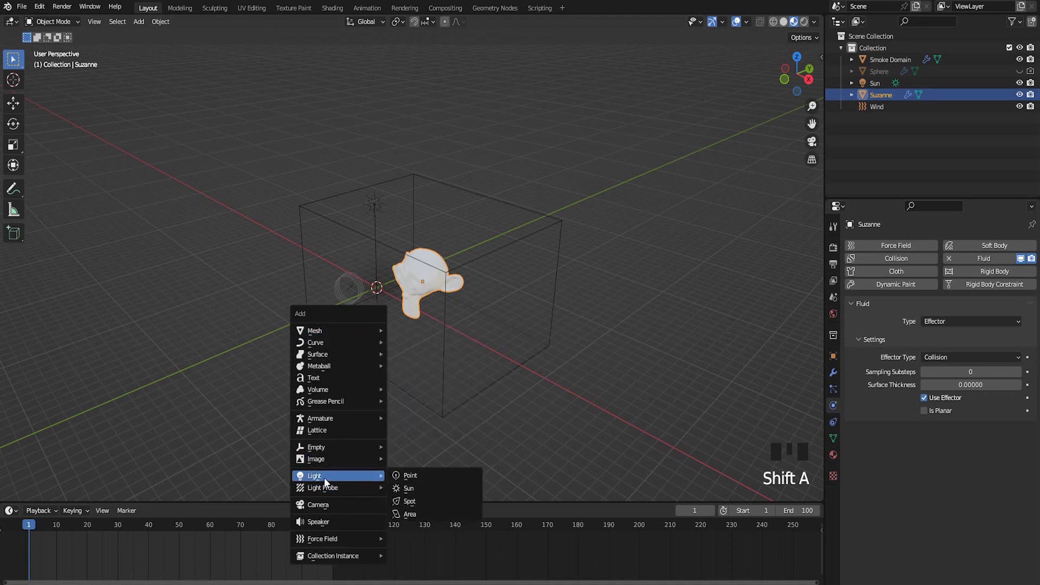
pyautogui.click(408, 514)
pyautogui.moveTo(410, 385); pyautogui.dragTo(388, 380, button='middle')
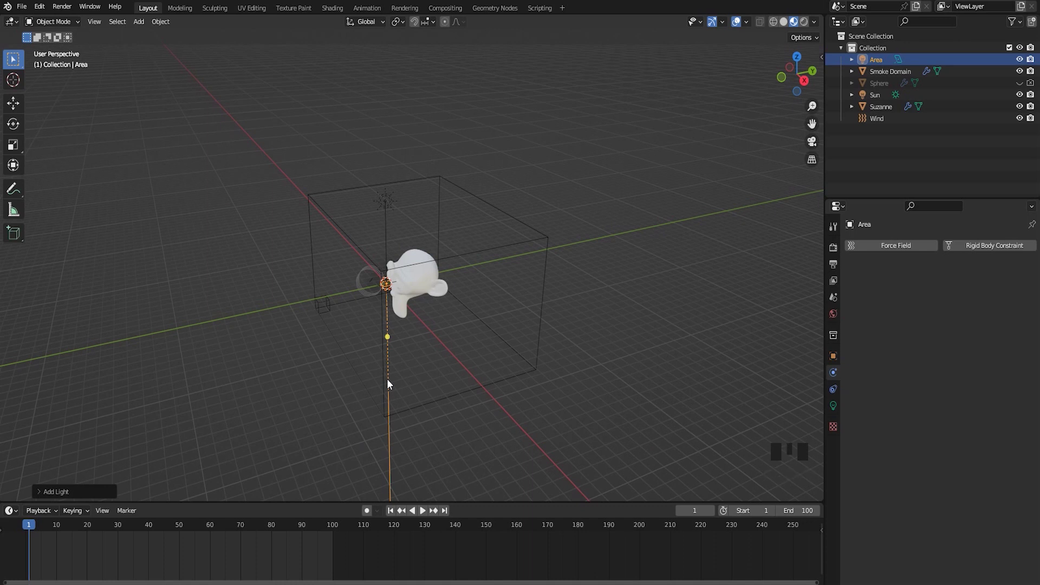
# In right view, tilt the area light toward the monkey and move it about 12.5 m along negative Y and 10 m up.
pyautogui.press('KP_3')
pyautogui.press('r')
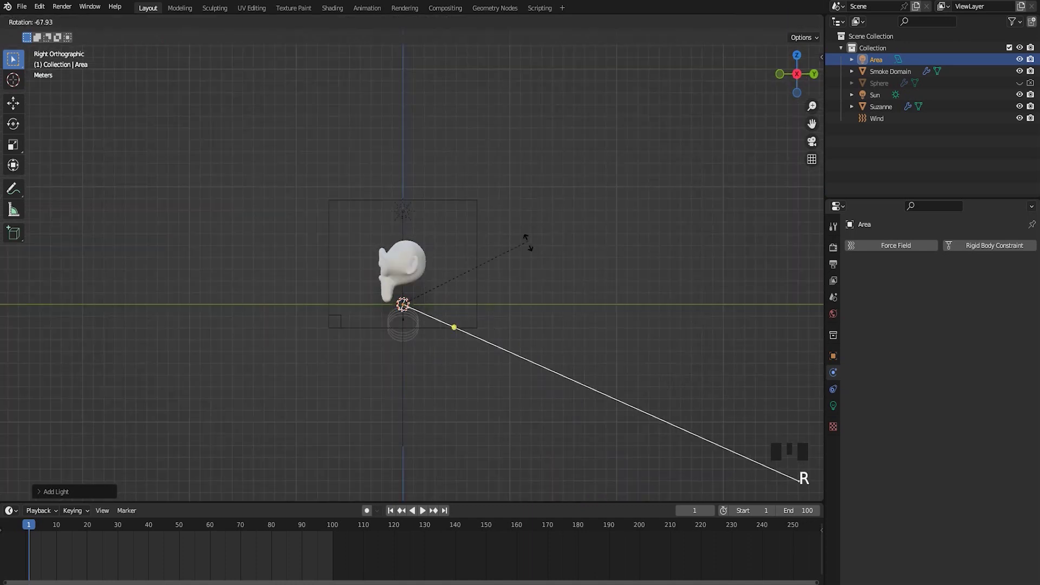
pyautogui.click(523, 270)
pyautogui.press('g')
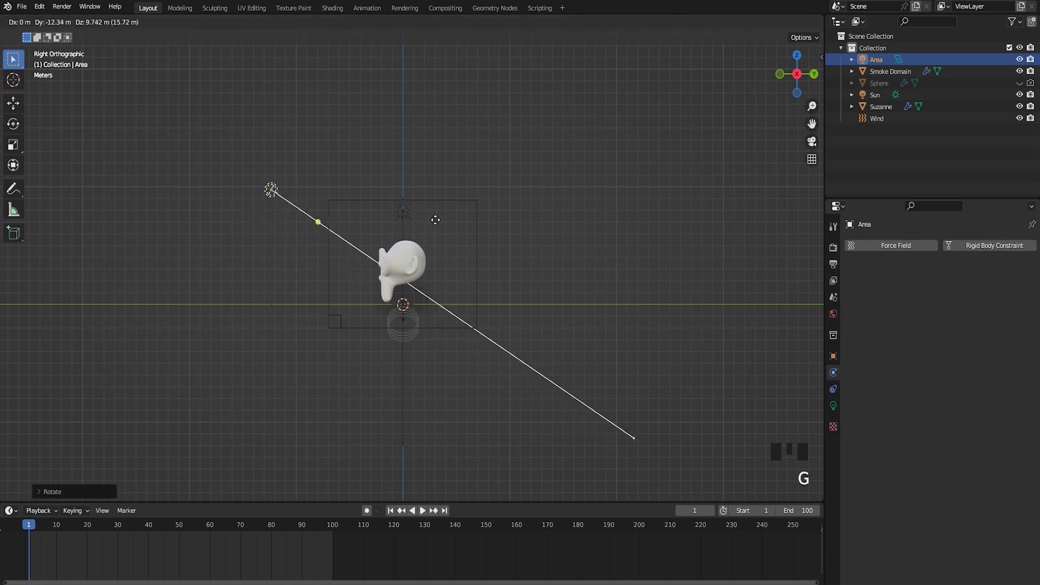
pyautogui.click(428, 220)
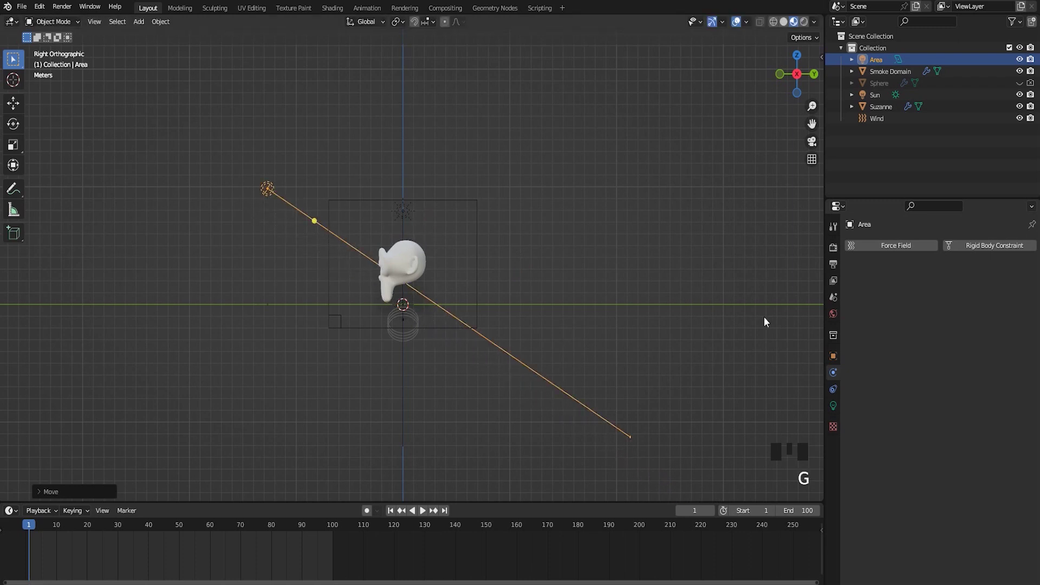
# Set the area light's power to 17 W and preview the scene in Rendered shading from the front.
pyautogui.click(832, 405)
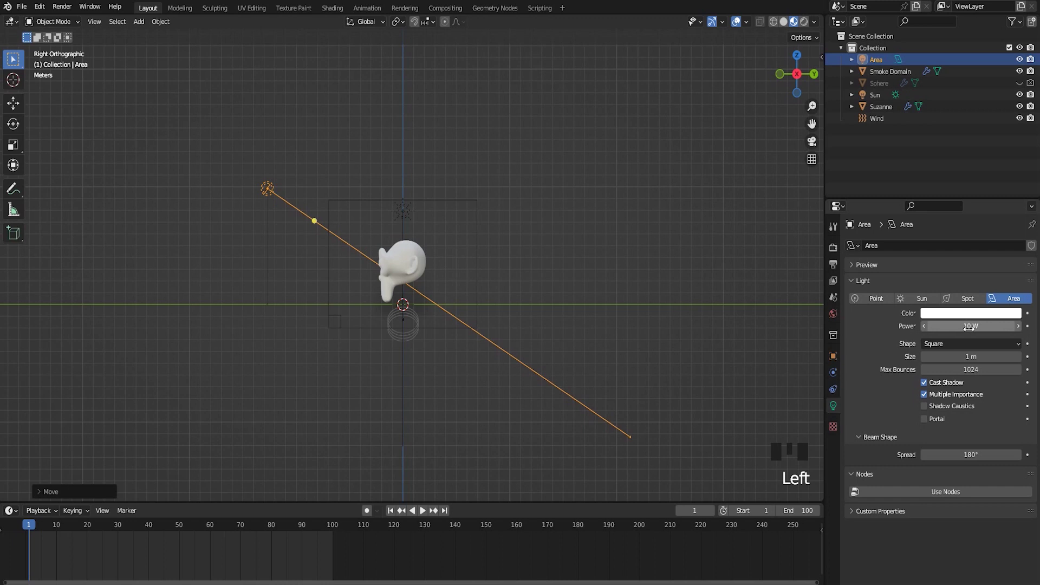
pyautogui.moveTo(967, 328); pyautogui.dragTo(969, 328)
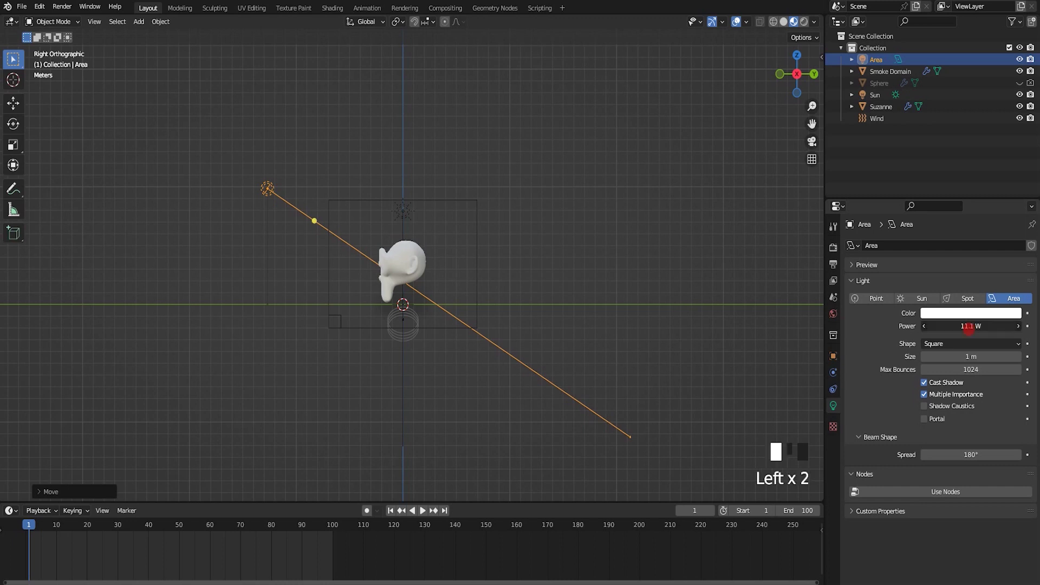
pyautogui.click(804, 22)
pyautogui.moveTo(458, 293); pyautogui.dragTo(592, 301, button='middle')
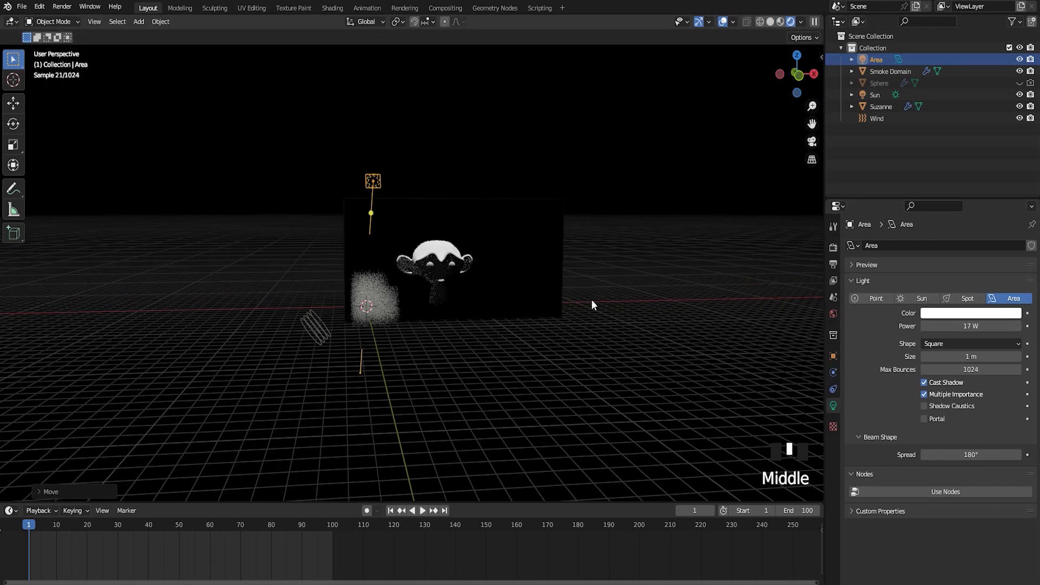
pyautogui.press('KP_1')
pyautogui.scroll(3, 531, 299)
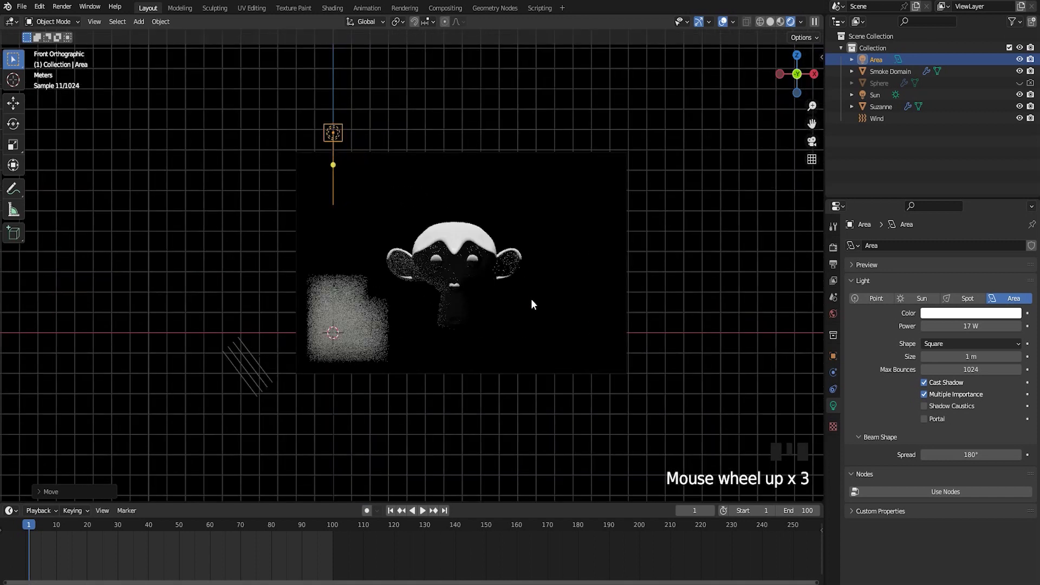
# Move the area light about 6.7 m along X and slightly down, above the monkey, and raise its power to 207.8 W.
pyautogui.press('g')
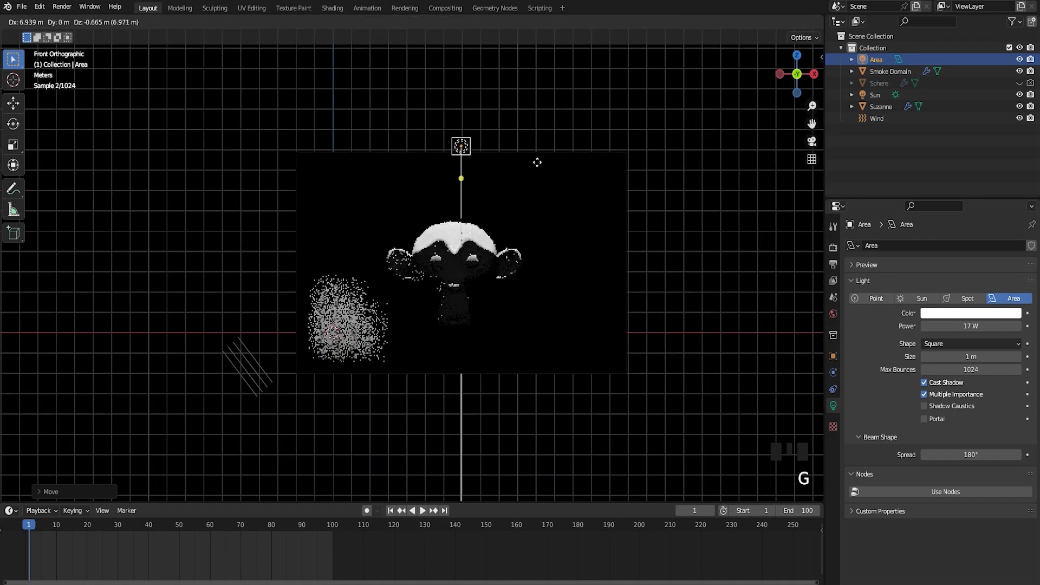
pyautogui.click(533, 174)
pyautogui.moveTo(971, 326); pyautogui.dragTo(969, 325)
pyautogui.scroll(3, 463, 295)
pyautogui.keyDown('shift'); pyautogui.moveTo(525, 307); pyautogui.dragTo(479, 264, button='middle'); pyautogui.keyUp('shift')
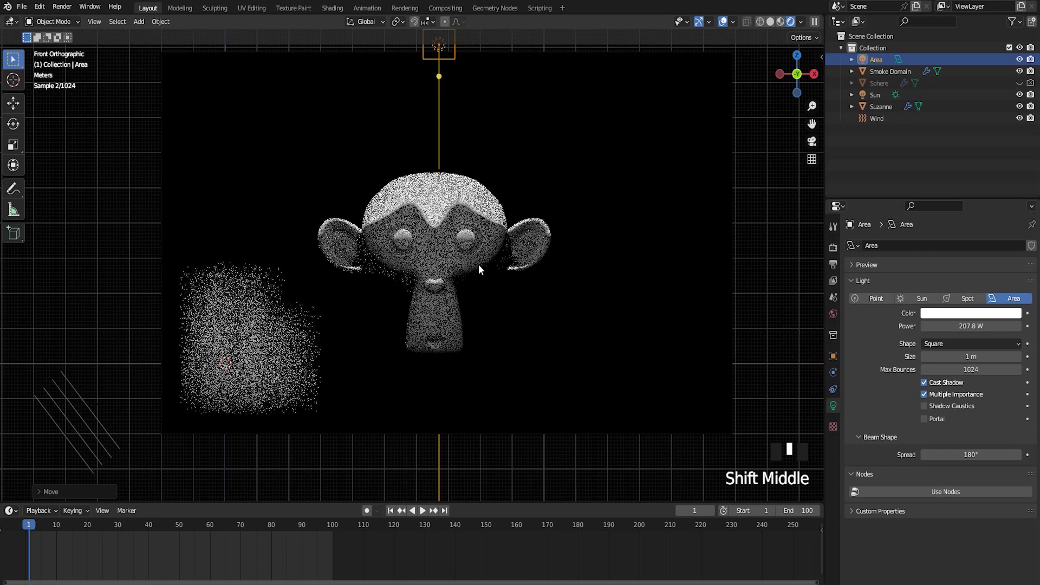
# Select the monkey mesh and give it a new Principled BSDF material.
pyautogui.click(478, 211)
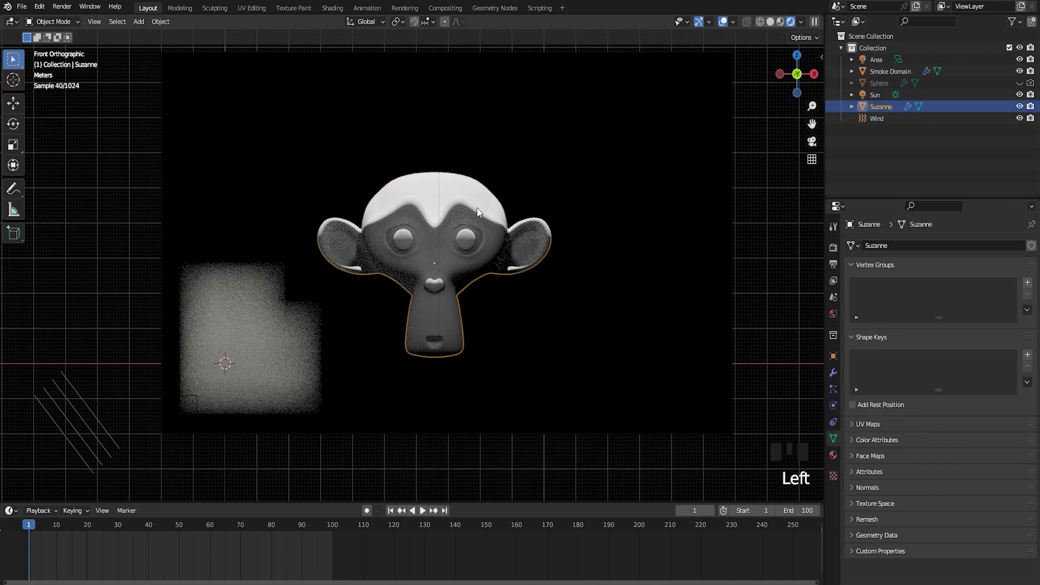
pyautogui.scroll(1, 476, 207)
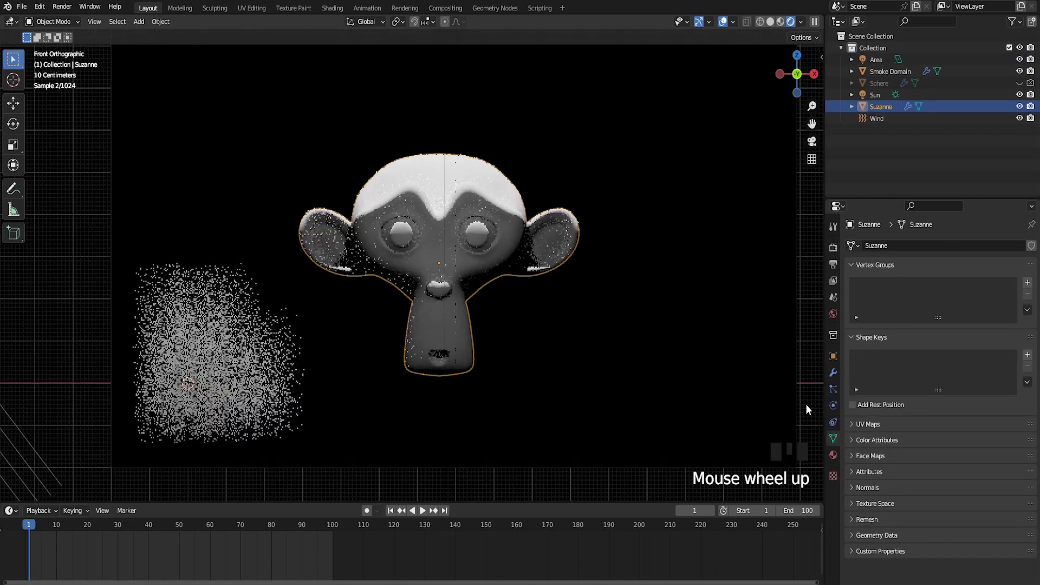
pyautogui.click(835, 454)
pyautogui.click(956, 295)
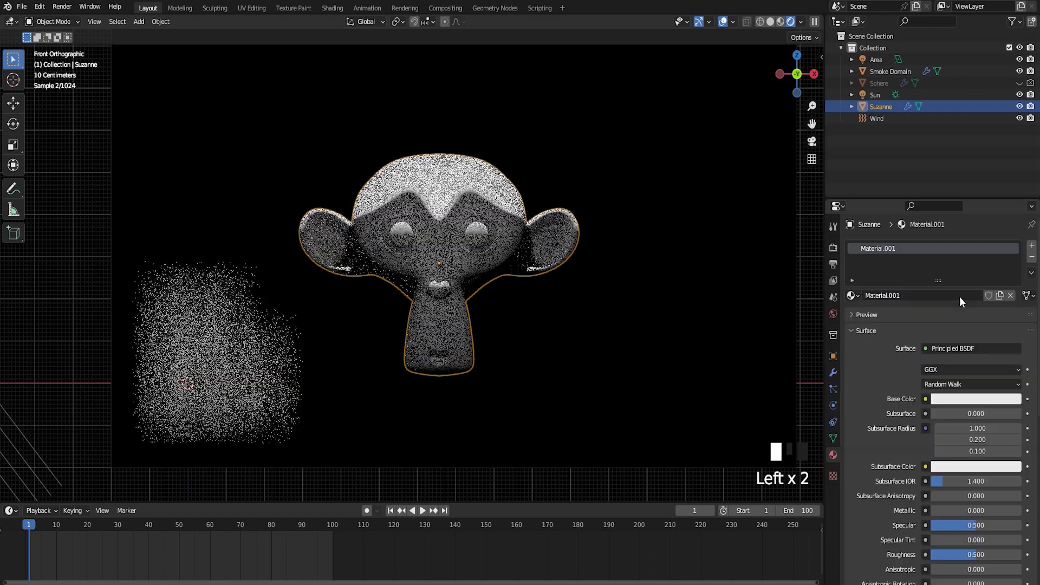
# Give the monkey's material a red base color and set Metallic to 0.193.
pyautogui.click(970, 399)
pyautogui.moveTo(965, 275); pyautogui.dragTo(969, 315)
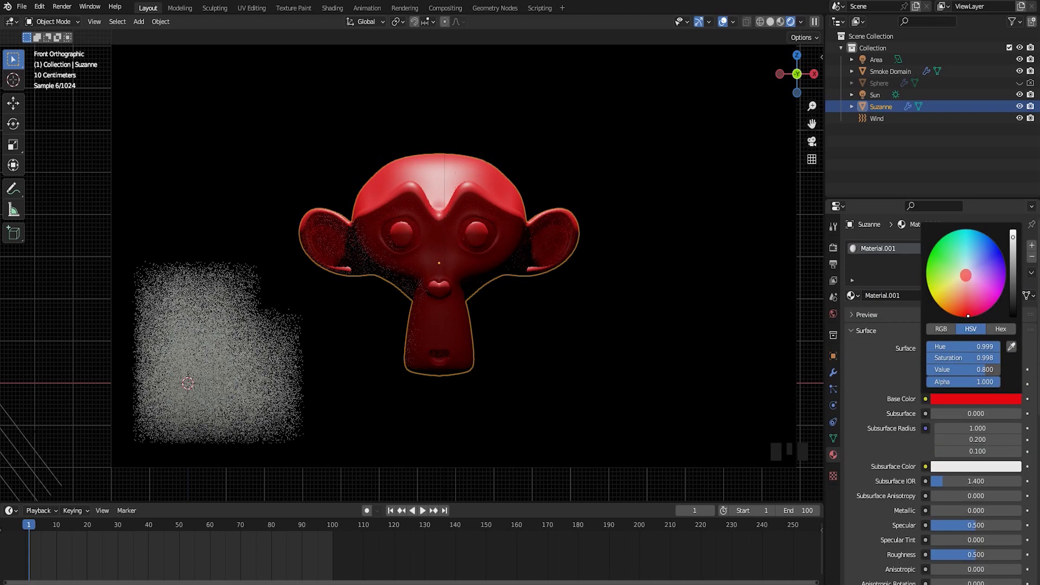
pyautogui.moveTo(945, 509)
pyautogui.mouseDown()
pyautogui.moveTo(963, 509)
pyautogui.moveTo(945, 509)
pyautogui.mouseUp()
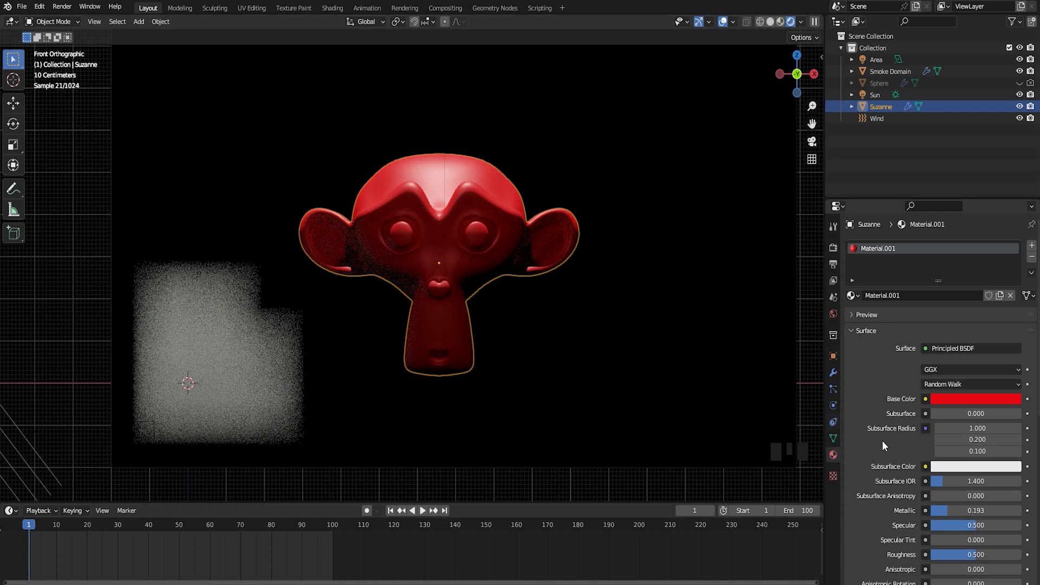
# Set the red material's Specular to 0.629 and Roughness to 0.518.
pyautogui.moveTo(975, 554); pyautogui.dragTo(975, 555)
pyautogui.moveTo(976, 555); pyautogui.dragTo(986, 526)
pyautogui.scroll(-1, 554, 422)
pyautogui.click(498, 377)
pyautogui.keyDown('shift'); pyautogui.moveTo(499, 377); pyautogui.dragTo(535, 358, button='middle'); pyautogui.keyUp('shift')
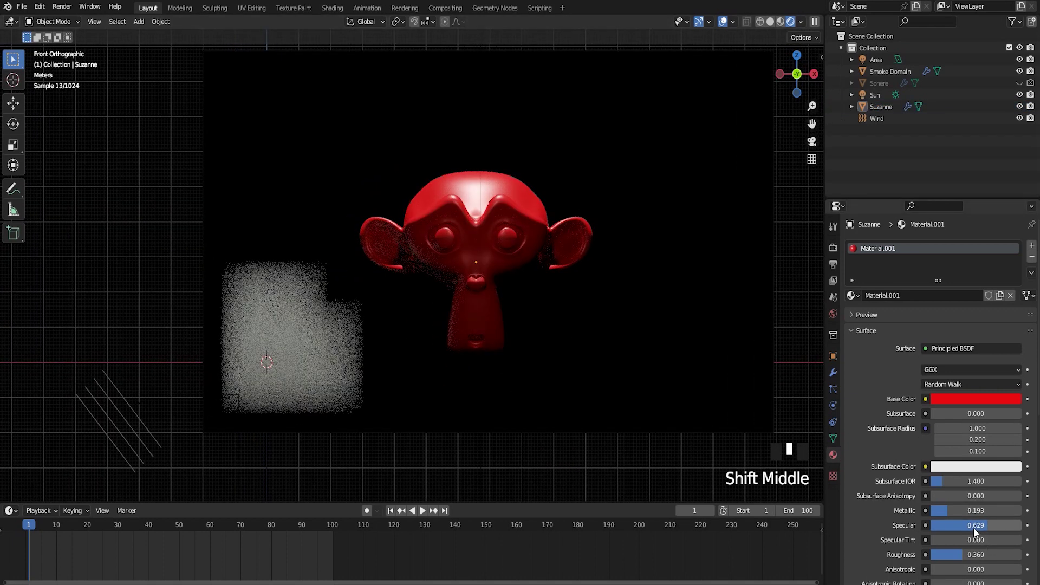
pyautogui.moveTo(961, 553); pyautogui.dragTo(976, 554)
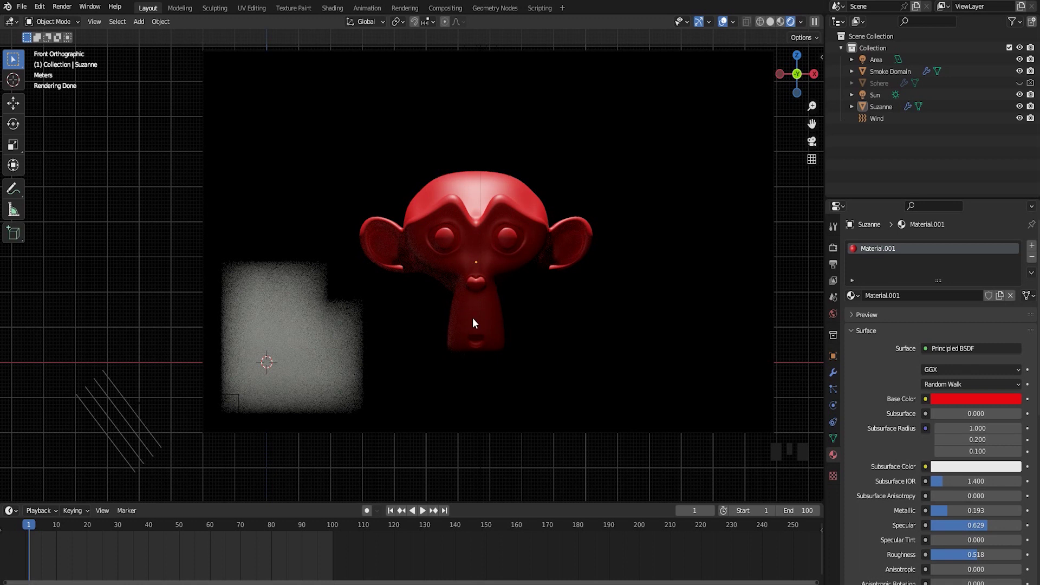
# Play the smoke simulation in the rendered front view and pause it at frame 47 to examine the result.
pyautogui.scroll(-1, 460, 362)
pyautogui.keyDown('shift'); pyautogui.moveTo(476, 316); pyautogui.dragTo(495, 292, button='middle'); pyautogui.keyUp('shift')
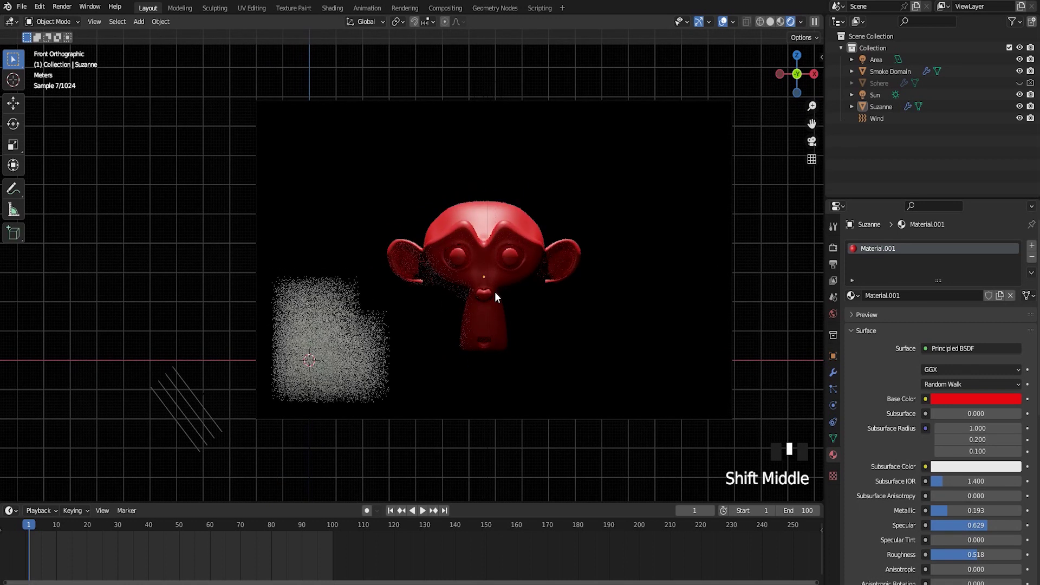
pyautogui.press('space')
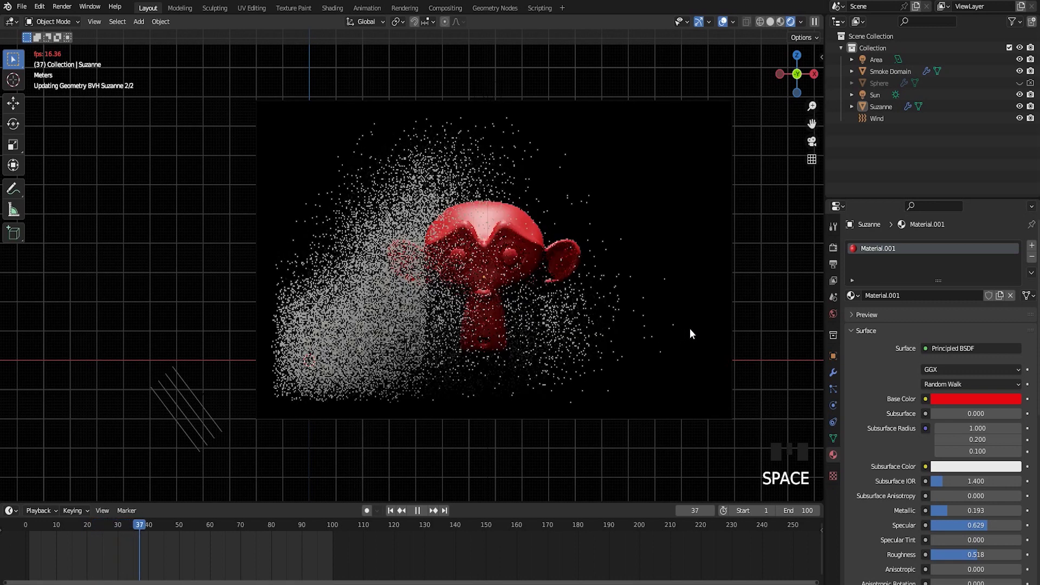
pyautogui.press('space')
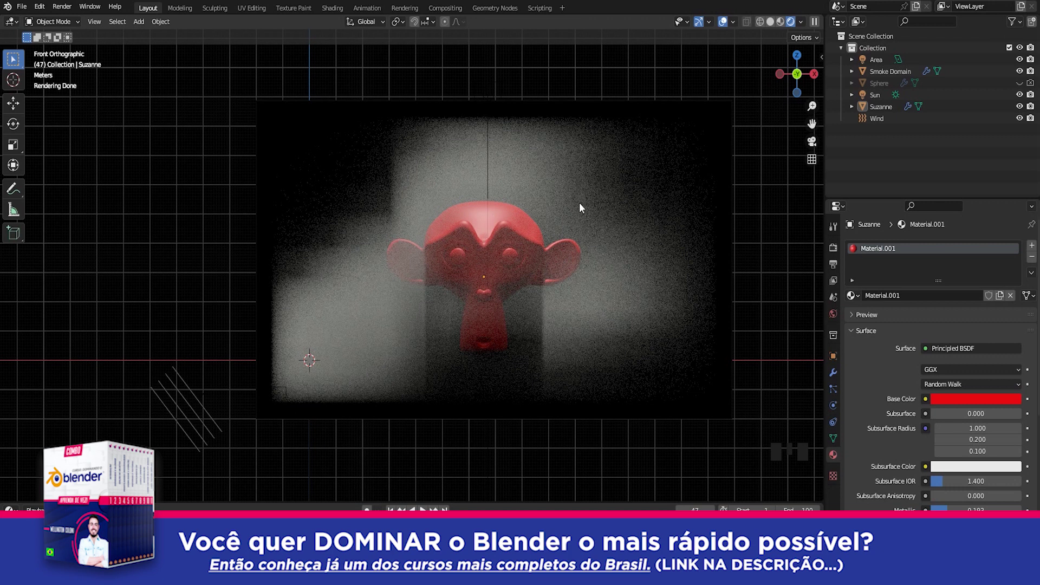
# Return to Solid shading and insert a Rotation keyframe on the monkey at frame 0.
pyautogui.click(770, 21)
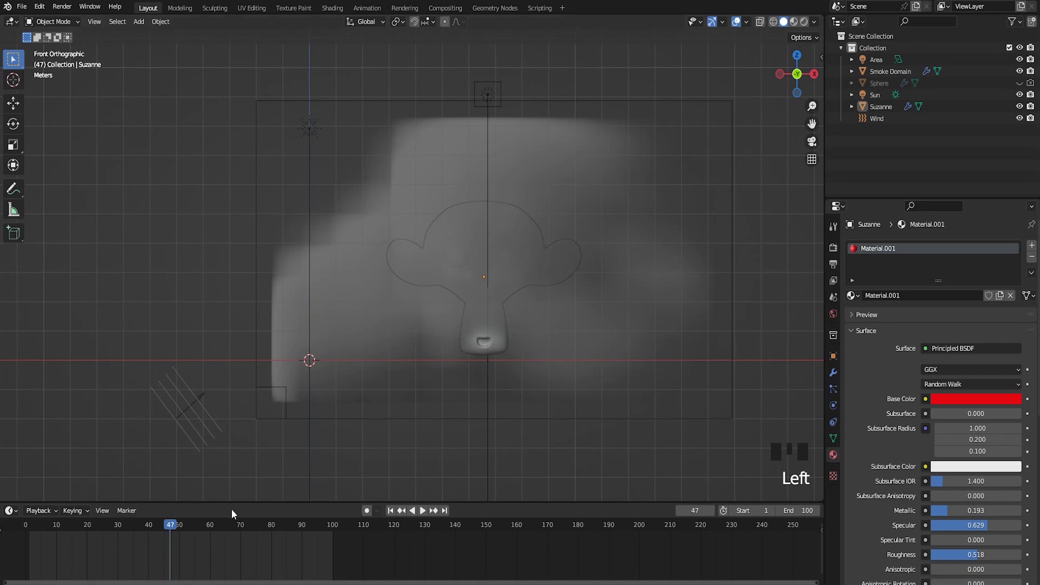
pyautogui.moveTo(158, 533); pyautogui.dragTo(815, 533)
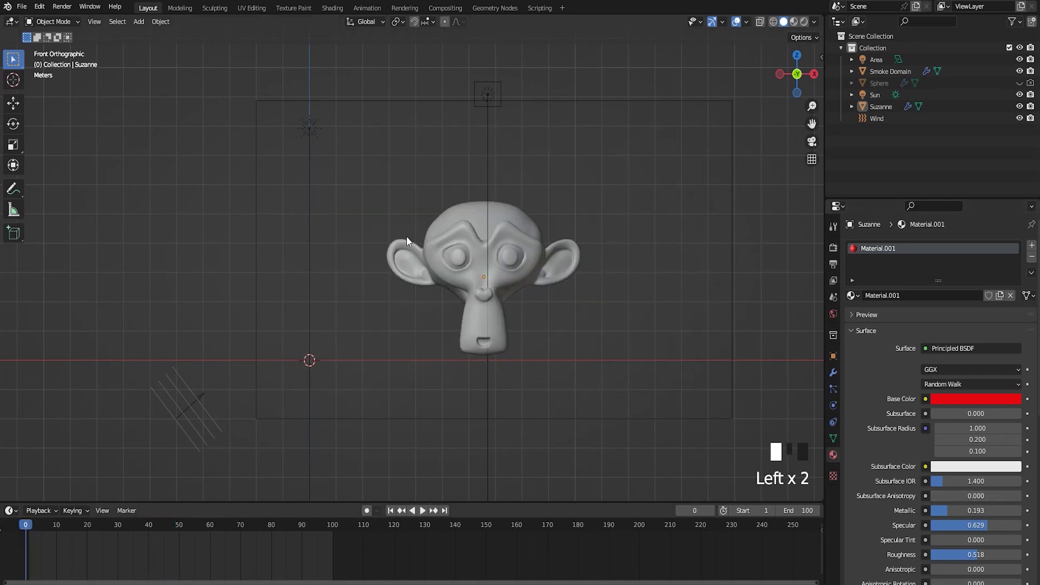
pyautogui.click(451, 230)
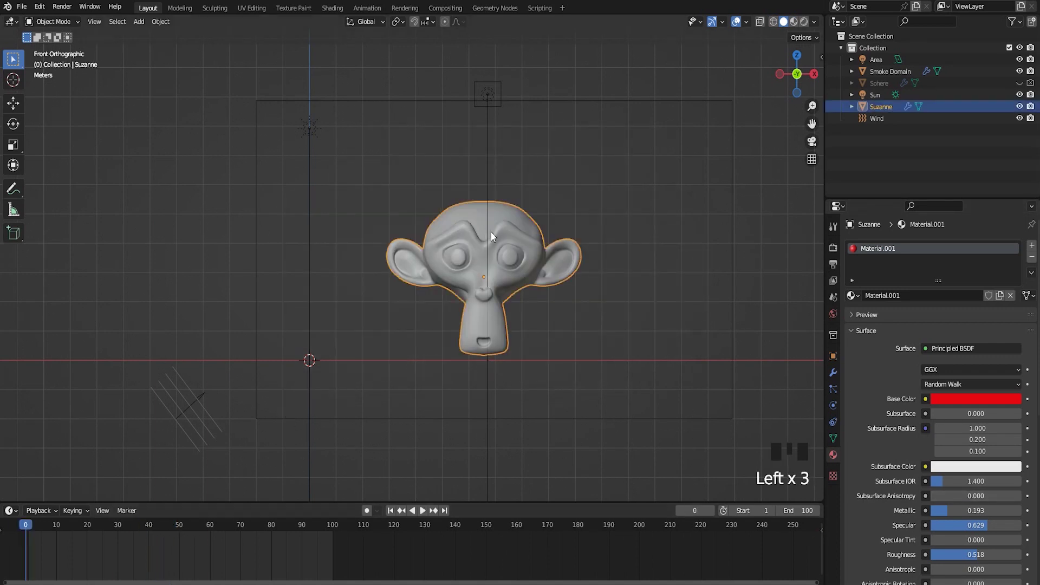
pyautogui.press('i')
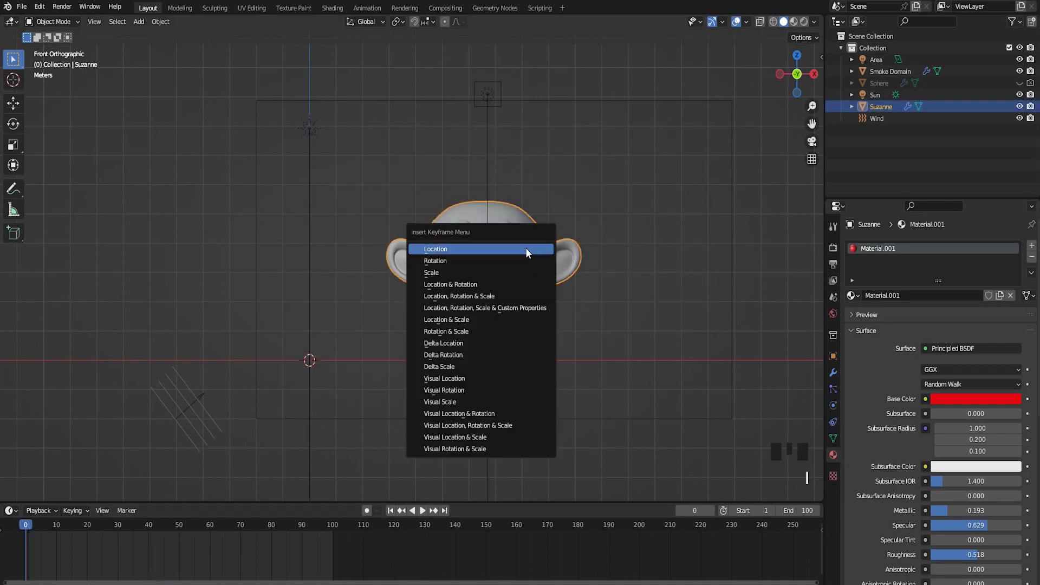
pyautogui.click(450, 262)
# At frame 100, set the monkey's Z rotation to 1800° and keyframe it.
pyautogui.moveTo(40, 526); pyautogui.dragTo(265, 536)
pyautogui.moveTo(328, 537); pyautogui.dragTo(333, 537)
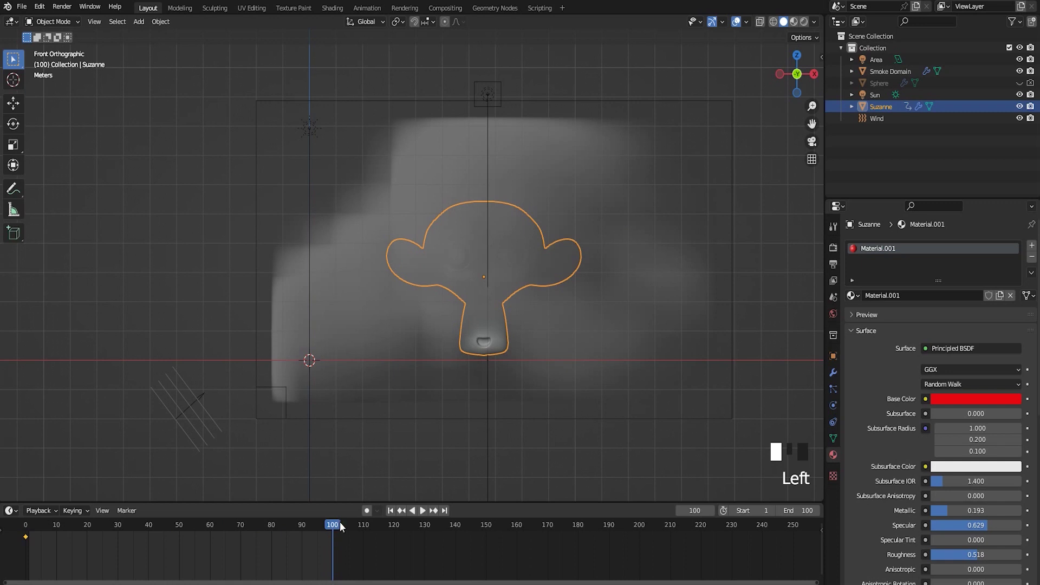
pyautogui.click(823, 56)
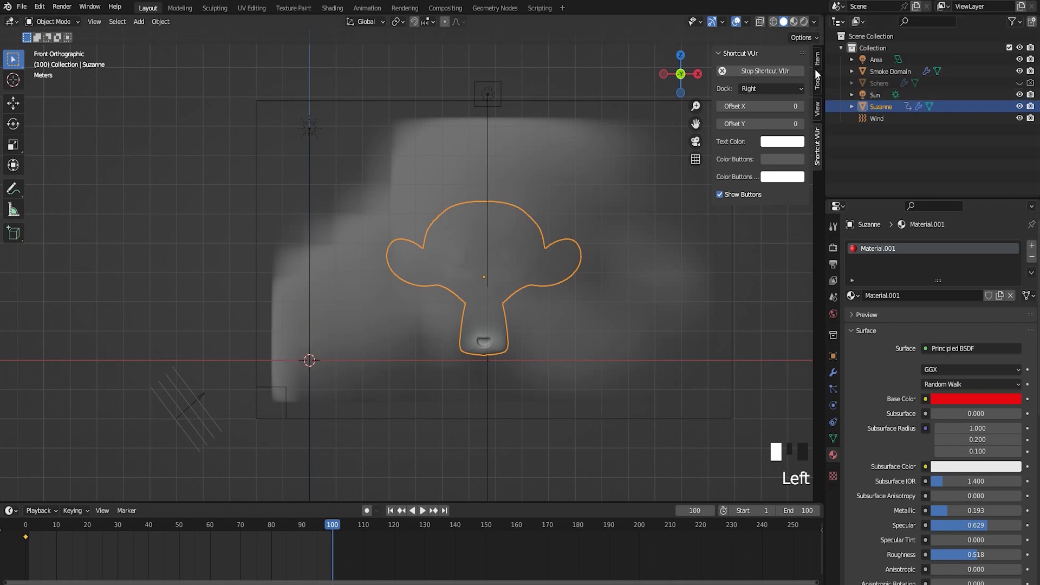
pyautogui.click(819, 64)
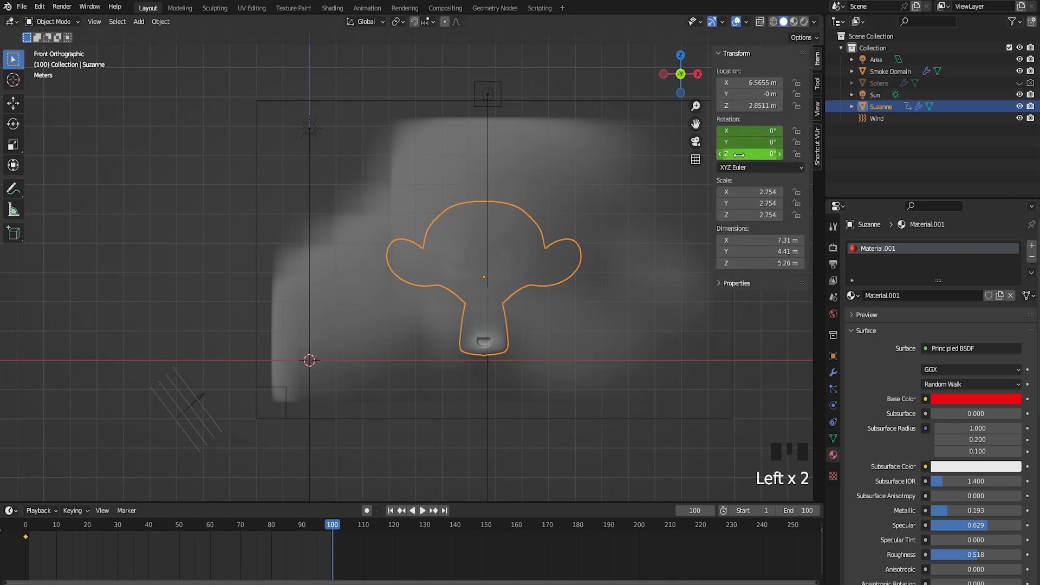
pyautogui.moveTo(739, 155); pyautogui.dragTo(759, 155)
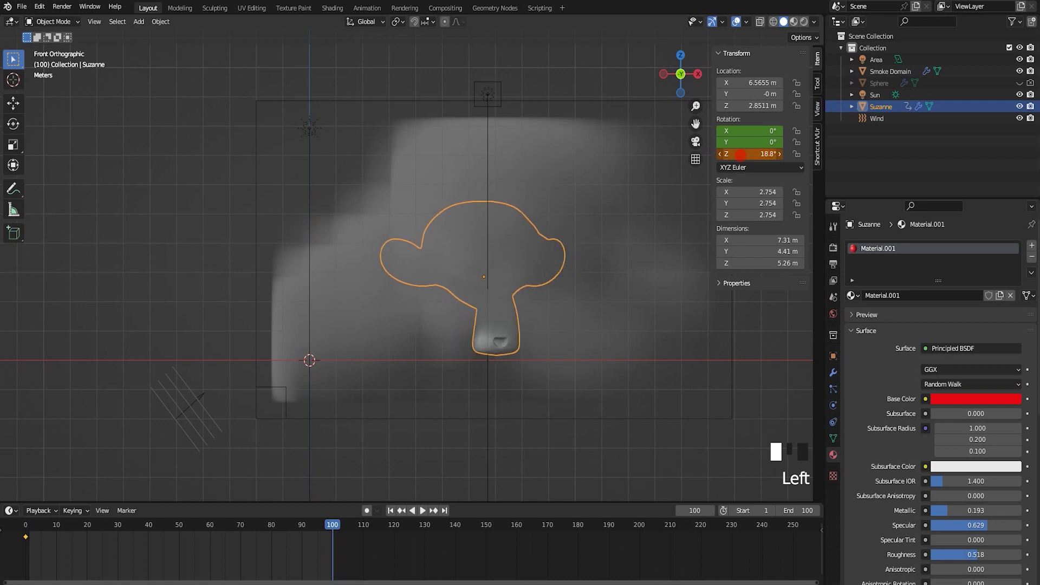
pyautogui.rightClick(740, 155)
pyautogui.doubleClick(764, 156)
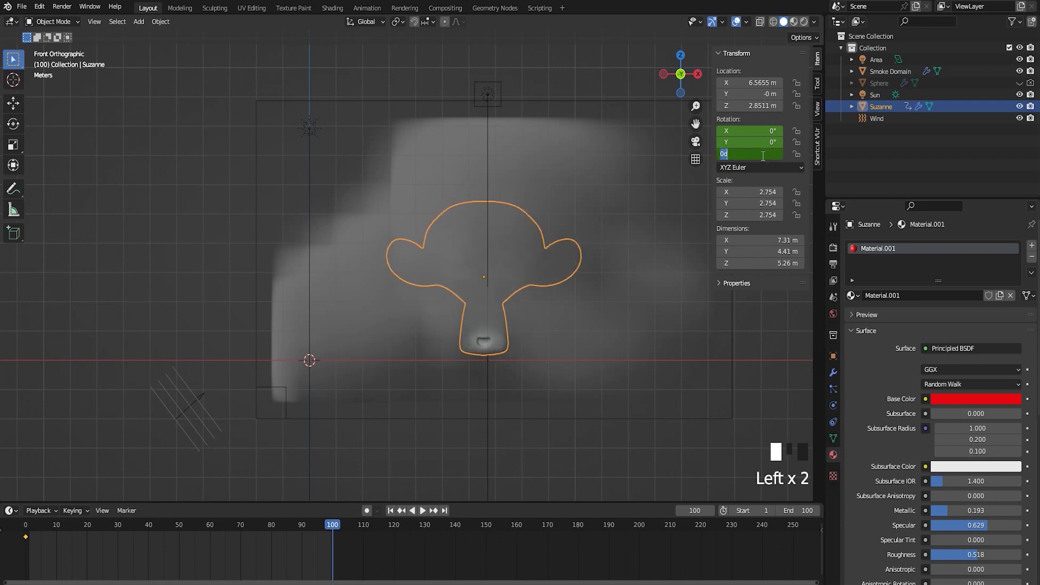
pyautogui.write('1800')
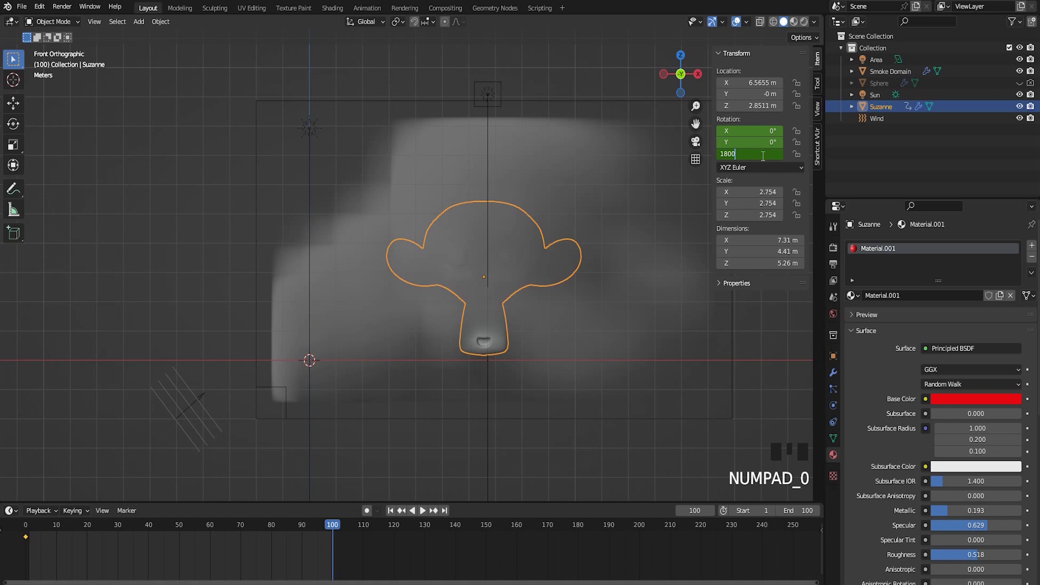
pyautogui.press('Return')
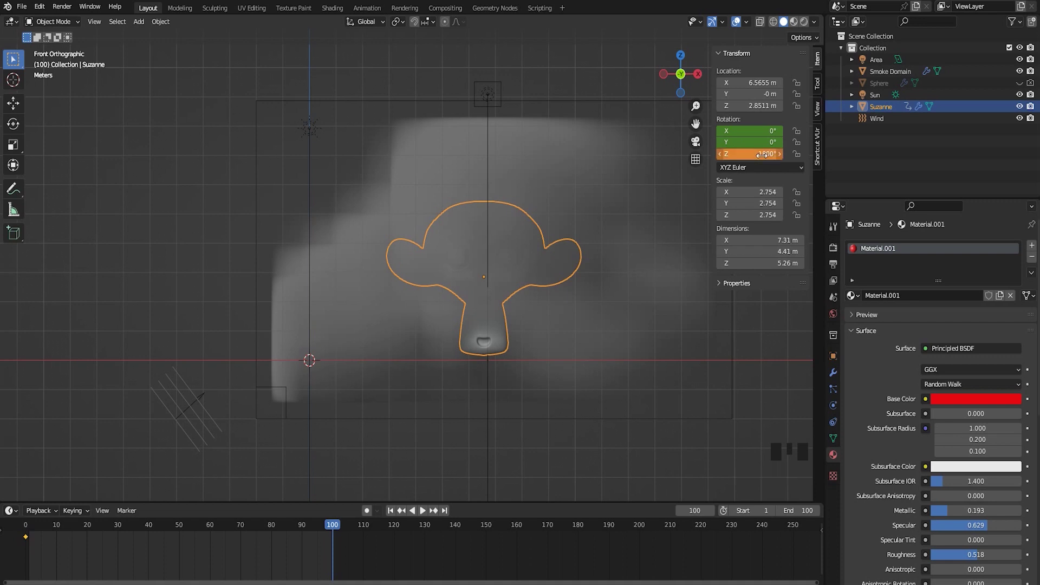
pyautogui.press('i')
# Play the animation from frame 0 in Solid shading to check how the smoke reacts to the spinning monkey.
pyautogui.moveTo(337, 533); pyautogui.dragTo(19, 551)
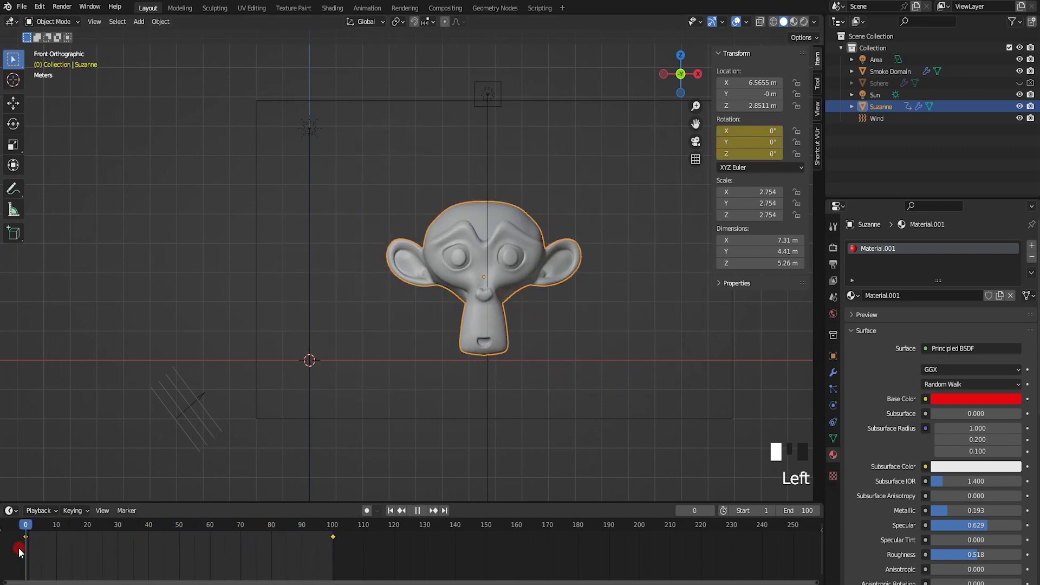
pyautogui.press('space')
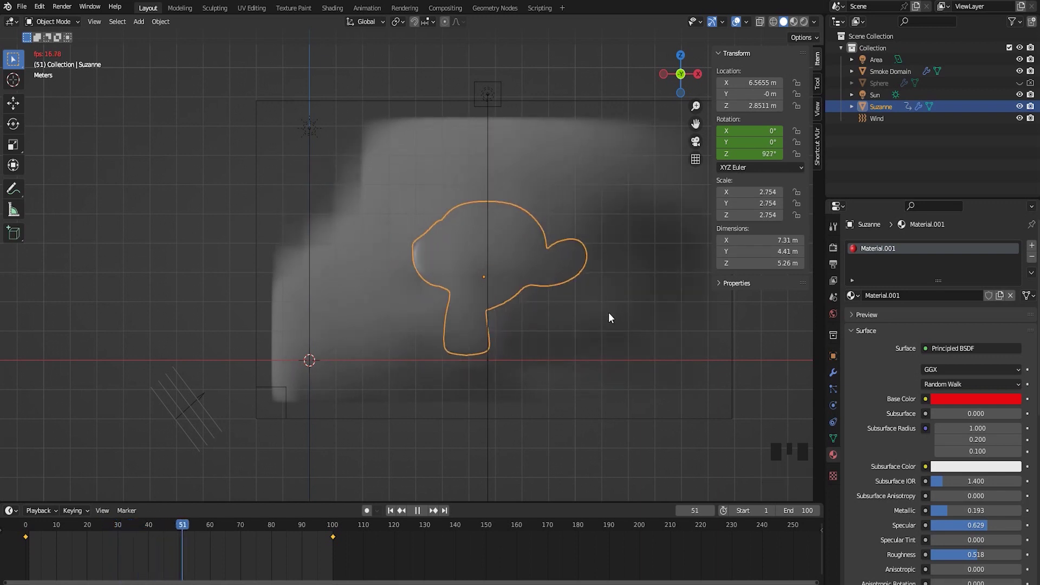
pyautogui.click(578, 459)
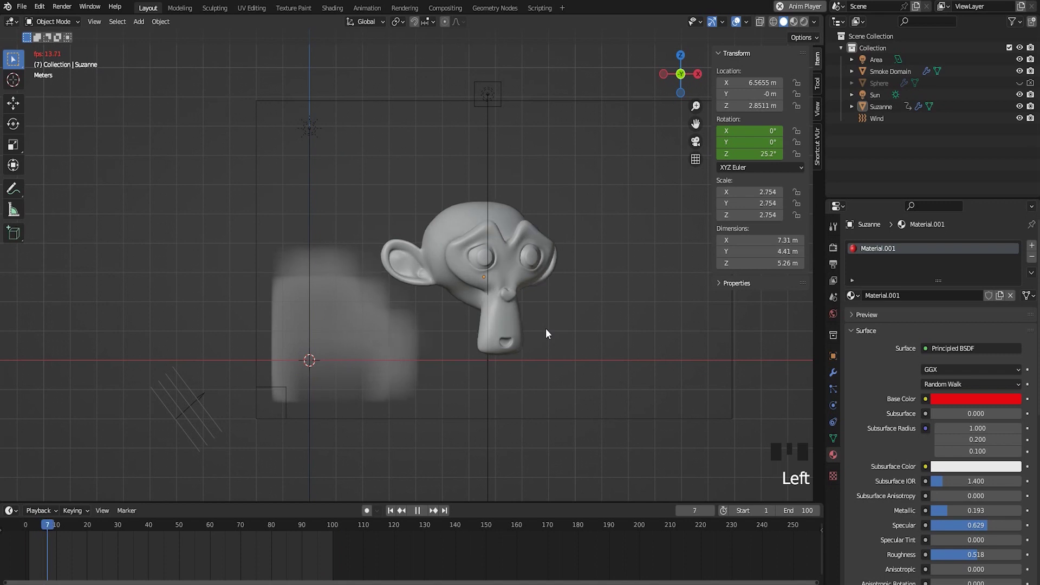
pyautogui.scroll(-2, 515, 341)
pyautogui.moveTo(514, 339); pyautogui.dragTo(501, 322, button='middle')
pyautogui.scroll(1, 504, 344)
pyautogui.scroll(1, 500, 321)
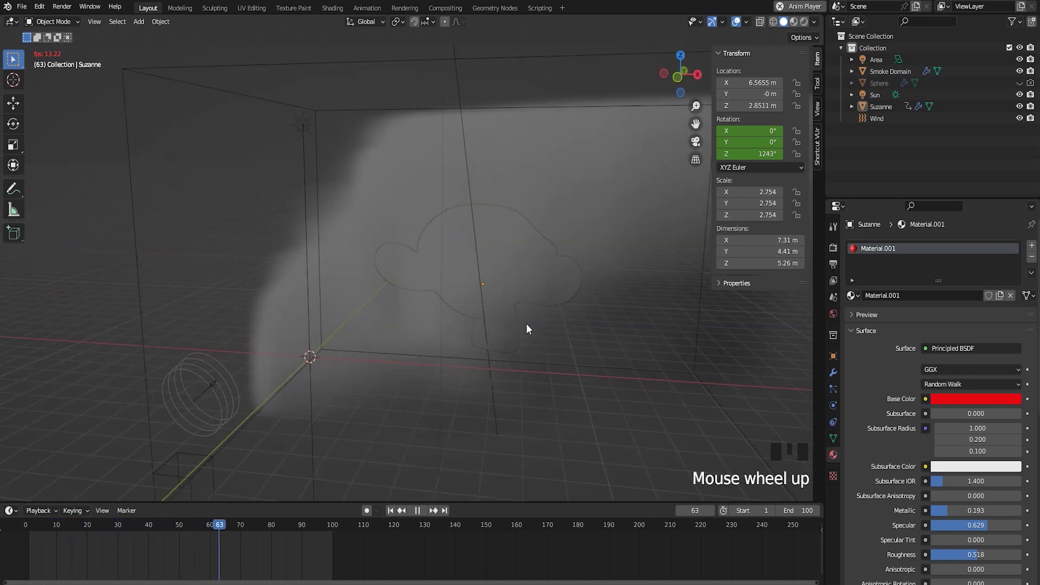
pyautogui.press('space')
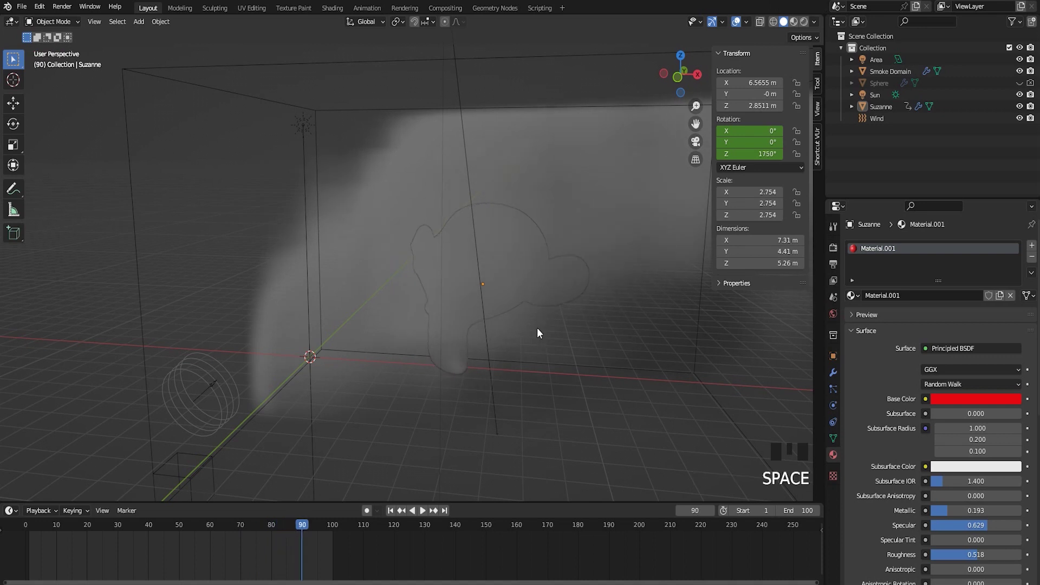
# Replay the simulation from frame 0 and preview the spinning monkey and smoke in Rendered shading.
pyautogui.moveTo(312, 515); pyautogui.dragTo(25, 548)
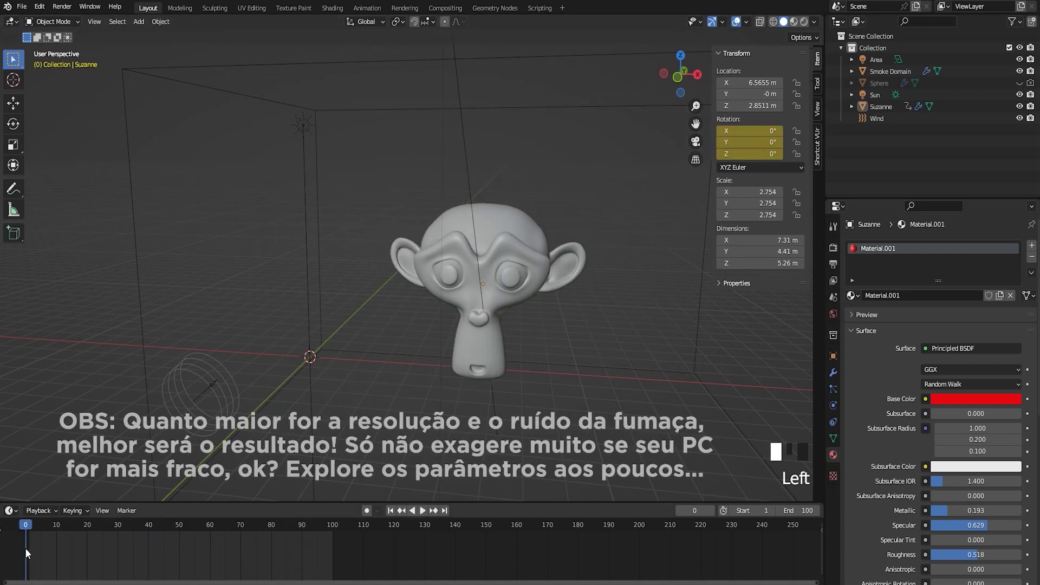
pyautogui.press('space')
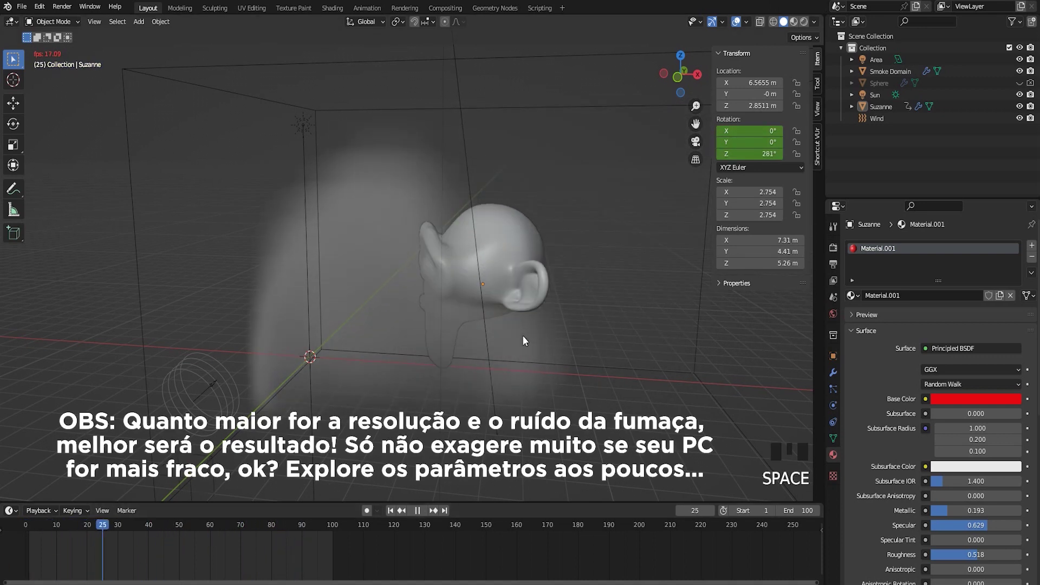
pyautogui.press('space')
pyautogui.moveTo(513, 338); pyautogui.dragTo(564, 288, button='middle')
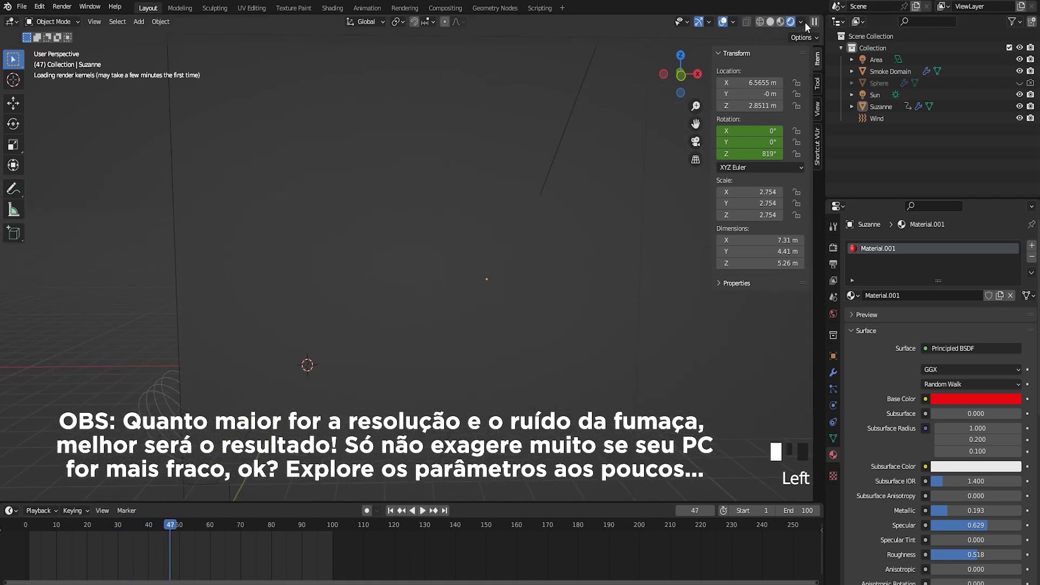
pyautogui.click(805, 21)
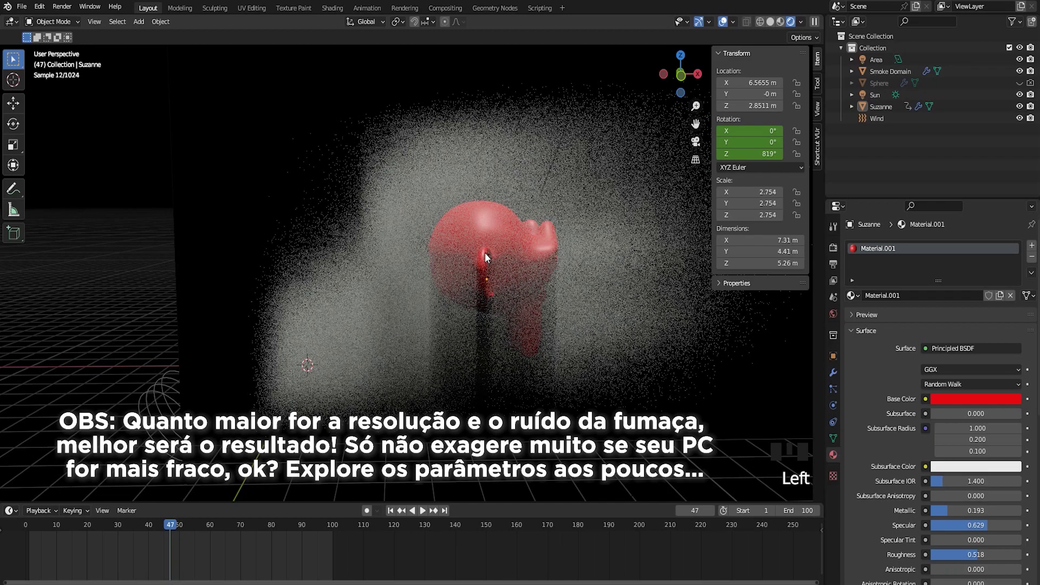
pyautogui.press('space')
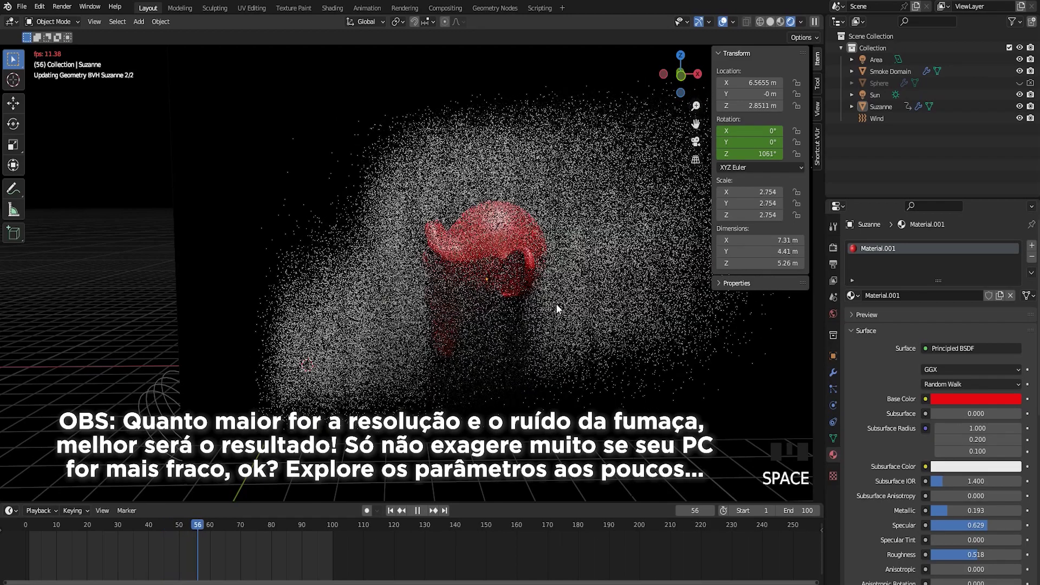
pyautogui.press('space')
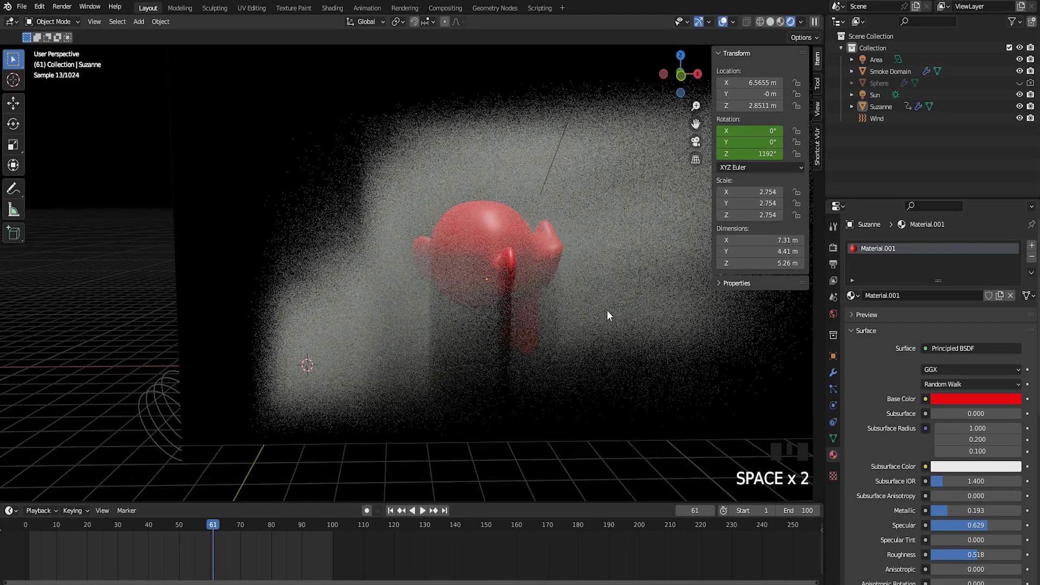
pyautogui.press('space')
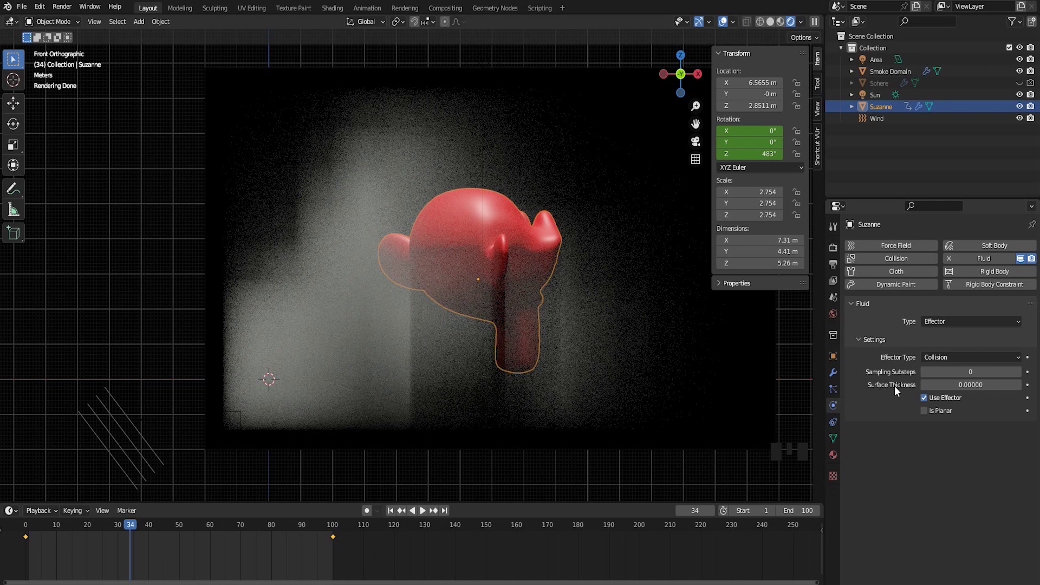
# Set the monkey effector's Surface Thickness to 0.8 and replay the smoke simulation from frame 0.
pyautogui.click(977, 386)
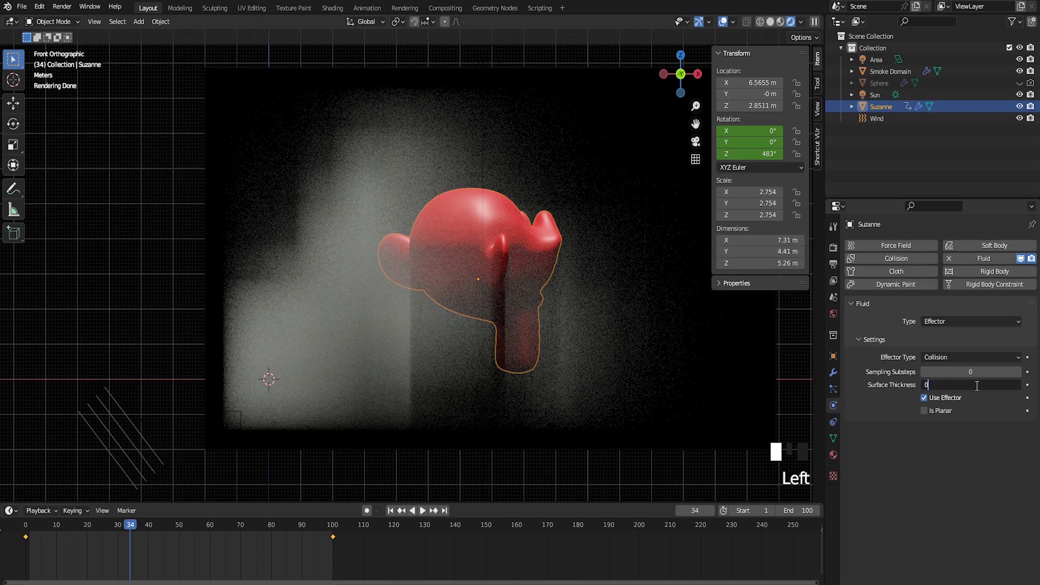
pyautogui.press('Return')
pyautogui.moveTo(131, 524); pyautogui.dragTo(19, 534)
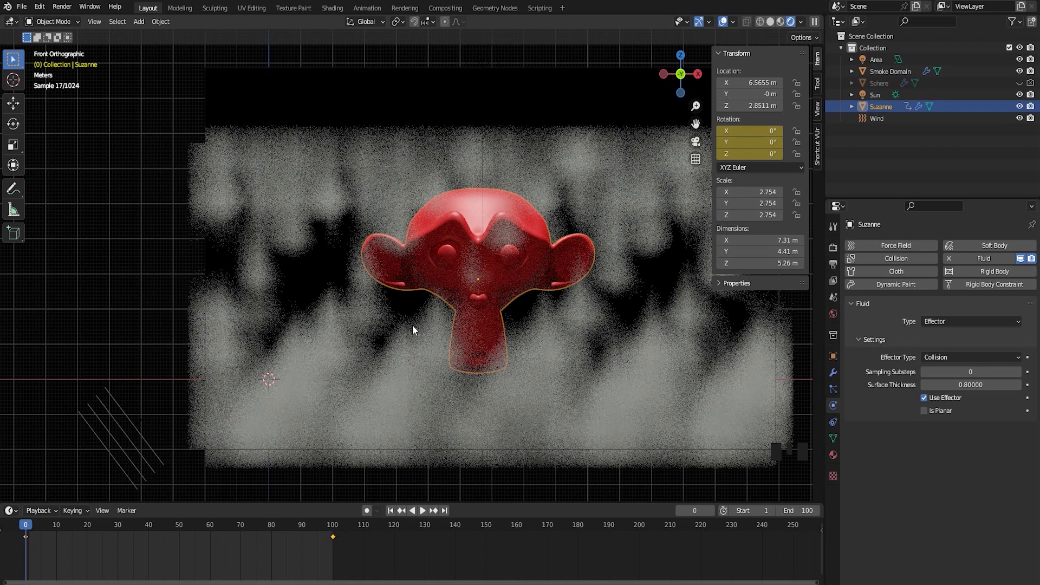
pyautogui.press('space')
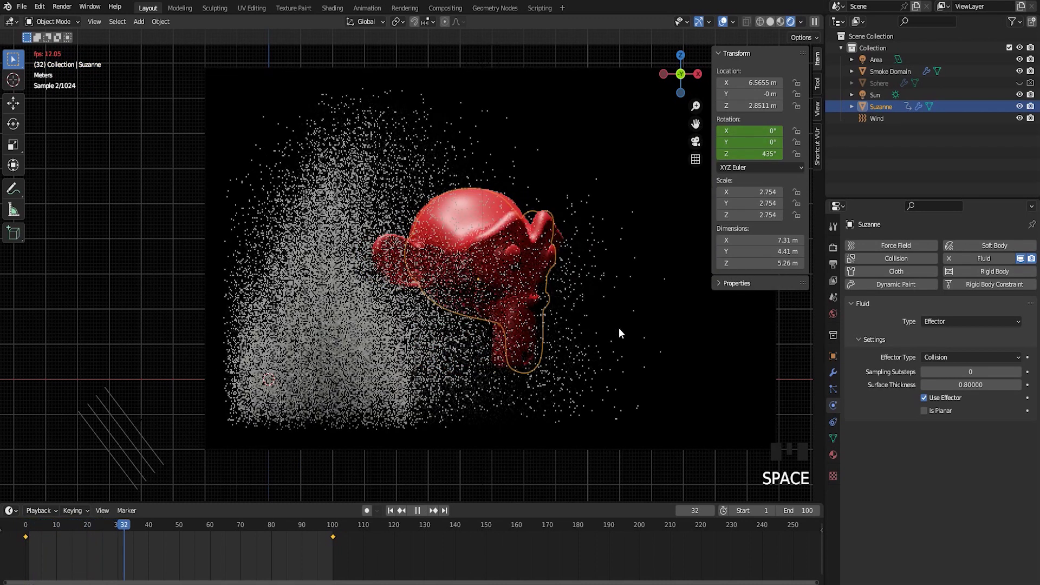
pyautogui.press('space')
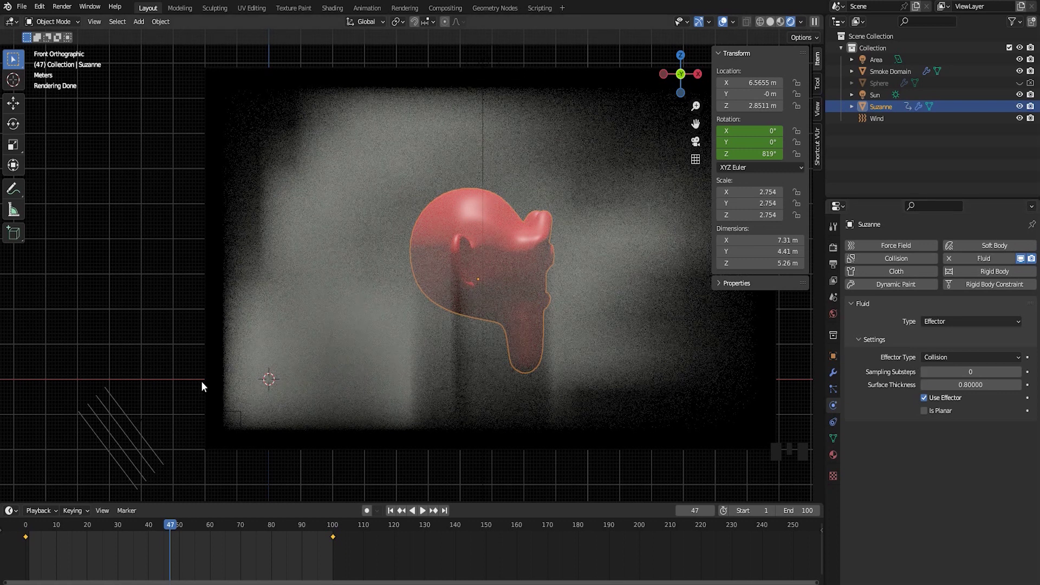
# Select the smoke domain and look through its fluid settings.
pyautogui.click(205, 273)
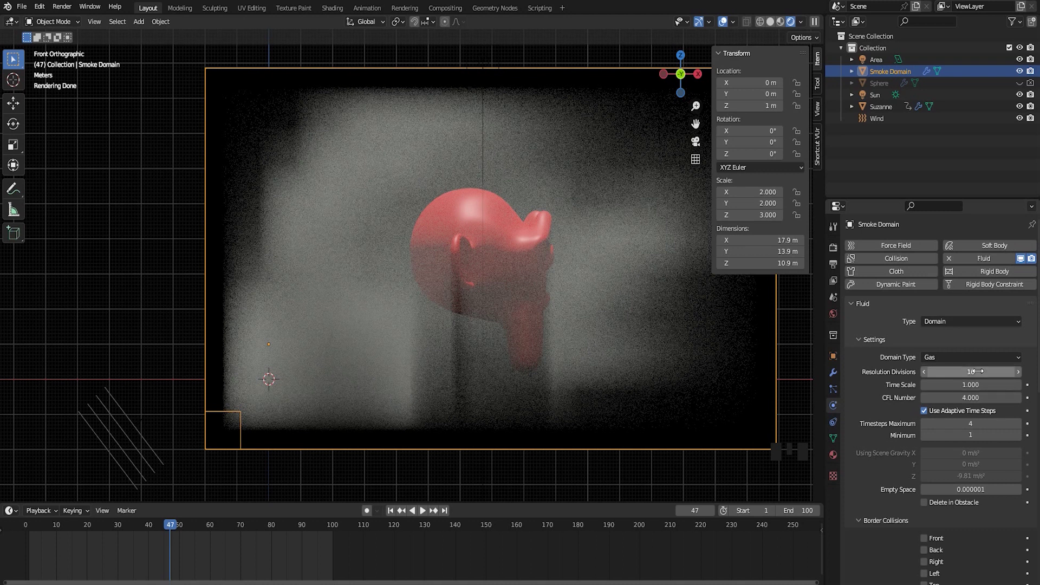
pyautogui.scroll(-12, 886, 453)
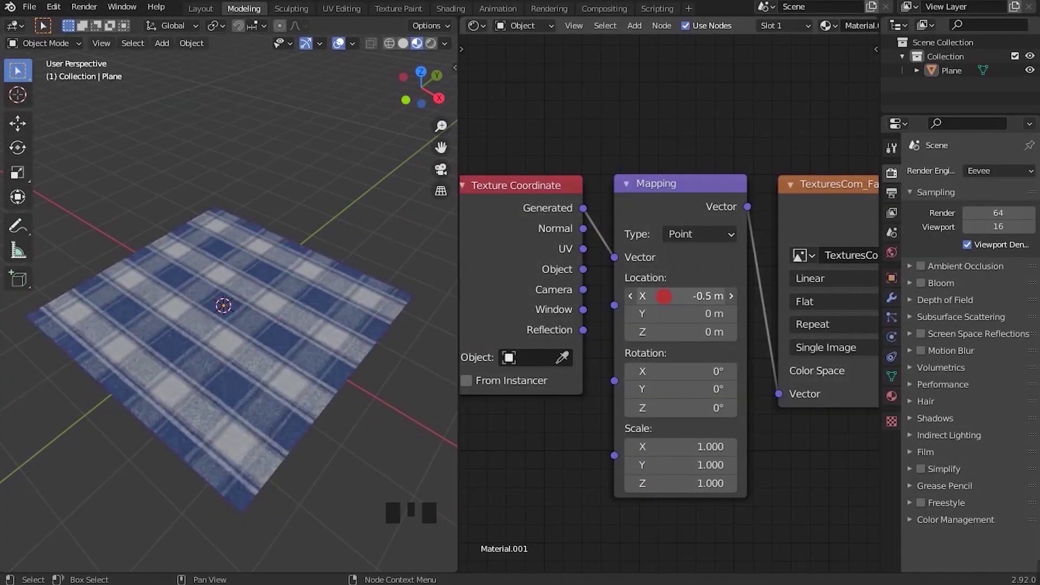
pyautogui.click(666, 335)
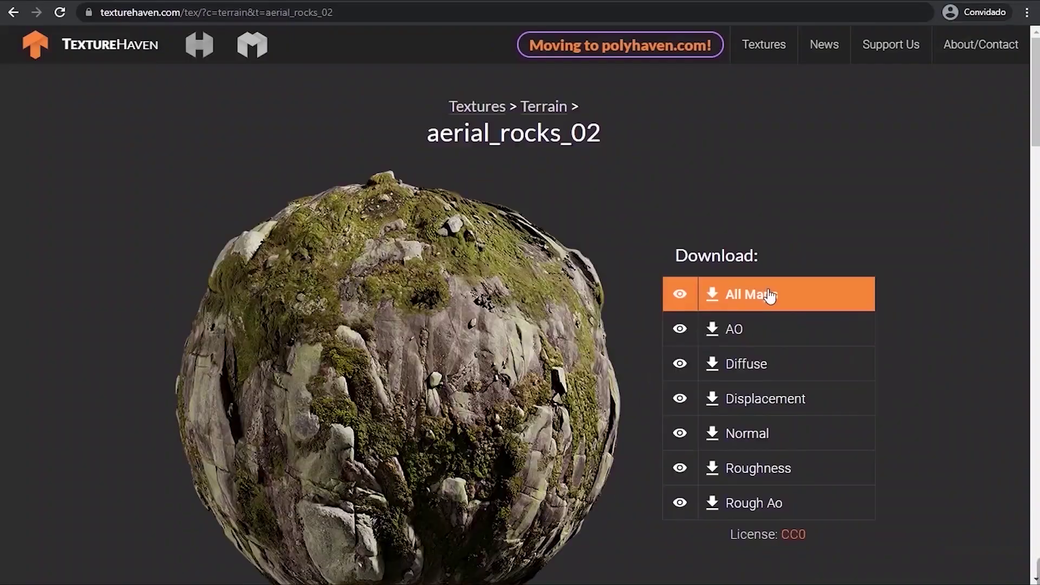
pyautogui.click(769, 294)
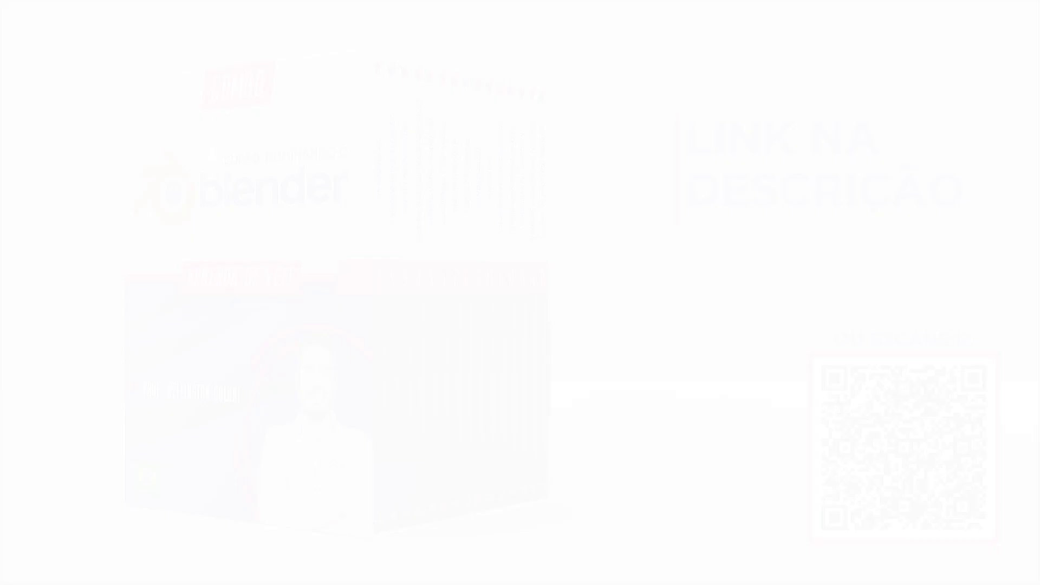